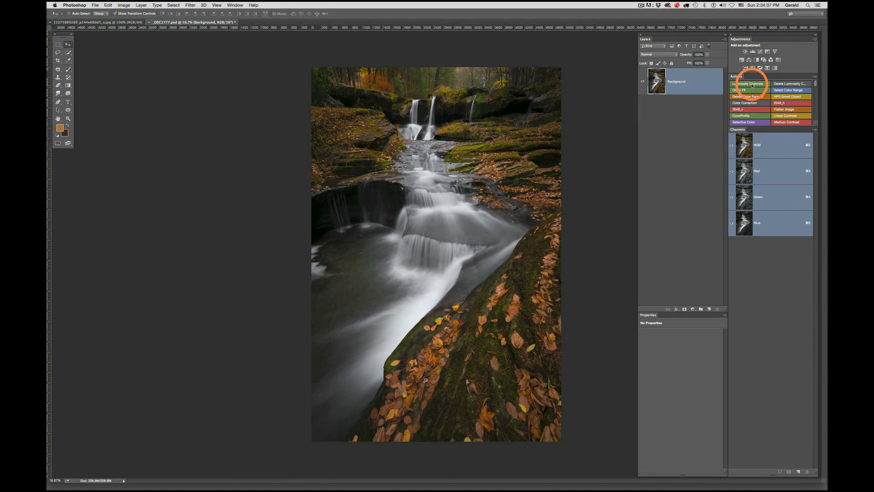
# Step: Turn off Button Mode to view the actions as a list, and turn it back on
pyautogui.click(815, 78)
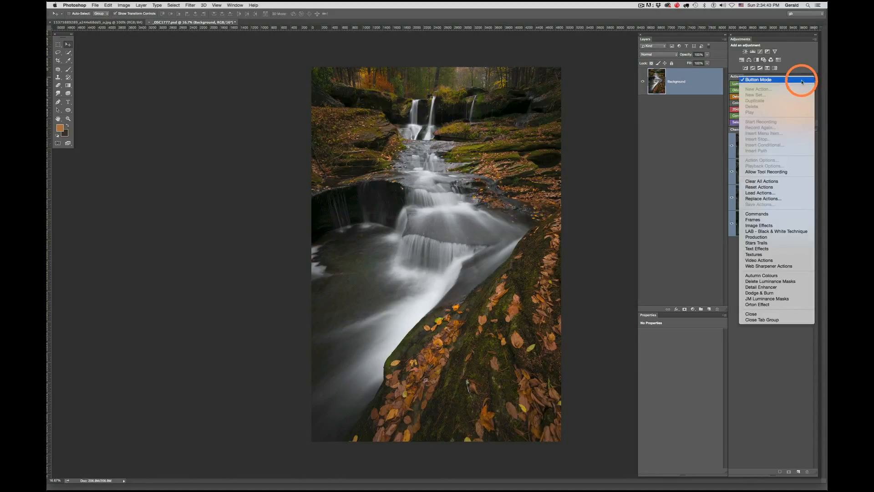
pyautogui.click(802, 81)
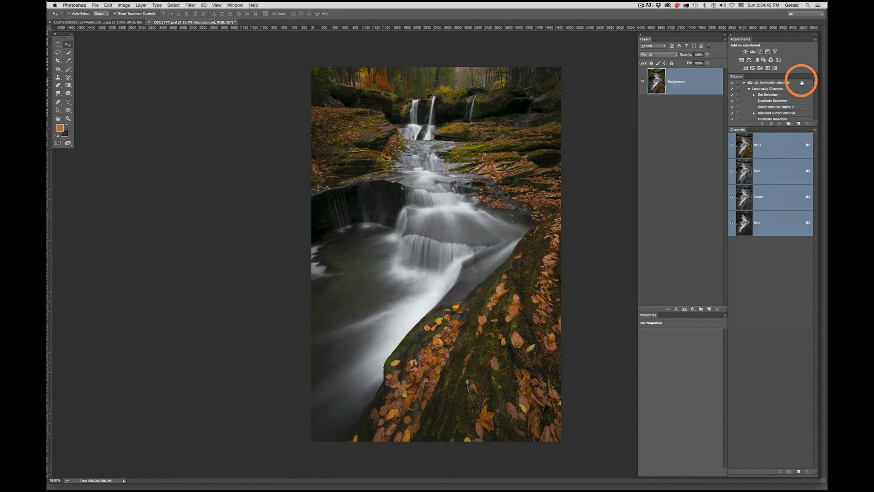
pyautogui.moveTo(816, 85)
pyautogui.mouseDown()
pyautogui.moveTo(814, 117)
pyautogui.moveTo(815, 80)
pyautogui.mouseUp()
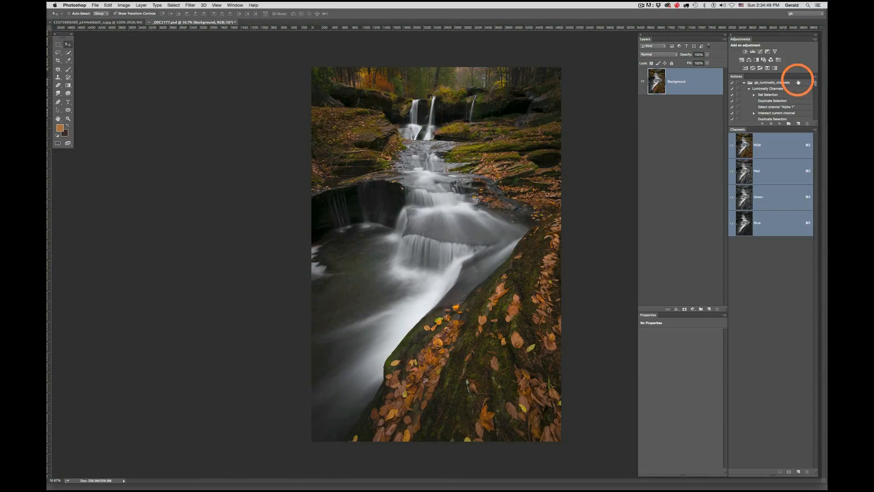
pyautogui.click(815, 78)
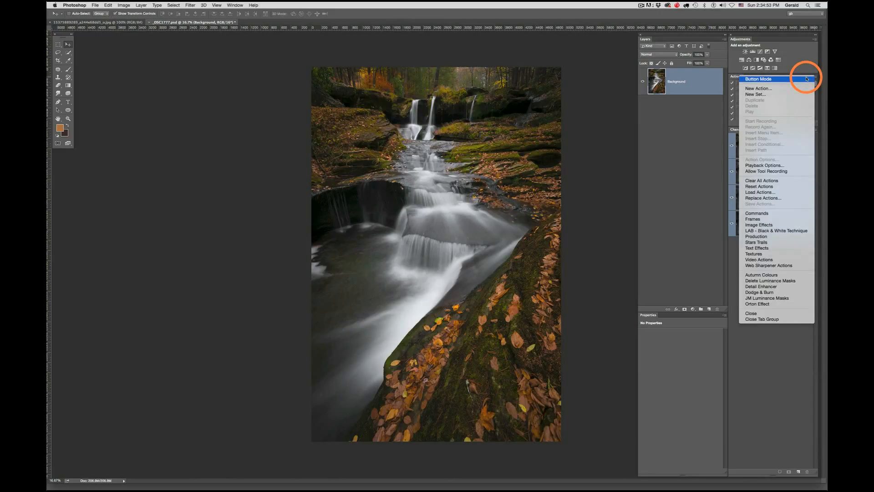
pyautogui.click(807, 78)
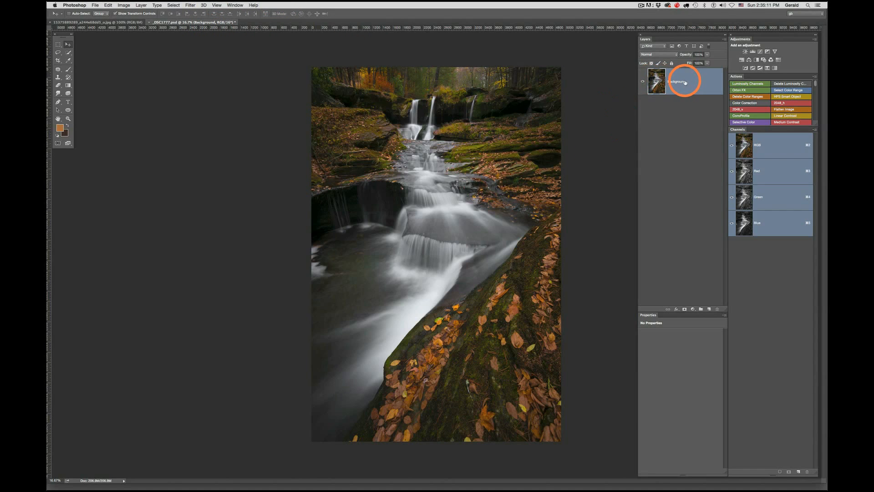
# Step: Start a Color Range selection using Sampled Colors and sample an orange leaf on the foreground rock
pyautogui.click(173, 5)
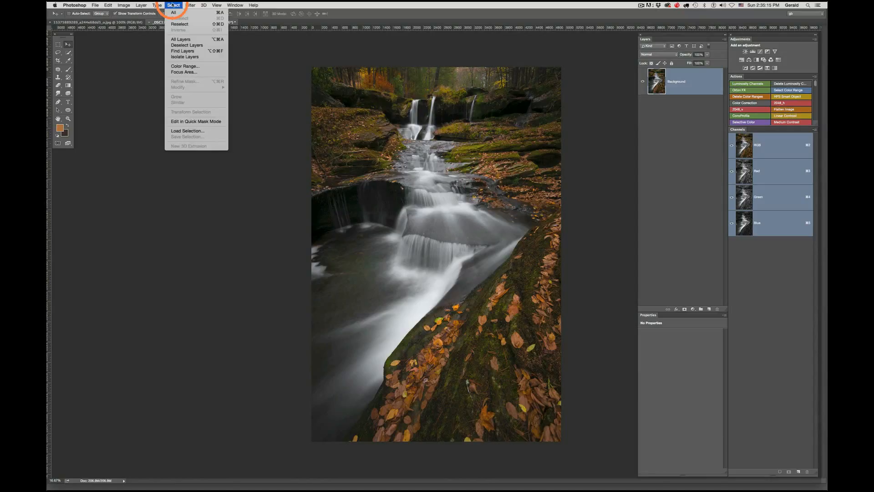
pyautogui.click(183, 66)
pyautogui.moveTo(261, 88); pyautogui.dragTo(267, 74)
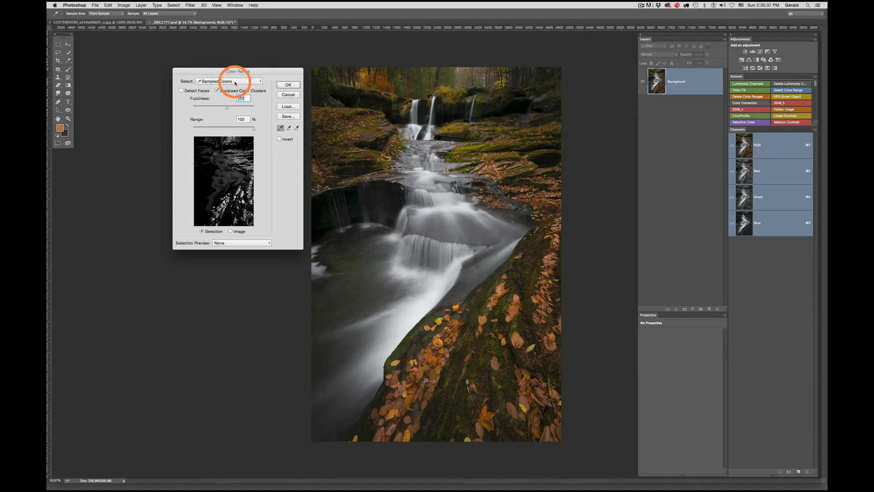
pyautogui.click(281, 128)
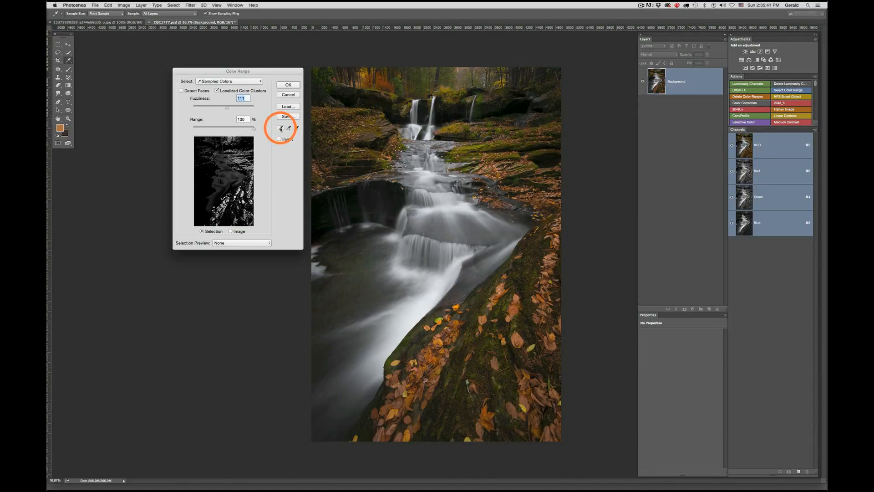
pyautogui.click(486, 315)
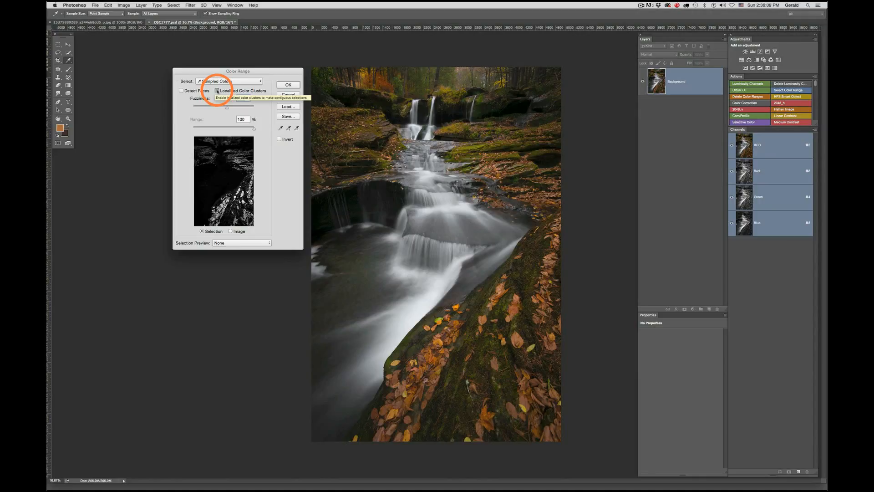
# Step: Set Fuzziness to 90 and Range to 100%, keeping Localized Color Clusters enabled
pyautogui.click(217, 91)
pyautogui.click(217, 91)
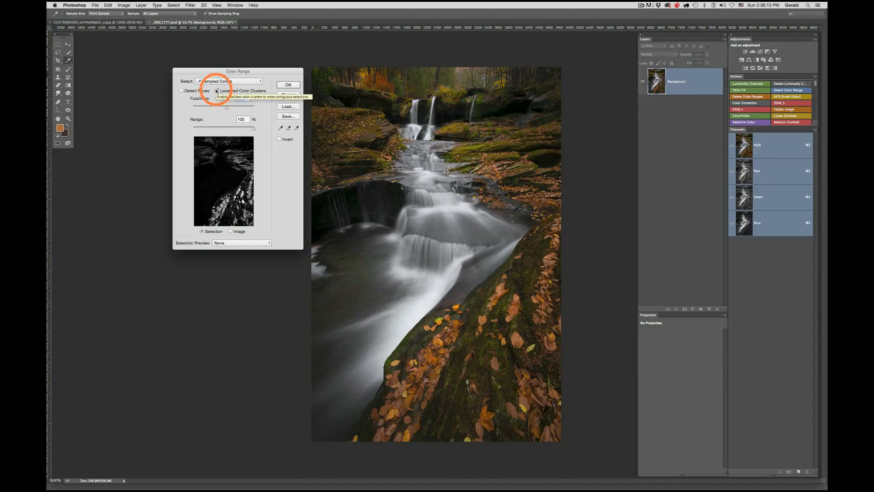
pyautogui.click(239, 200)
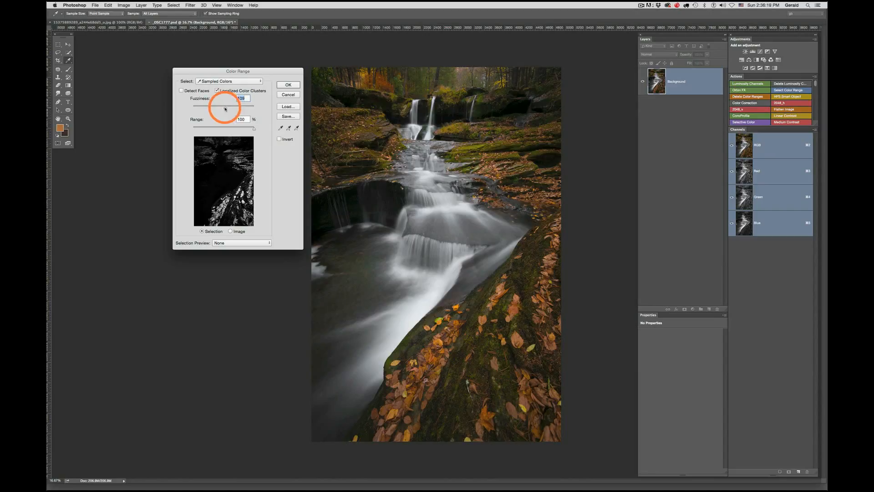
pyautogui.moveTo(221, 109)
pyautogui.mouseDown()
pyautogui.moveTo(207, 109)
pyautogui.moveTo(232, 111)
pyautogui.moveTo(206, 111)
pyautogui.moveTo(236, 112)
pyautogui.moveTo(204, 112)
pyautogui.moveTo(211, 114)
pyautogui.mouseUp()
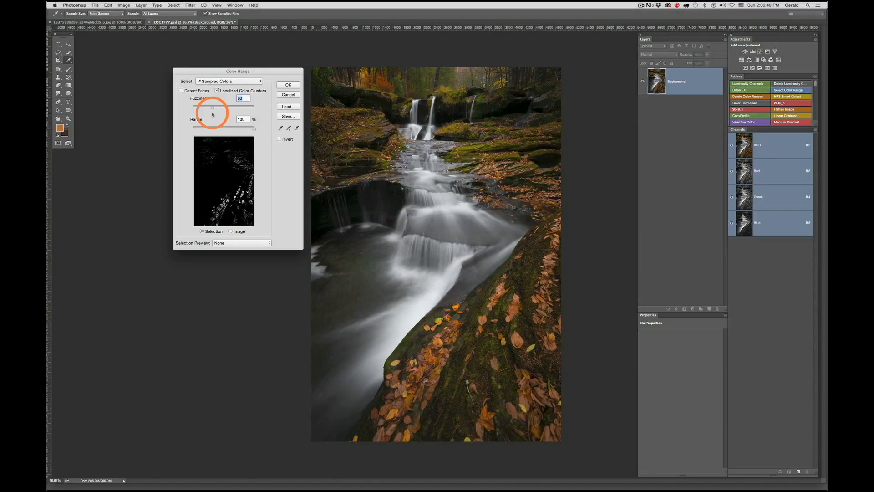
pyautogui.moveTo(218, 114); pyautogui.dragTo(224, 114)
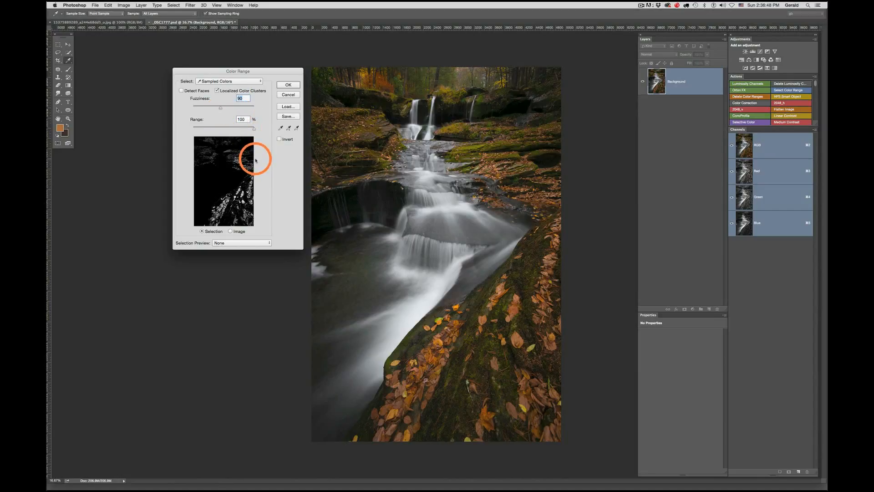
pyautogui.moveTo(253, 130)
pyautogui.mouseDown()
pyautogui.moveTo(215, 132)
pyautogui.moveTo(258, 134)
pyautogui.mouseUp()
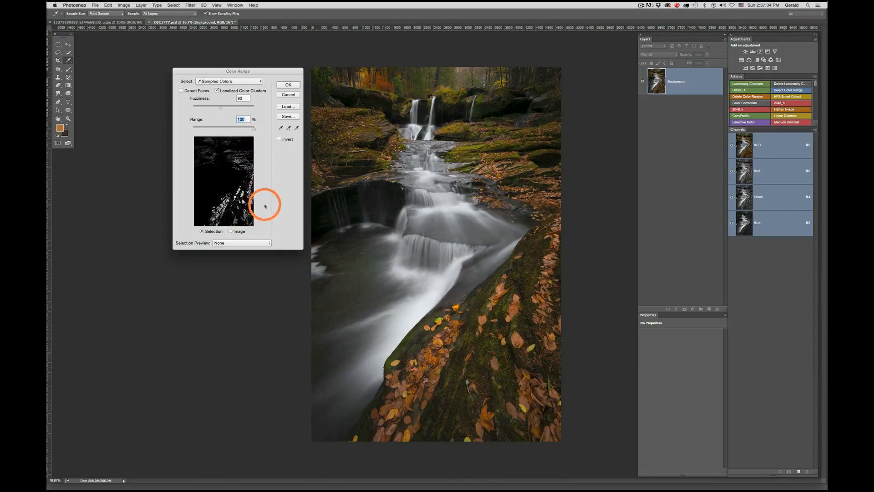
# Step: Preview the colour selection on the image as Grayscale, Black Matte, White Matte and Quick Mask, and return the preview to None
pyautogui.click(227, 244)
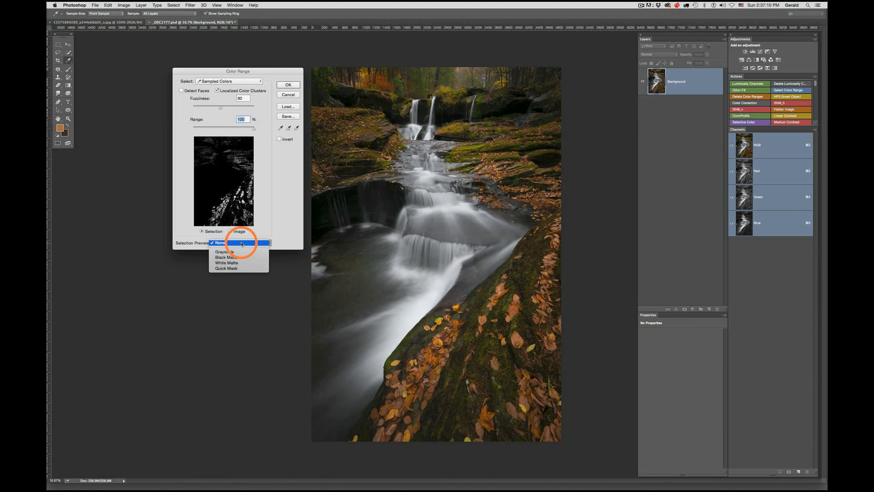
pyautogui.click(241, 253)
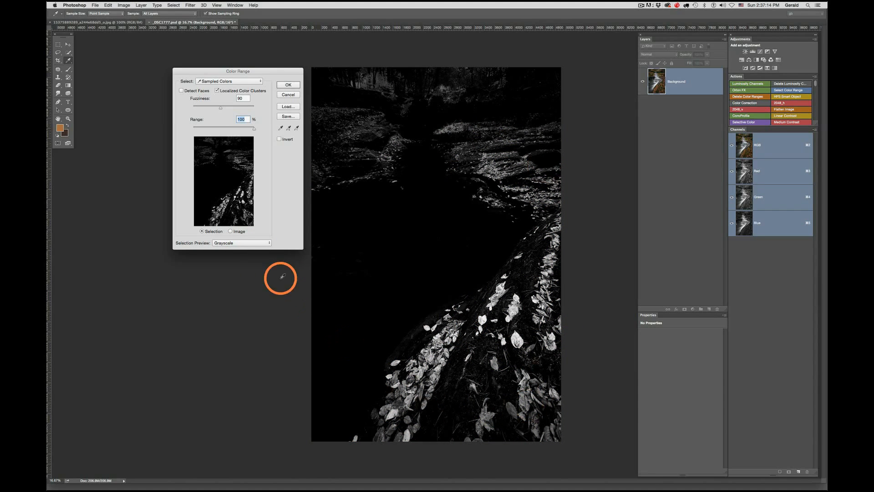
pyautogui.click(243, 243)
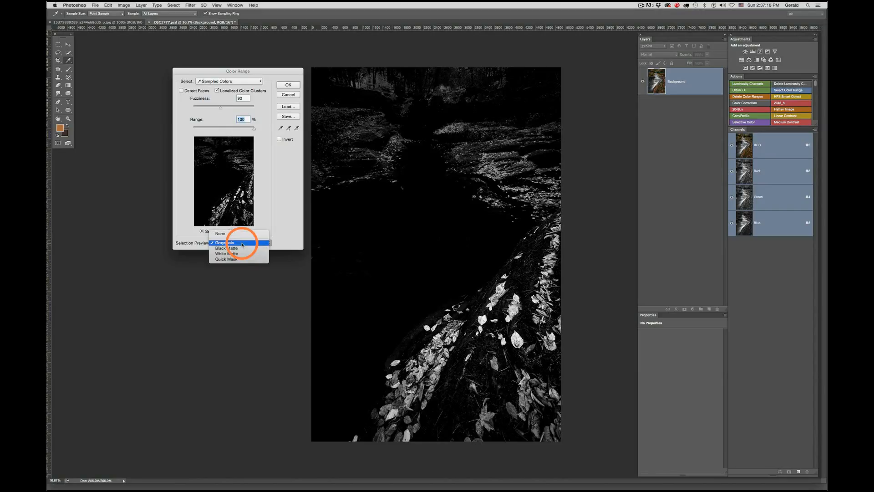
pyautogui.click(242, 248)
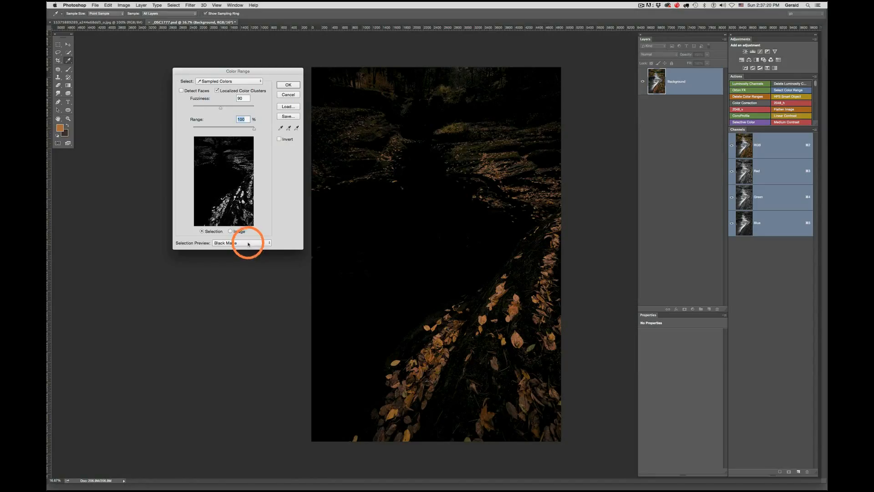
pyautogui.click(248, 245)
pyautogui.click(249, 248)
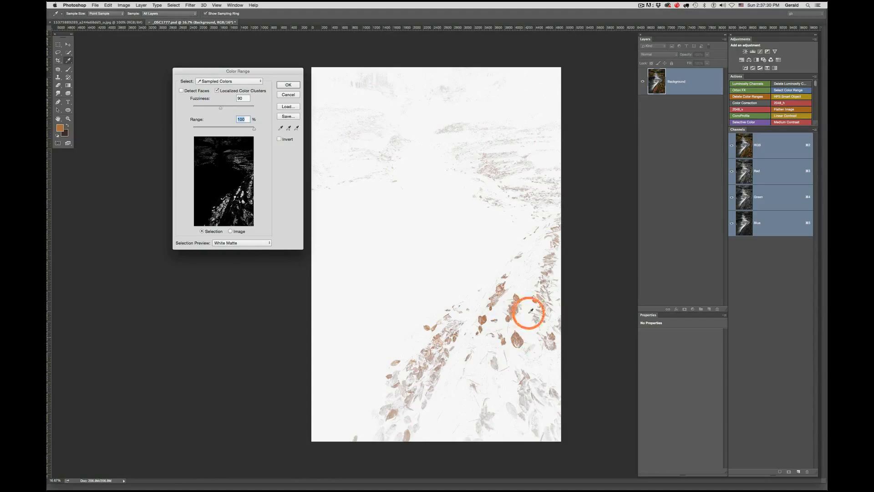
pyautogui.click(266, 247)
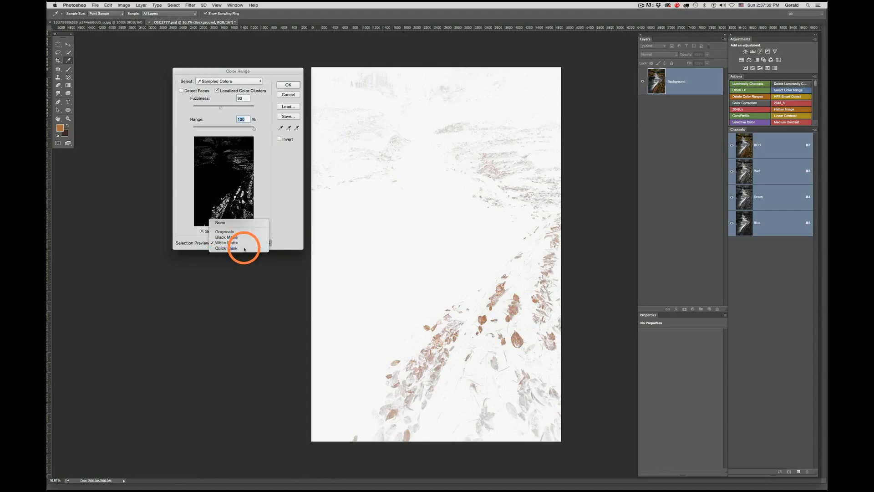
pyautogui.click(245, 249)
pyautogui.click(241, 245)
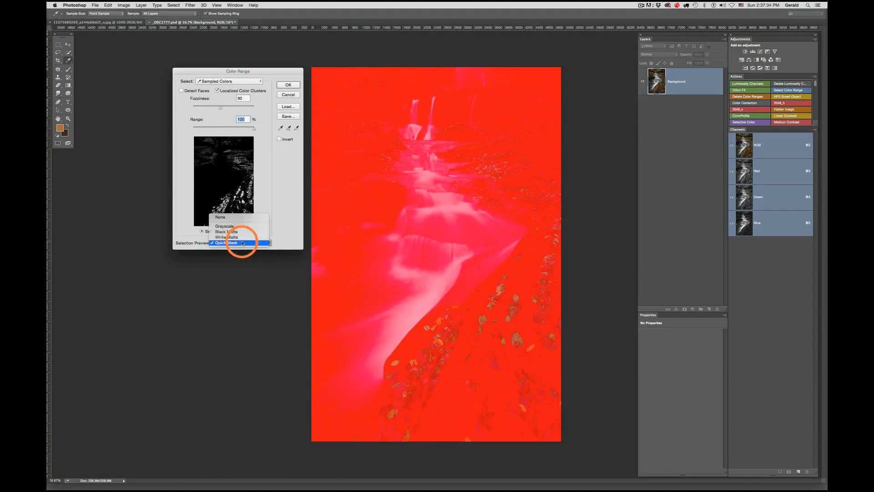
pyautogui.click(240, 217)
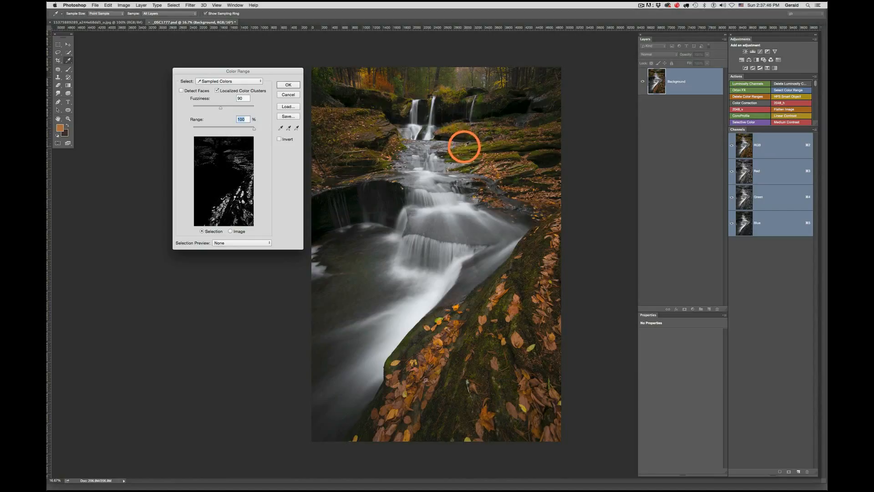
# Step: Add the green moss tones on the rocks beside the upper stream to the sampled colours
pyautogui.click(288, 128)
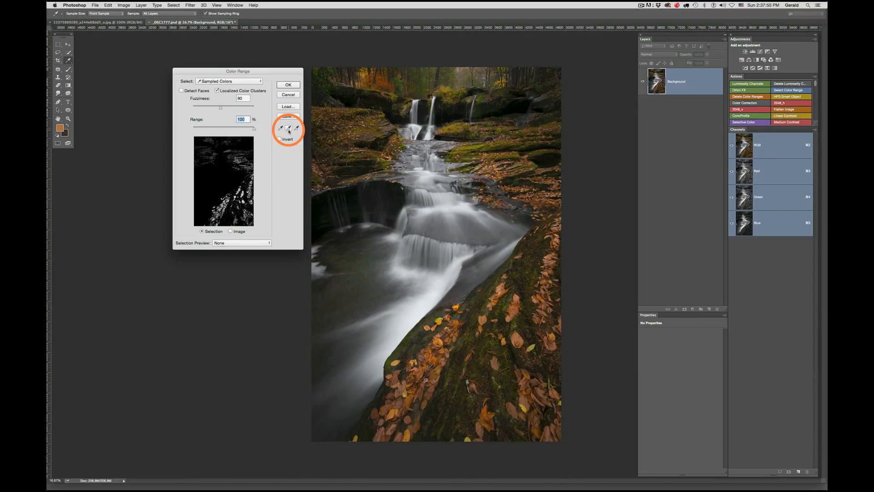
pyautogui.click(289, 128)
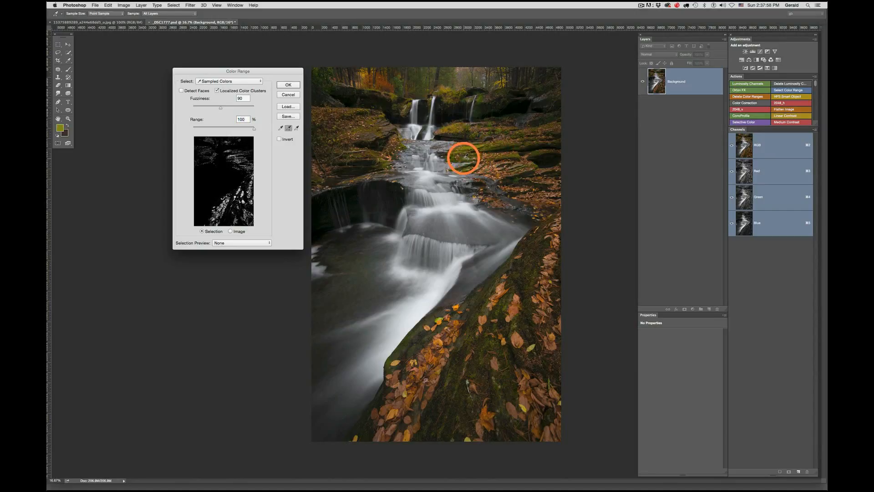
pyautogui.click(465, 157)
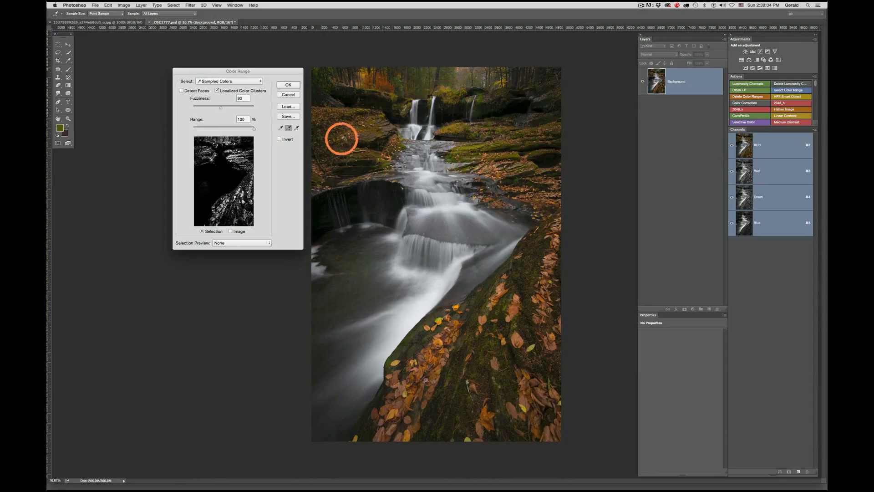
# Step: Subtract the mossy green and rock tones around the upper stream from the sampled colours and accept the Color Range selection
pyautogui.click(297, 129)
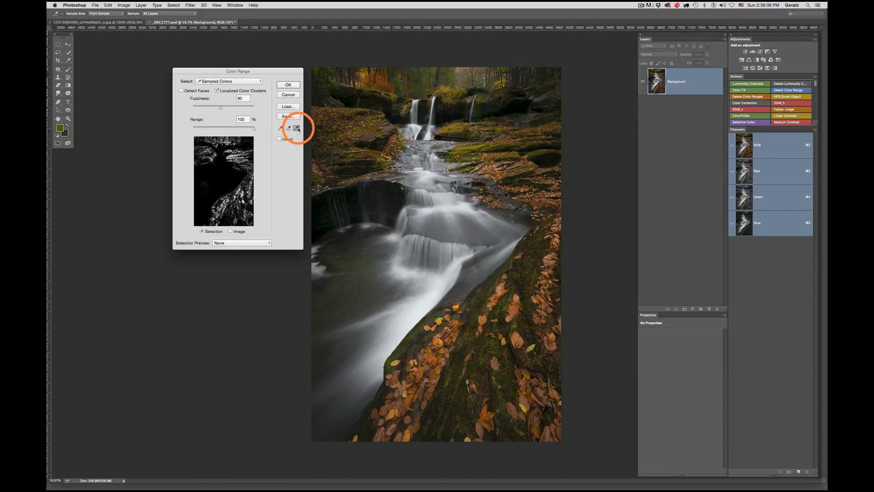
pyautogui.click(462, 181)
pyautogui.click(467, 147)
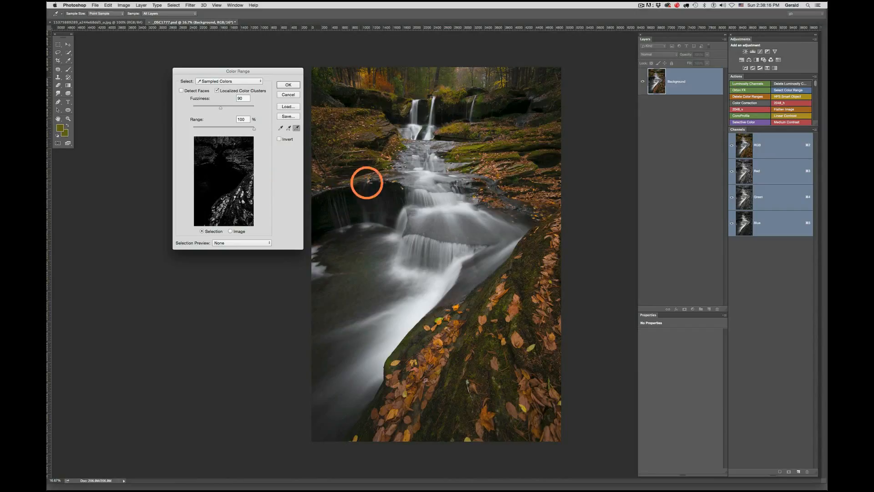
pyautogui.click(368, 175)
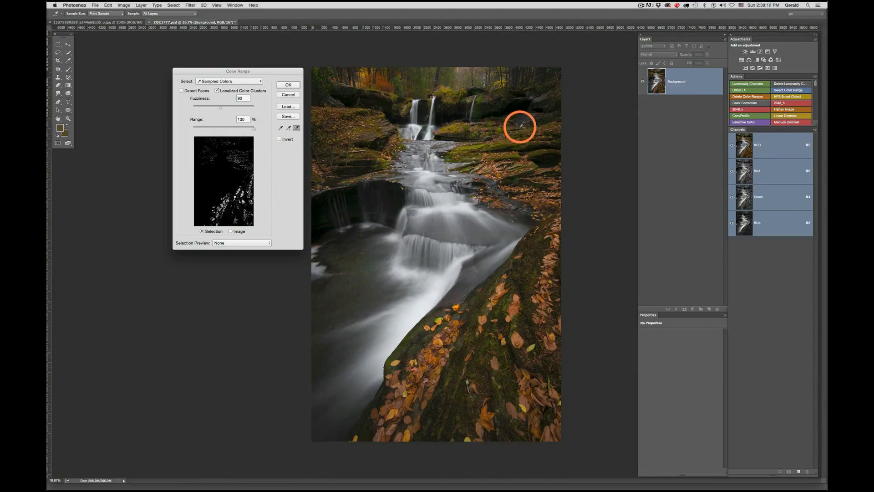
pyautogui.click(318, 108)
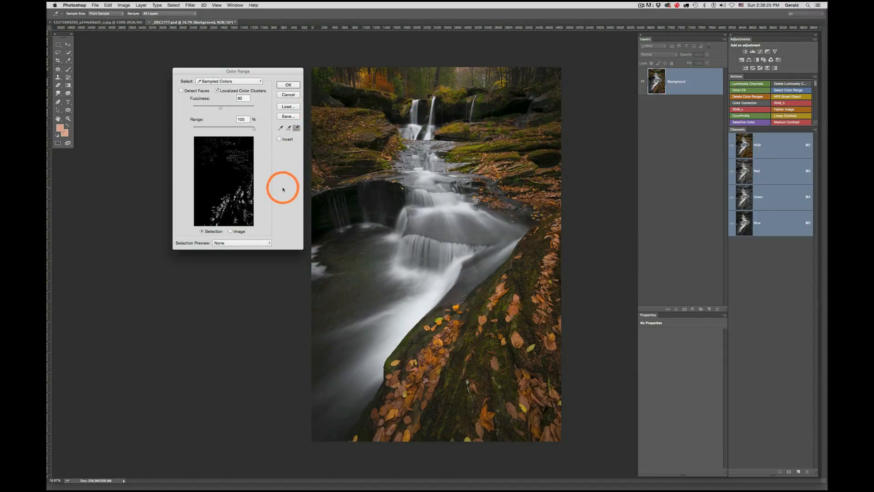
pyautogui.click(288, 85)
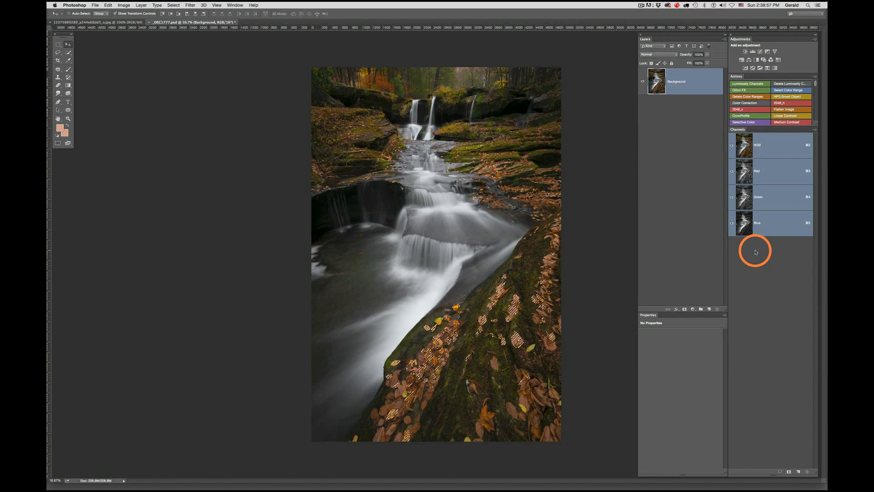
# Step: Save the selection as a new alpha channel named Yellows, display that channel and deselect
pyautogui.click(790, 472)
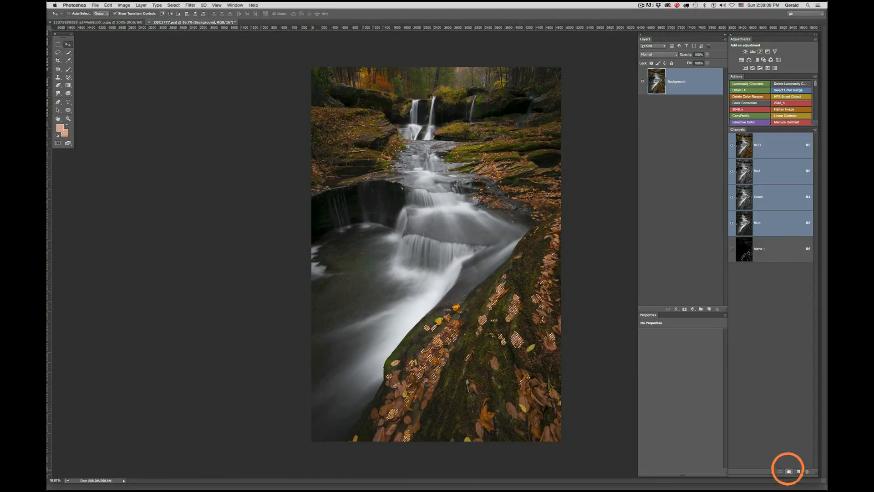
pyautogui.click(771, 251)
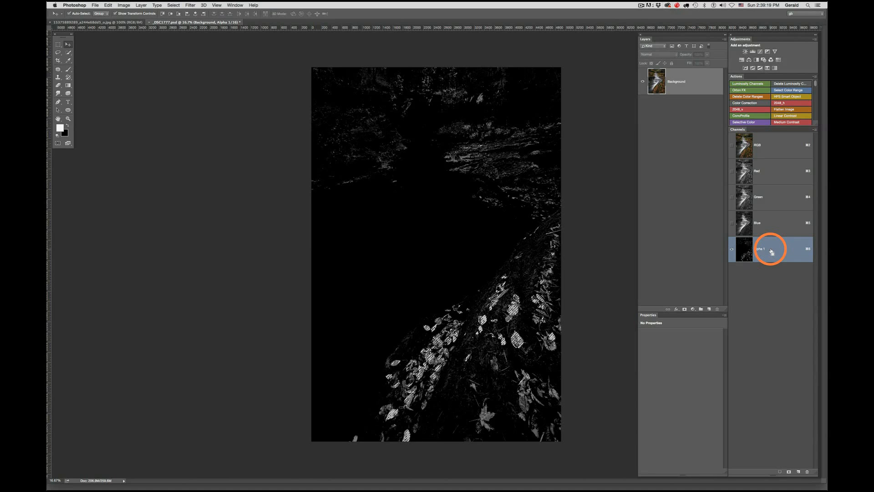
pyautogui.press('super+d')
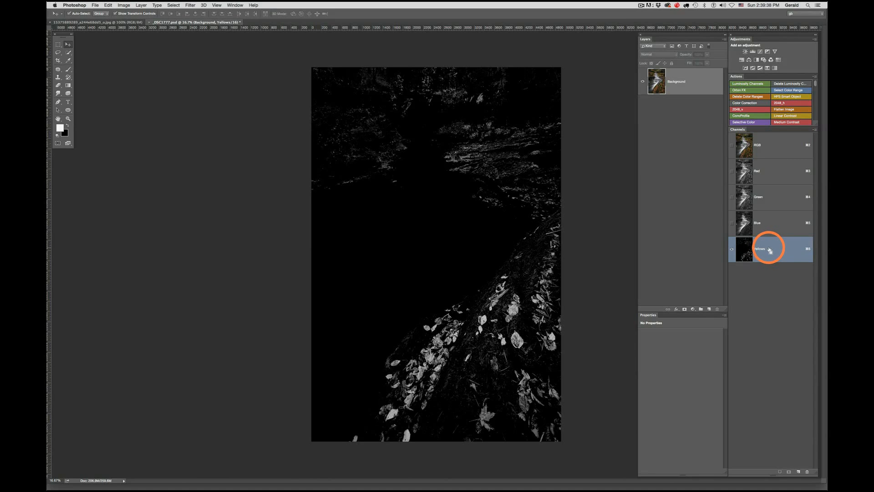
# Step: Load the Yellows channel as a selection and add a Color Balance adjustment layer masked by it
pyautogui.keyDown('super'); pyautogui.click(770, 250); pyautogui.keyUp('super')
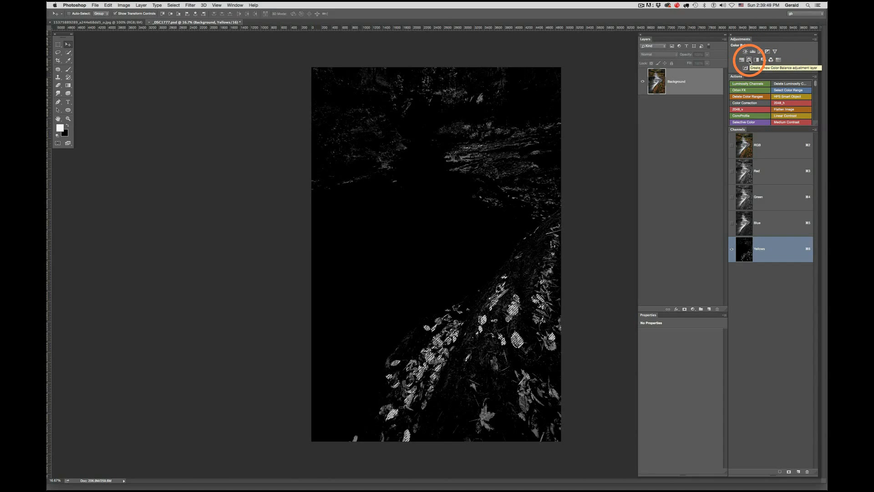
pyautogui.click(750, 61)
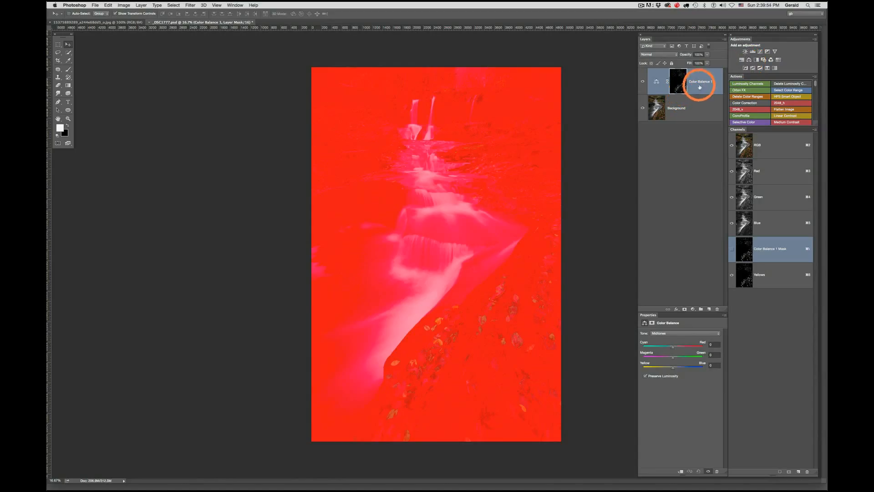
# Step: Inspect the Color Balance layer's mask on its own and compare the photo with and without the Yellows channel overlay
pyautogui.click(678, 78)
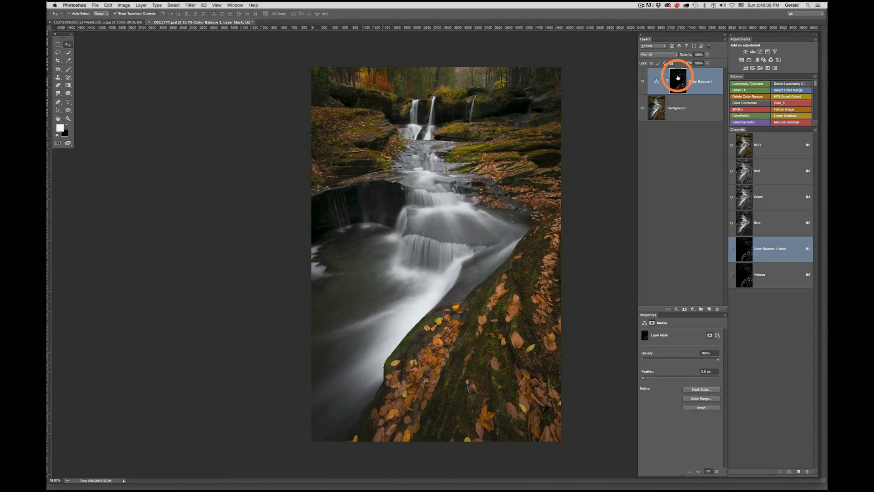
pyautogui.keyDown('alt'); pyautogui.click(678, 78); pyautogui.keyUp('alt')
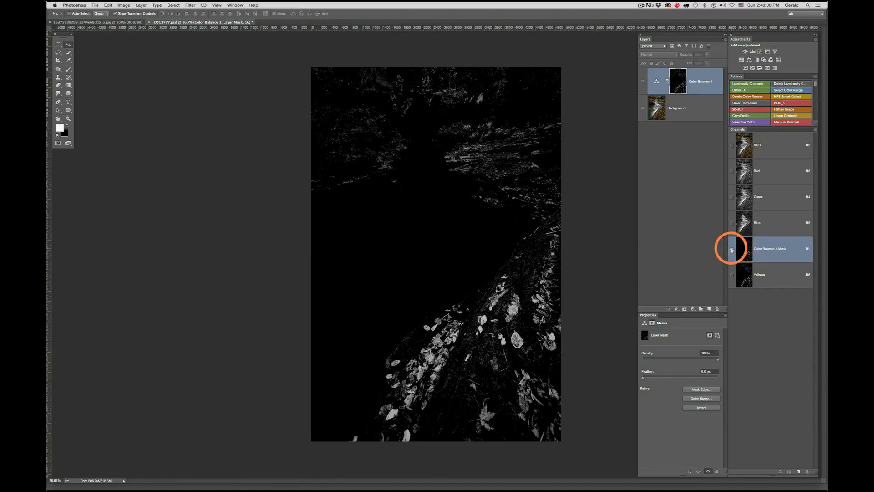
pyautogui.click(661, 106)
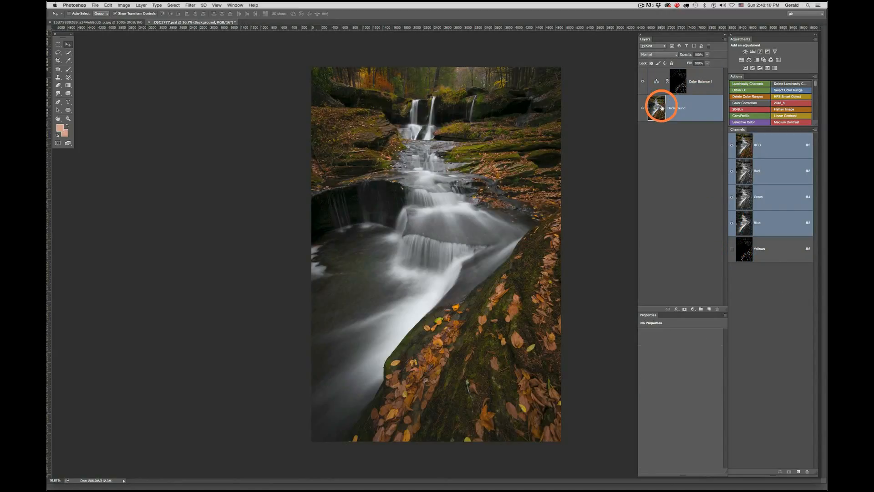
pyautogui.click(732, 249)
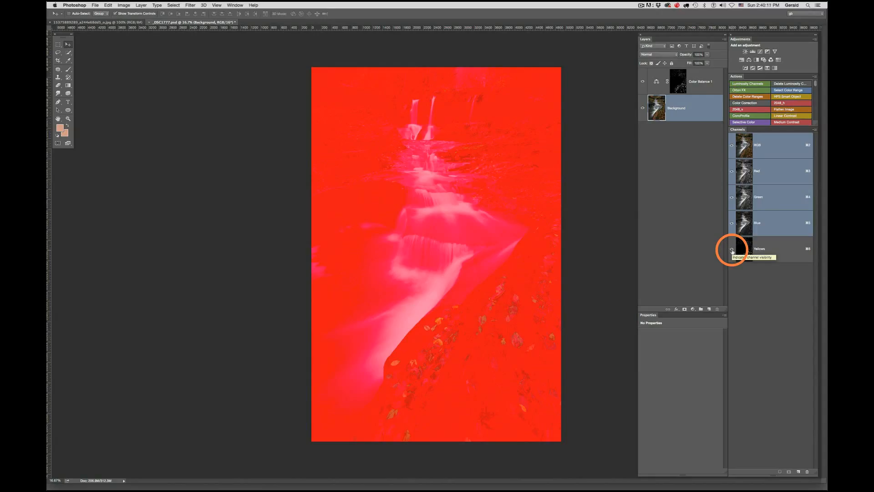
pyautogui.click(732, 249)
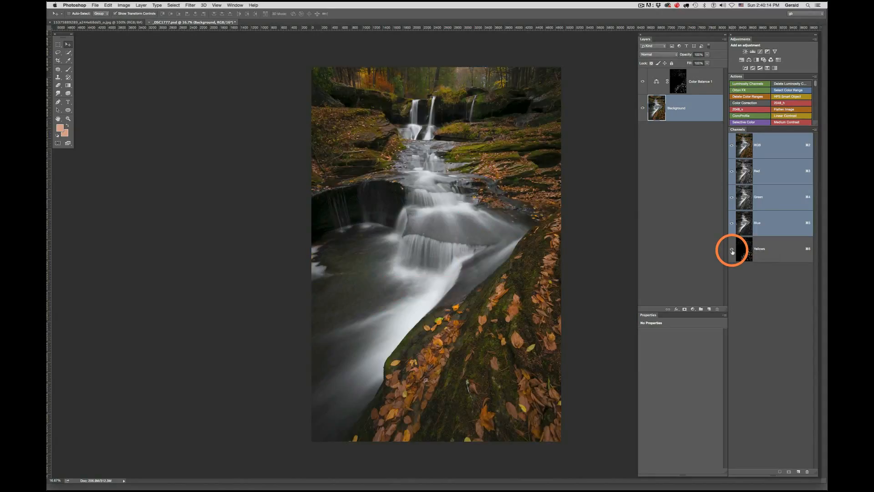
pyautogui.click(732, 250)
pyautogui.click(732, 249)
pyautogui.click(678, 82)
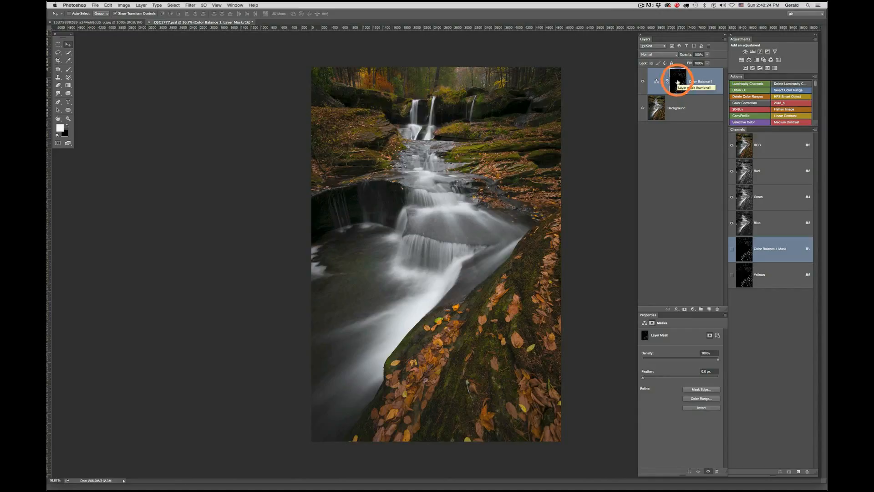
# Step: Shift the Color Balance midtones to about -85 toward yellow and about +38 toward red
pyautogui.click(656, 81)
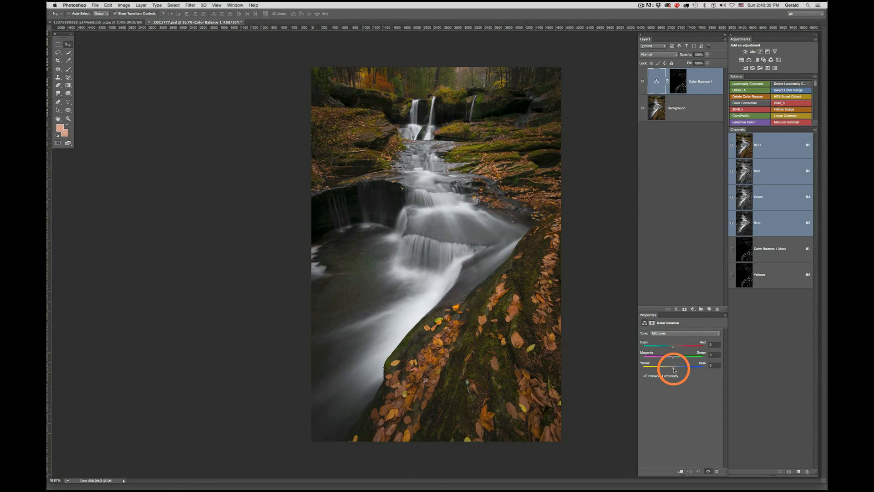
pyautogui.moveTo(674, 371); pyautogui.dragTo(653, 369)
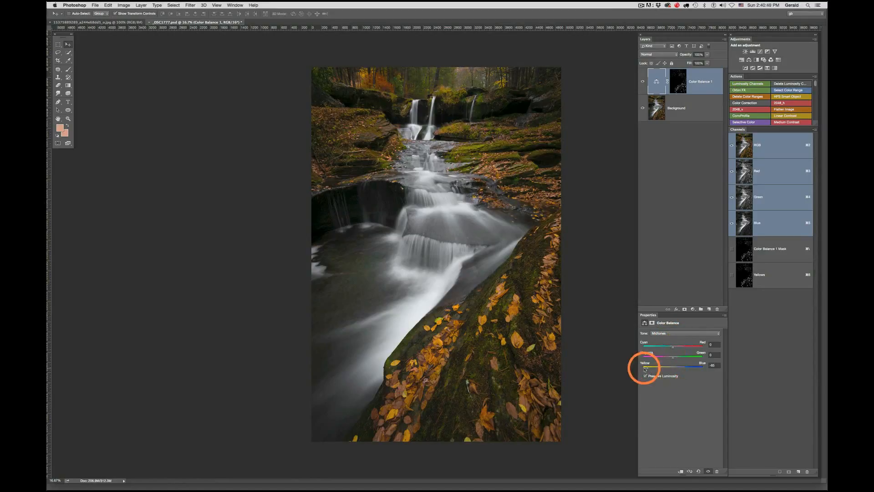
pyautogui.moveTo(674, 349); pyautogui.dragTo(685, 350)
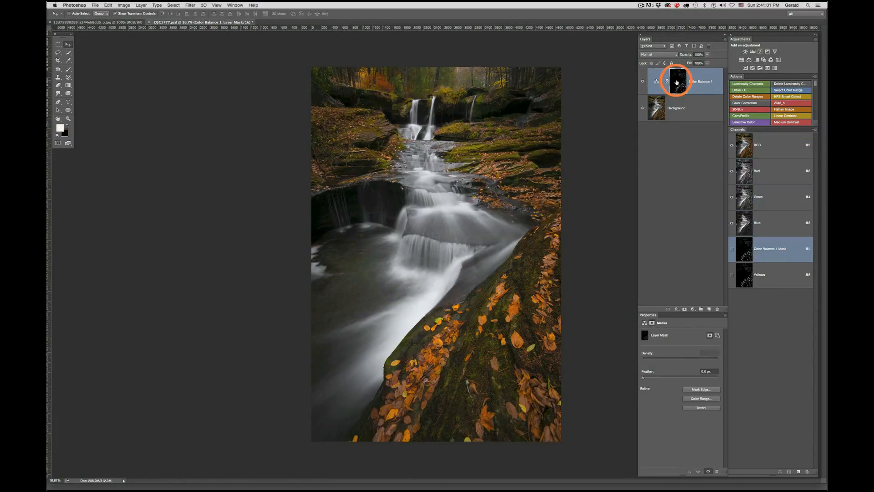
# Step: View the Color Balance mask by itself and preview the adjustment at varying layer opacity, returning it to 100%
pyautogui.keyDown('alt'); pyautogui.click(676, 82); pyautogui.keyUp('alt')
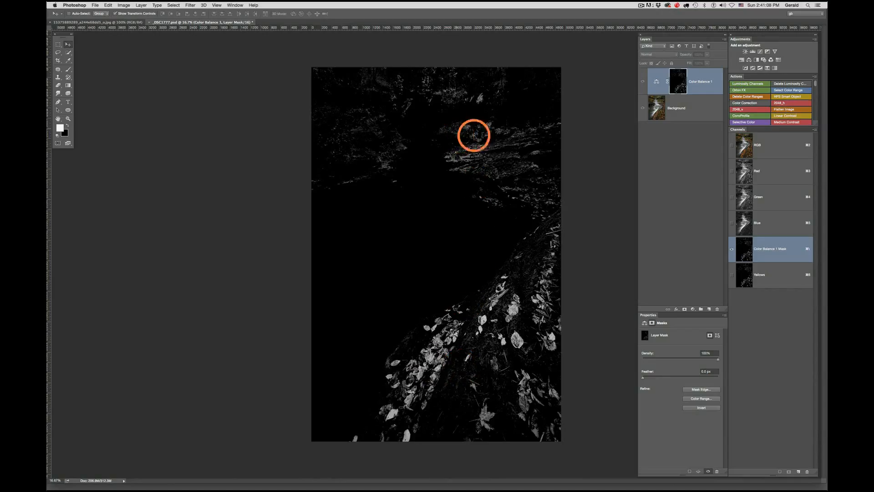
pyautogui.click(664, 76)
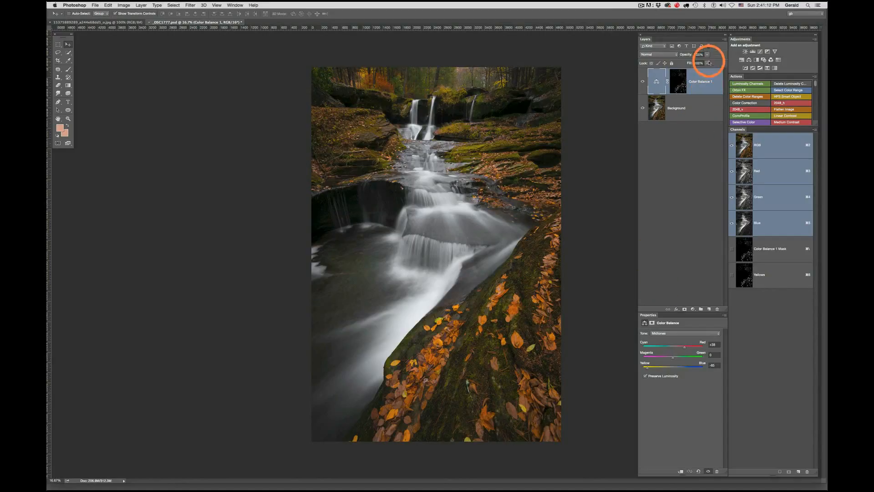
pyautogui.click(707, 55)
pyautogui.moveTo(709, 64)
pyautogui.mouseDown()
pyautogui.moveTo(681, 64)
pyautogui.moveTo(716, 66)
pyautogui.mouseUp()
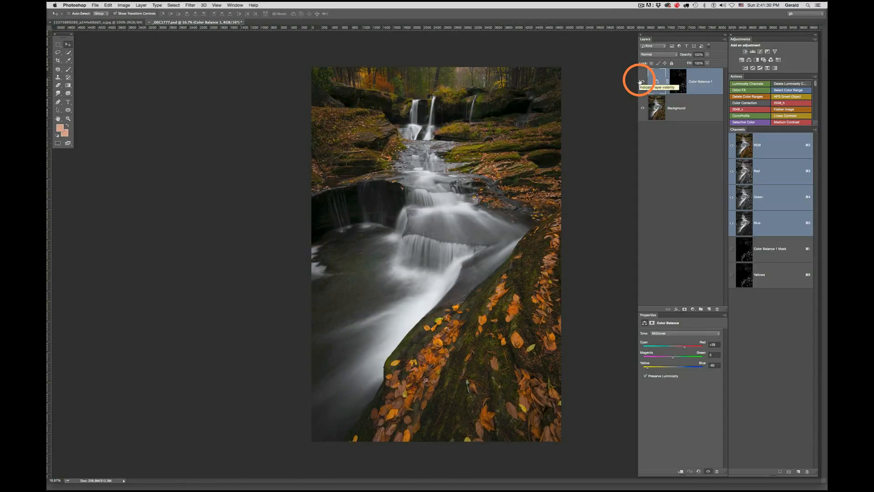
# Step: Delete the mask from the Color Balance layer and remove the adjustment layer itself
pyautogui.click(679, 80)
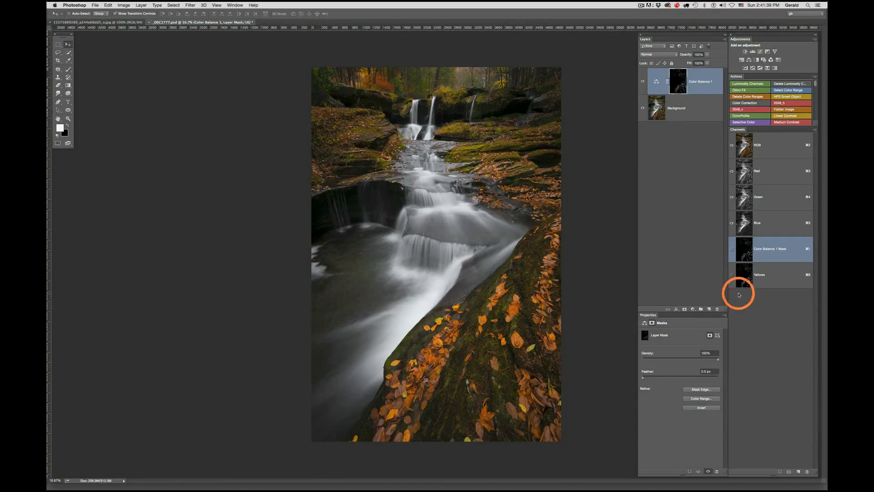
pyautogui.click(717, 308)
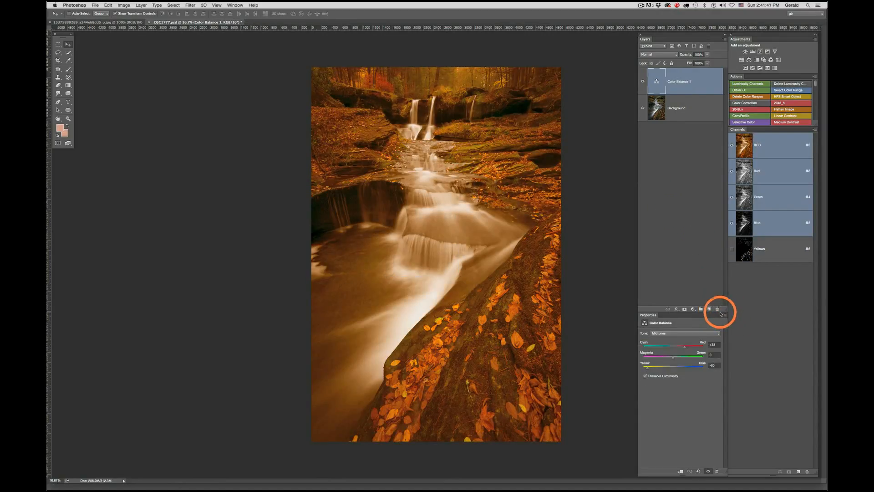
pyautogui.click(718, 309)
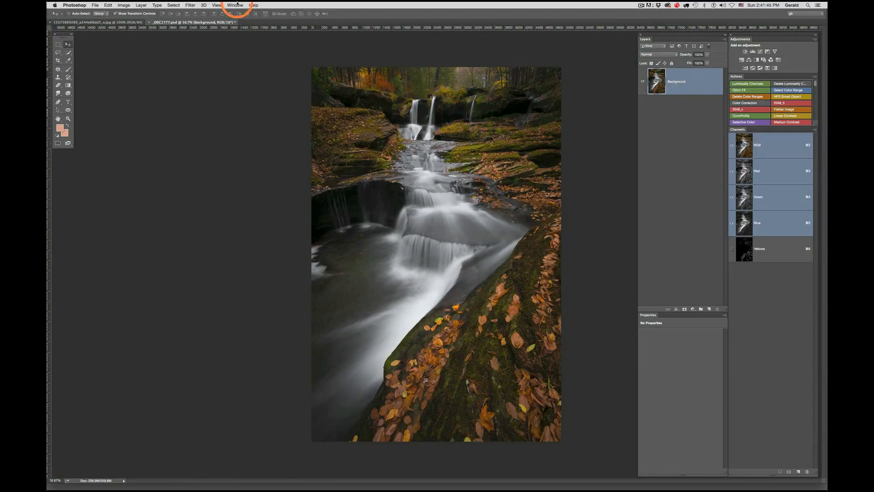
# Step: Select the photo's yellow tones using Color Range with the Yellows preset and accept the selection
pyautogui.click(176, 5)
pyautogui.click(186, 66)
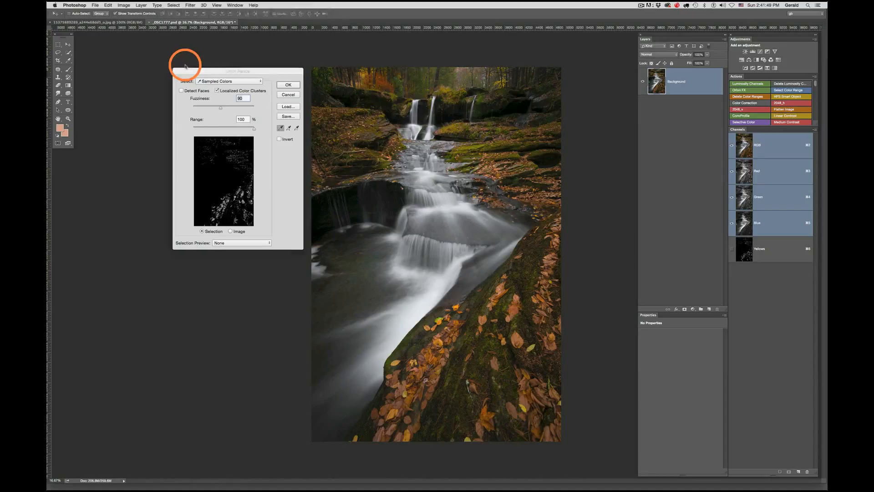
pyautogui.click(245, 82)
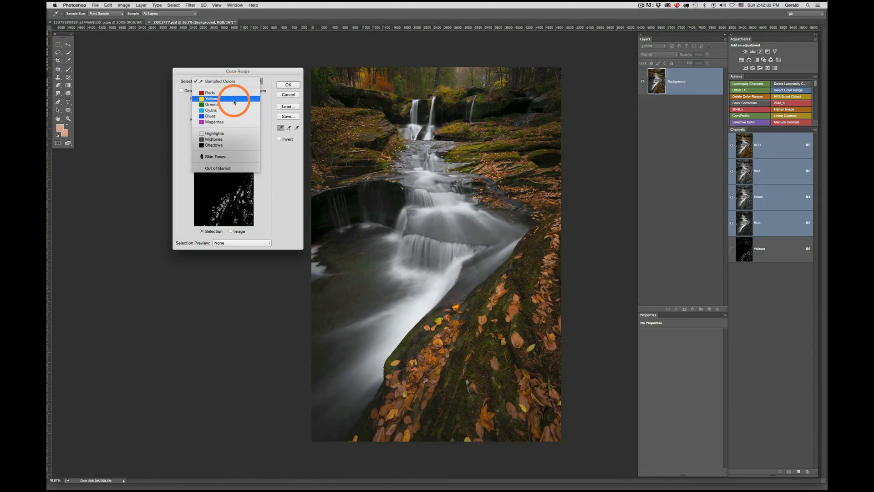
pyautogui.click(235, 102)
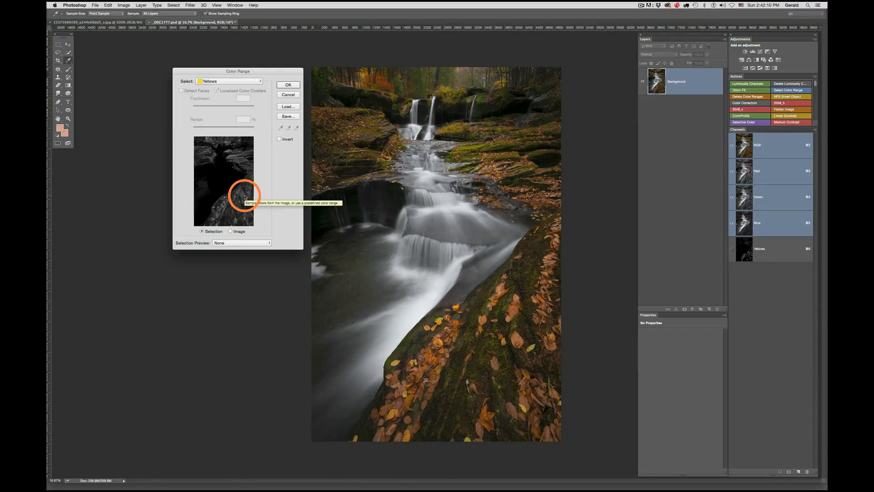
pyautogui.click(290, 86)
pyautogui.press('v')
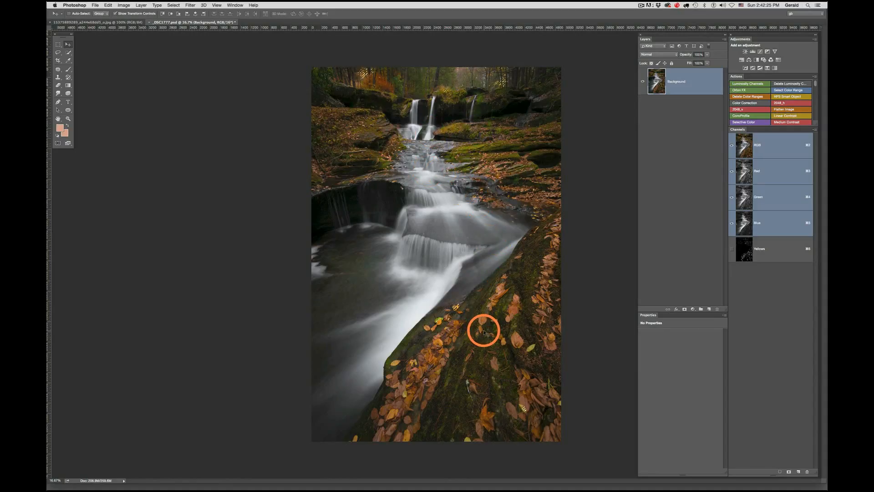
# Step: Save the preset yellows selection as a new alpha channel, display it and duplicate that channel
pyautogui.click(789, 472)
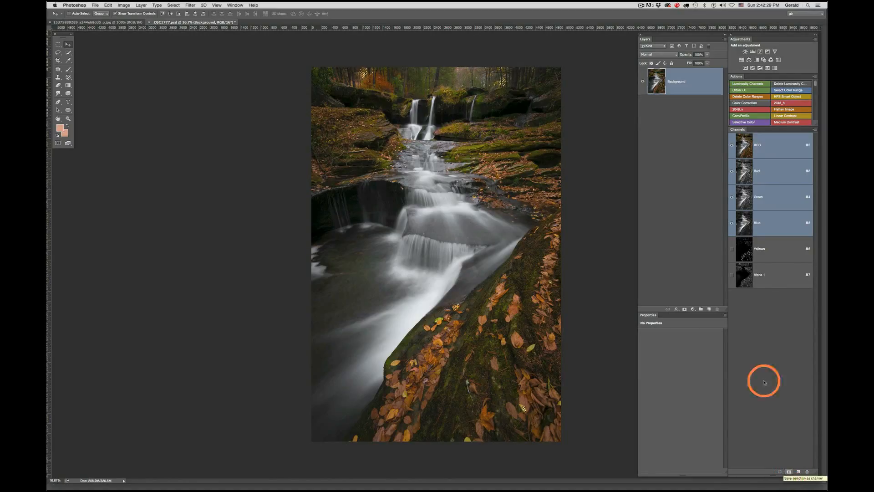
pyautogui.click(761, 278)
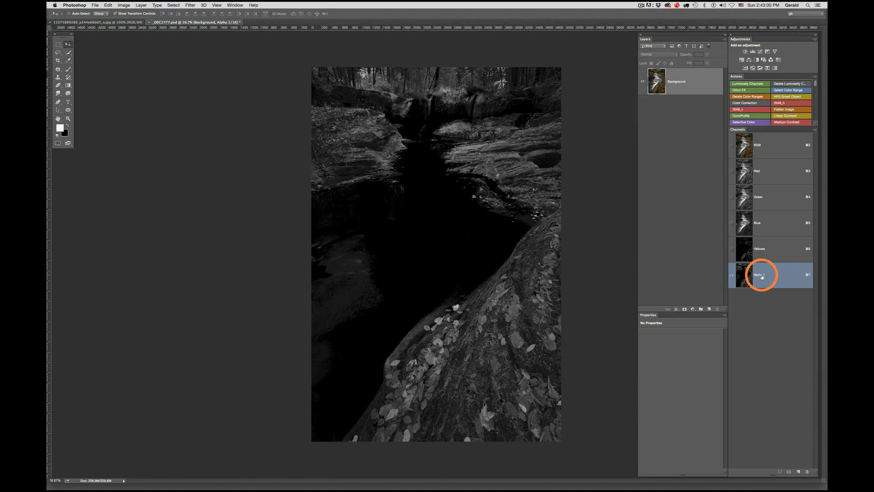
pyautogui.moveTo(772, 275); pyautogui.dragTo(800, 472)
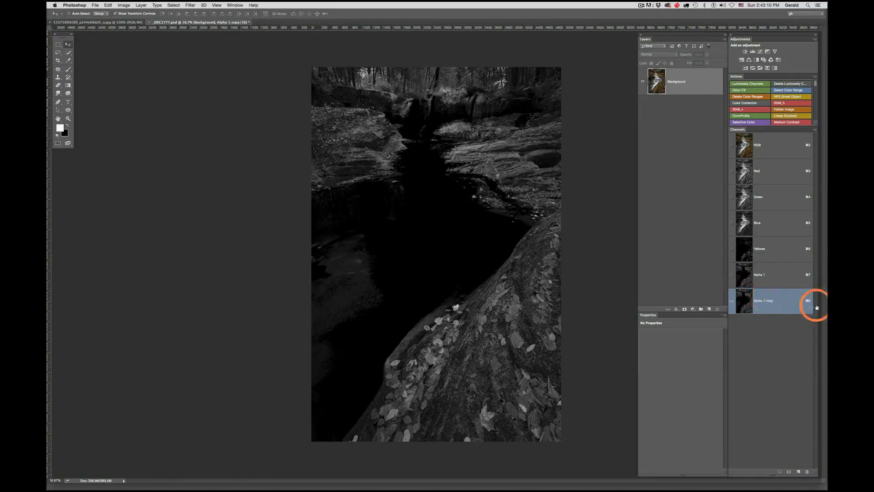
# Step: Brighten and add contrast to the duplicated alpha channel with Levels, setting the inputs to black 6, midtone 2.26 and white 127
pyautogui.click(123, 5)
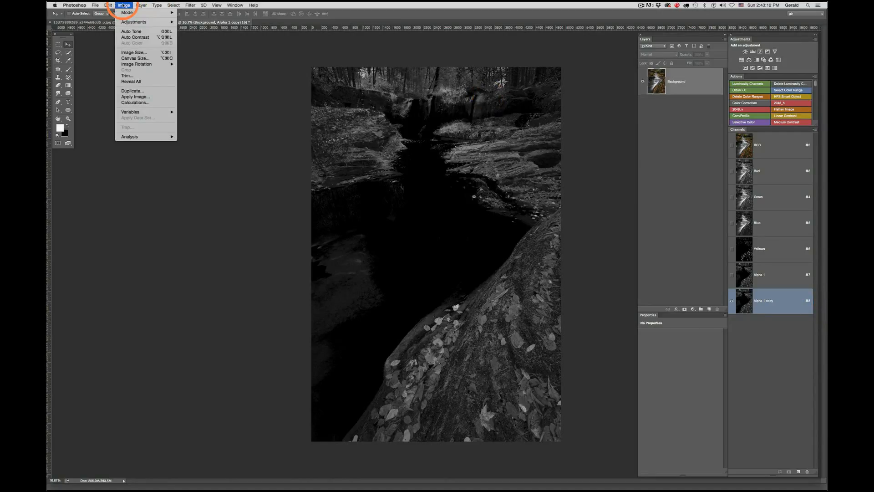
pyautogui.moveTo(125, 22)
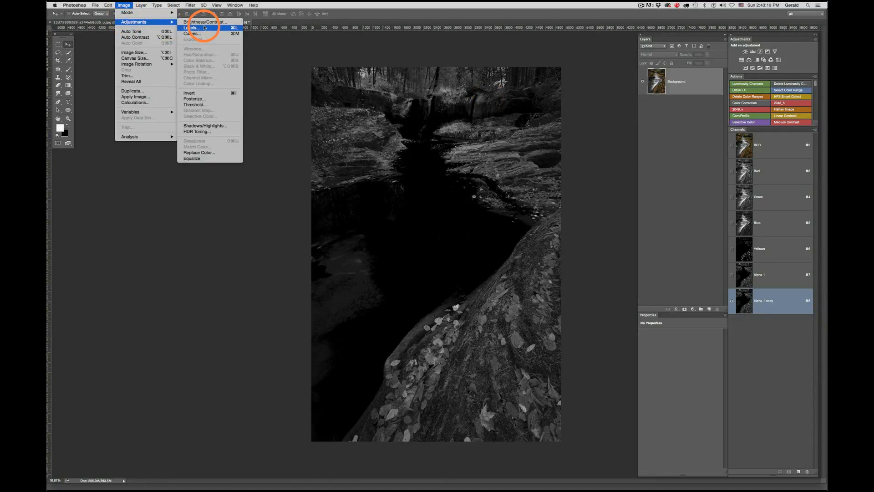
pyautogui.click(205, 27)
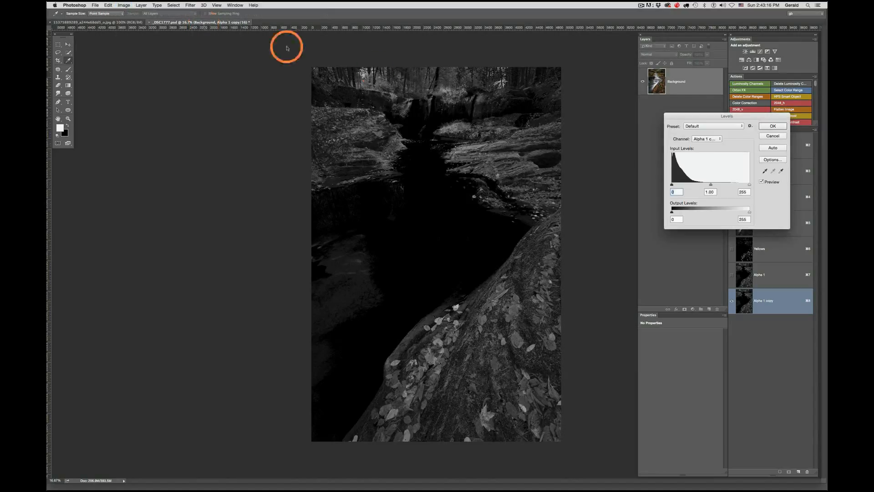
pyautogui.moveTo(685, 115); pyautogui.dragTo(609, 136)
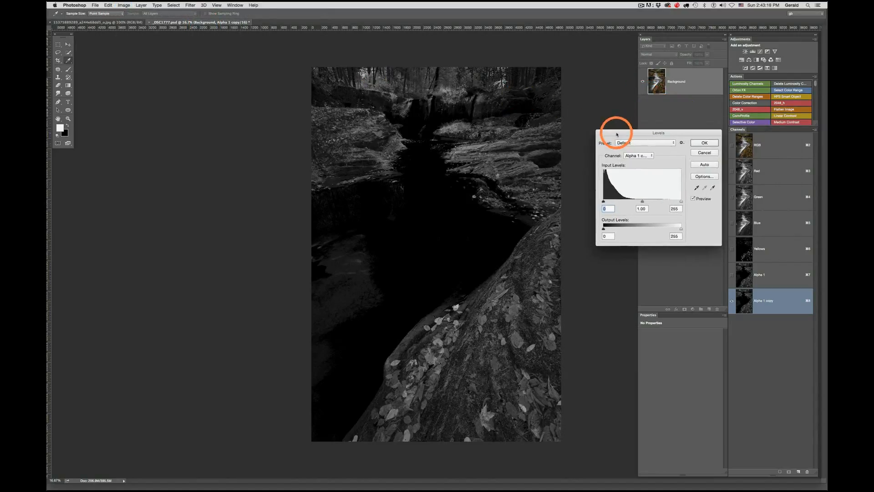
pyautogui.moveTo(643, 202); pyautogui.dragTo(624, 202)
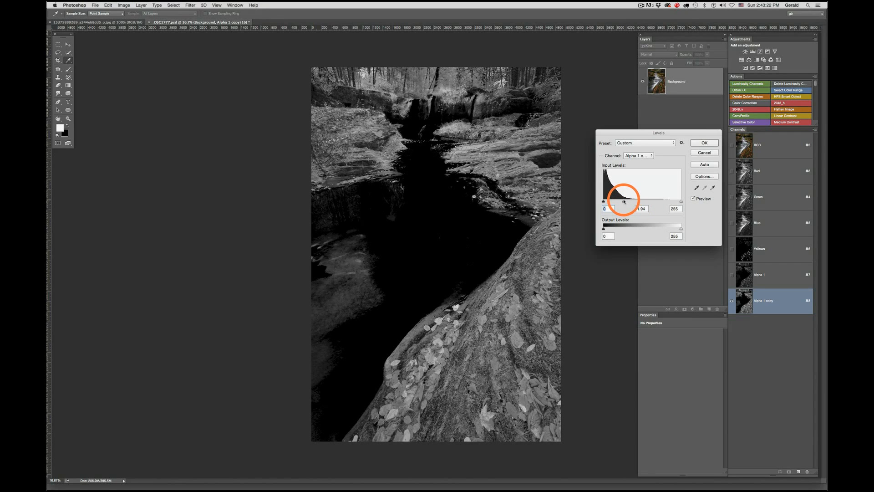
pyautogui.moveTo(681, 202); pyautogui.dragTo(642, 202)
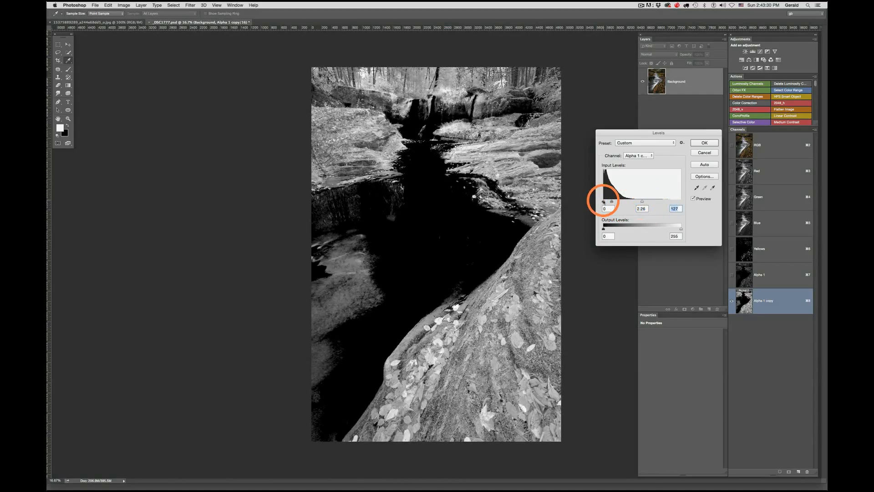
pyautogui.moveTo(605, 202); pyautogui.dragTo(605, 202)
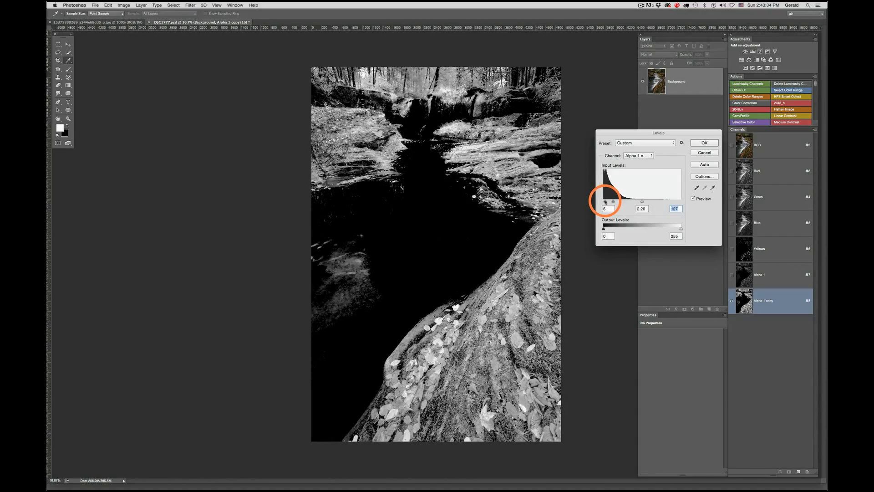
pyautogui.click(704, 142)
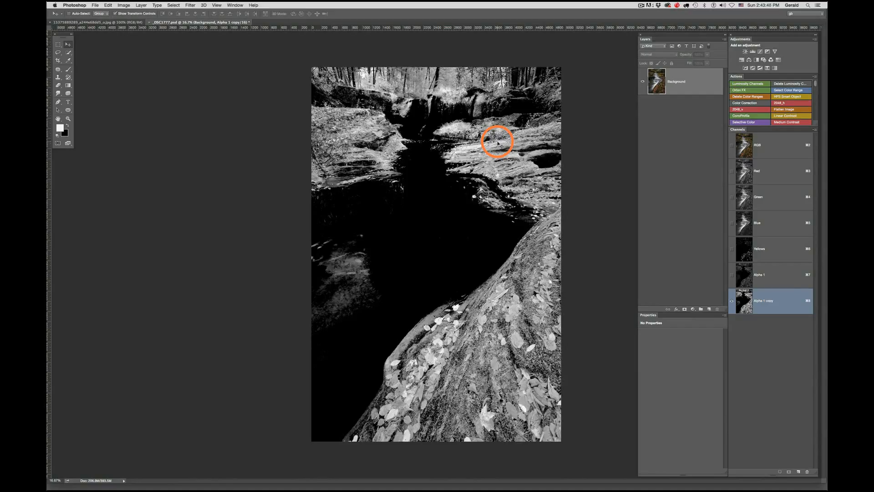
# Step: Compare the Alpha 1 channel with its Levels-adjusted copy and delete both channels
pyautogui.click(779, 280)
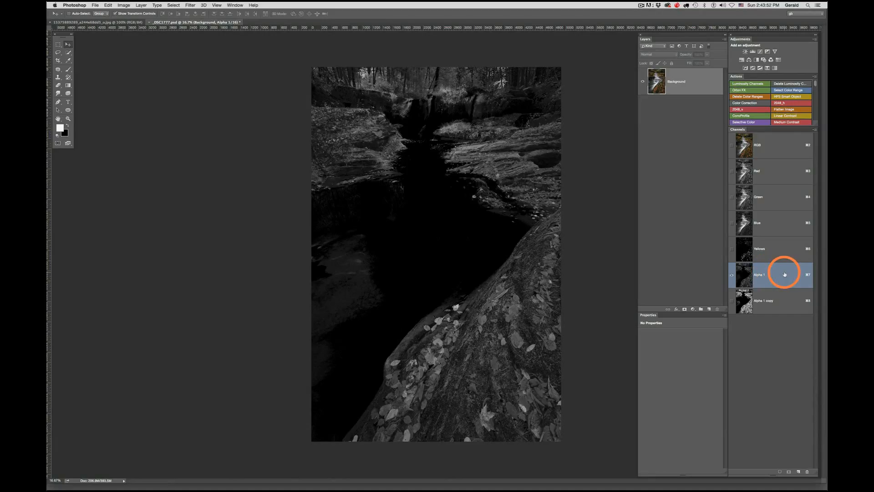
pyautogui.click(773, 303)
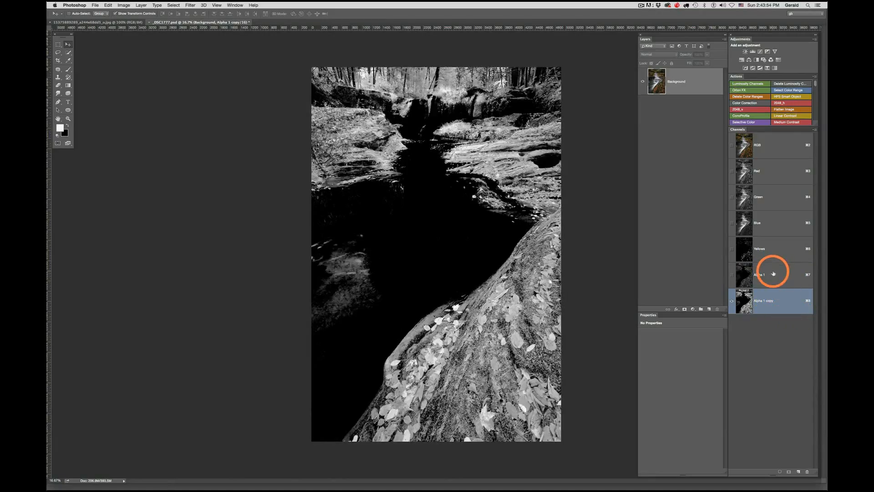
pyautogui.keyDown('shift'); pyautogui.click(775, 275); pyautogui.keyUp('shift')
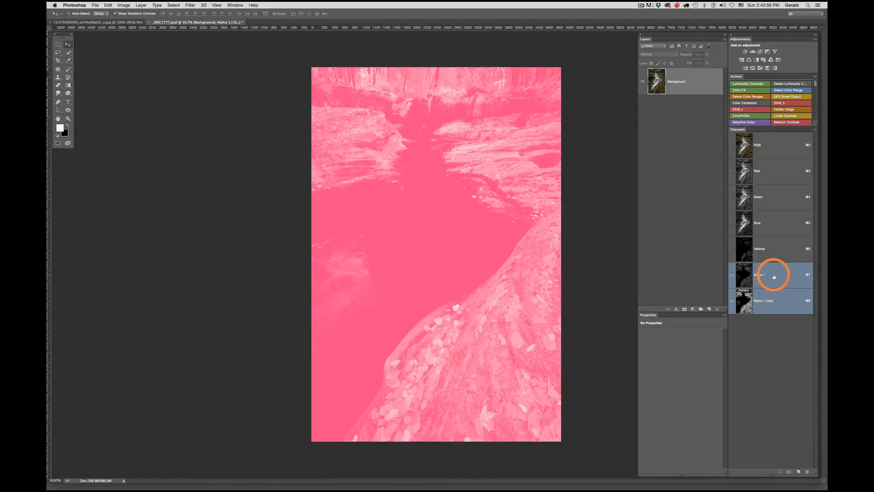
pyautogui.moveTo(775, 276); pyautogui.dragTo(809, 474)
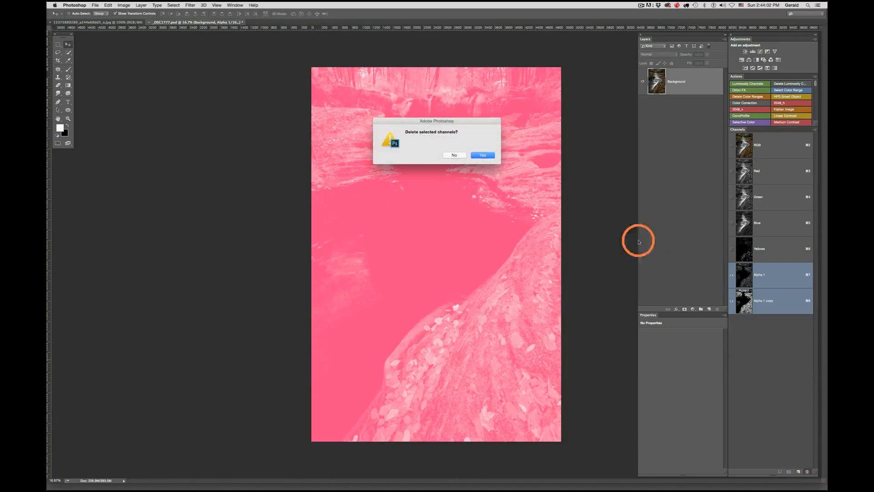
pyautogui.click(483, 154)
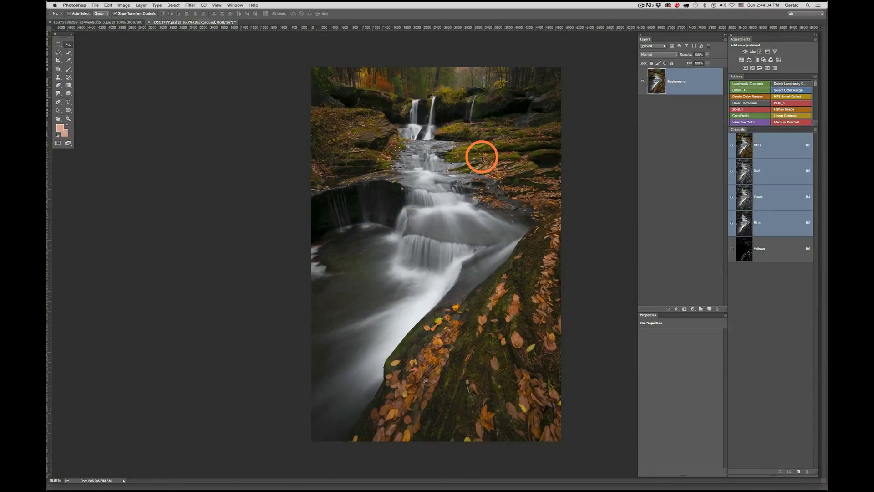
# Step: Delete the remaining Yellows alpha channel
pyautogui.click(767, 245)
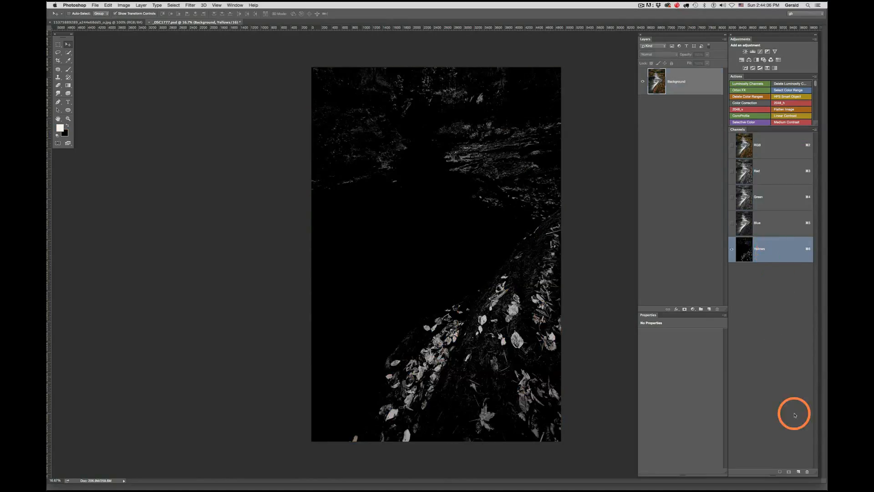
pyautogui.click(807, 471)
pyautogui.click(483, 155)
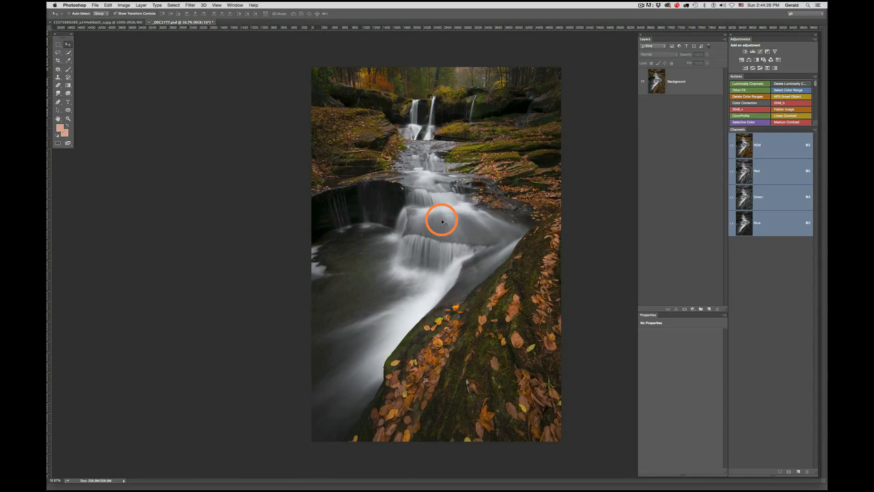
# Step: Add a Hue/Saturation adjustment layer above Background, push saturation to +100, and reduce it slightly below the maximum
pyautogui.click(700, 79)
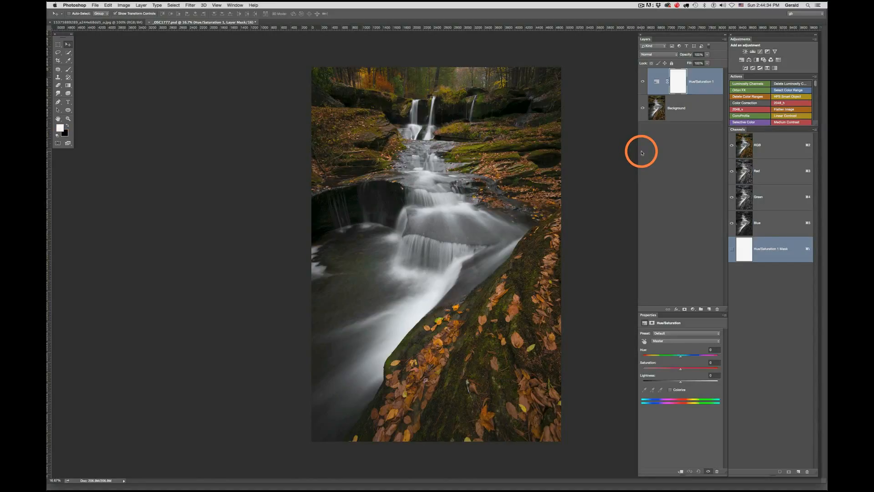
pyautogui.moveTo(681, 368); pyautogui.dragTo(723, 378)
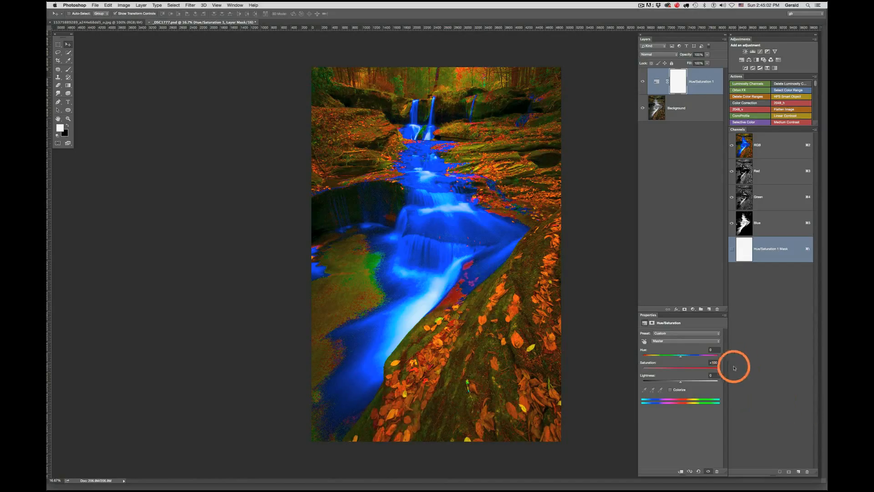
pyautogui.moveTo(719, 371); pyautogui.dragTo(714, 371)
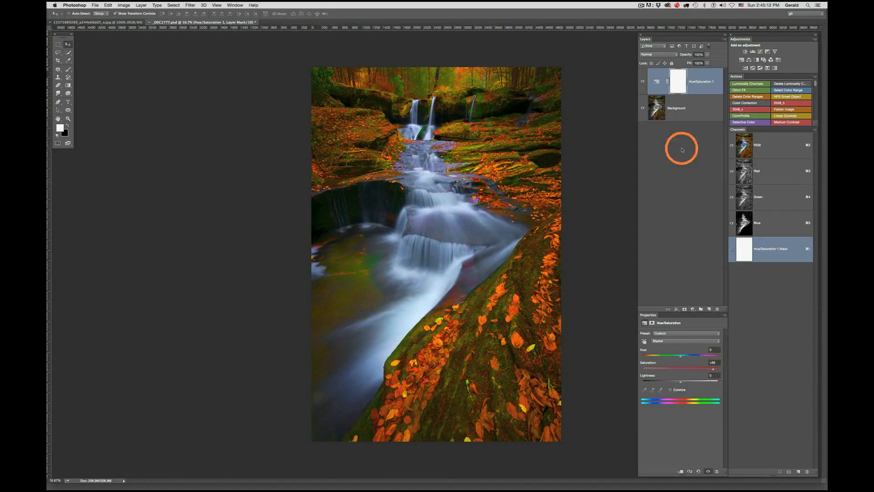
pyautogui.click(706, 85)
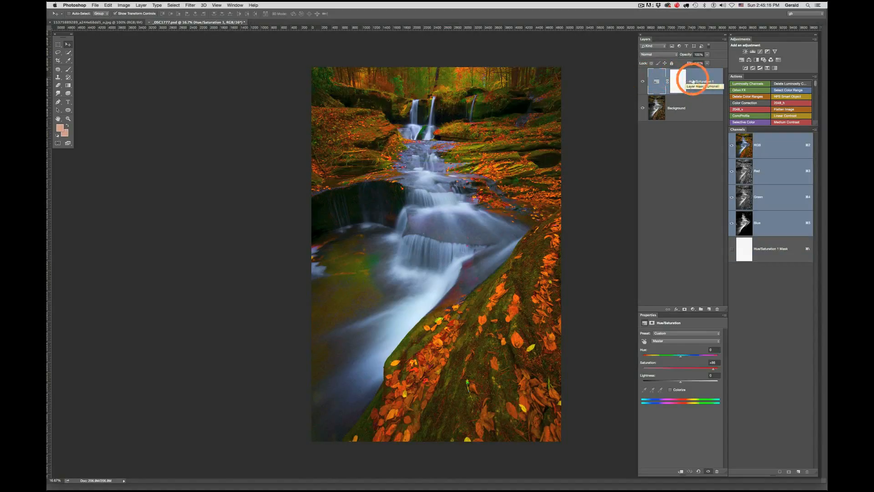
# Step: Select the saturated image's red tones from the Background layer using Color Range with the Reds preset
pyautogui.click(686, 109)
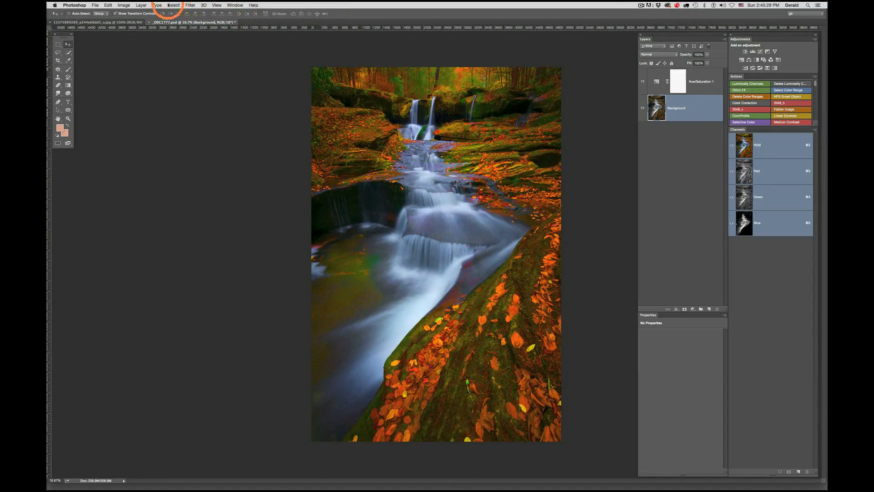
pyautogui.click(172, 5)
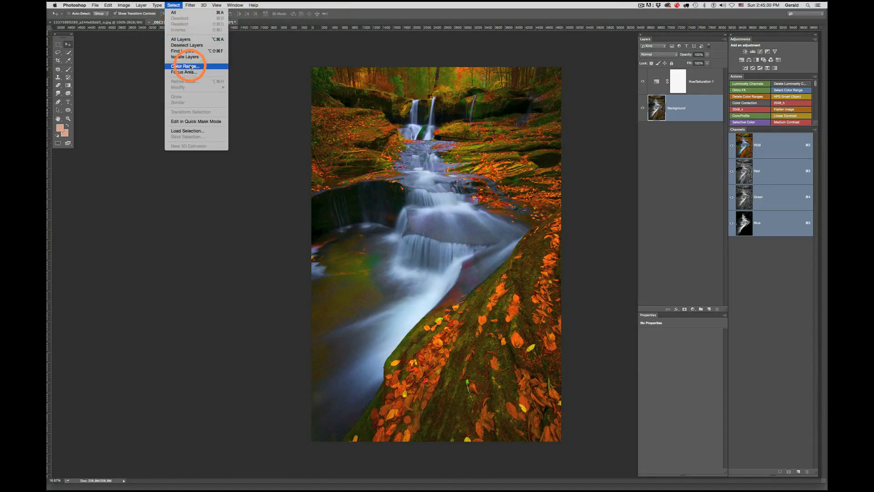
pyautogui.click(186, 66)
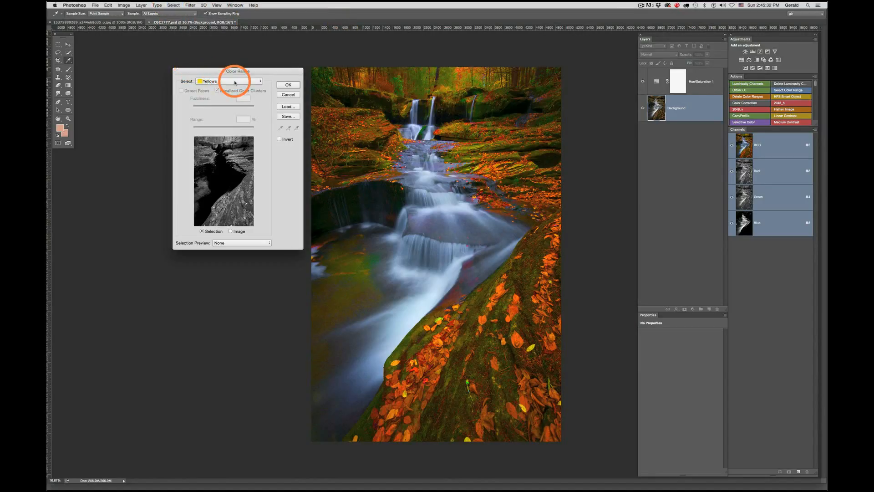
pyautogui.click(233, 81)
pyautogui.click(235, 76)
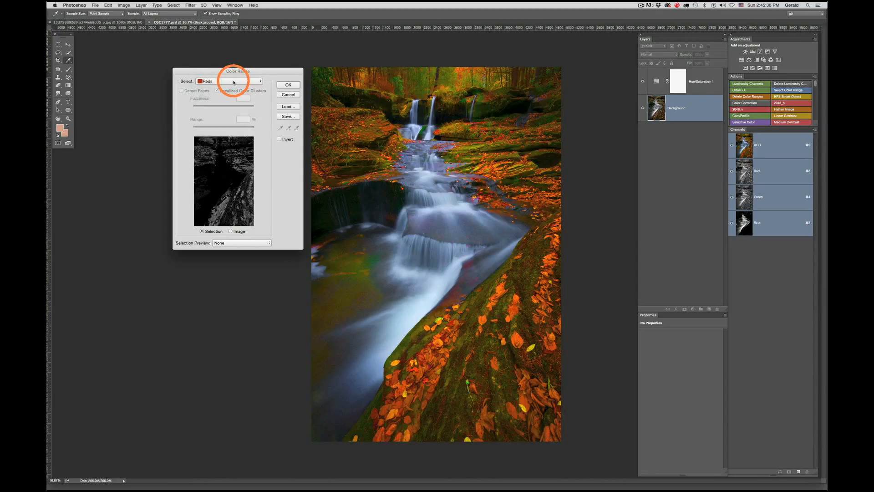
pyautogui.click(289, 85)
pyautogui.press('v')
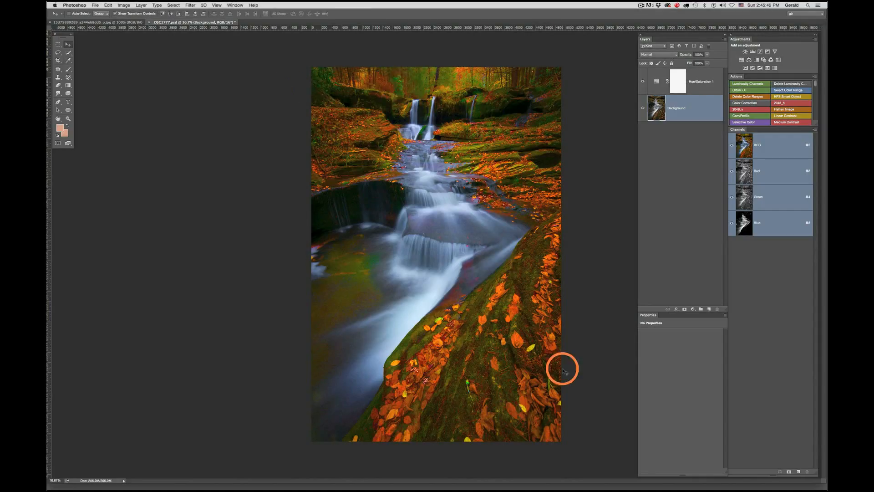
# Step: Save the red-tone selection as a new alpha channel, display it and rename it Reds
pyautogui.click(789, 473)
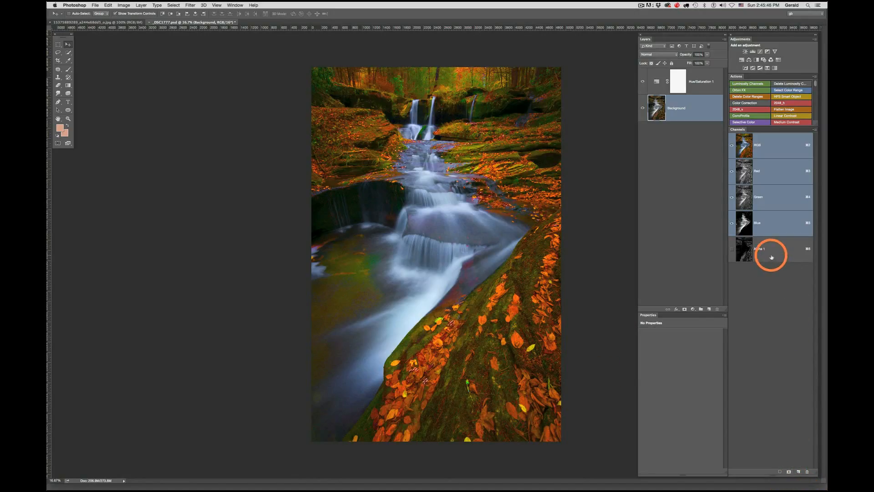
pyautogui.click(771, 255)
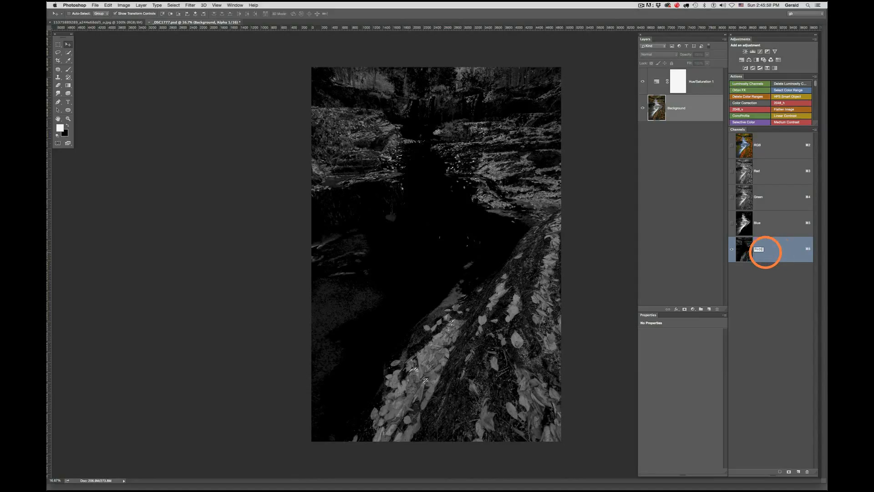
pyautogui.press('Return')
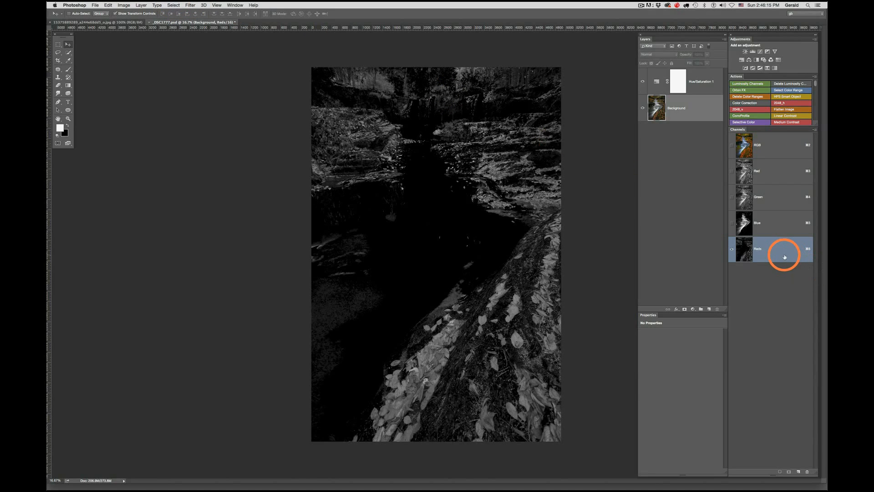
# Step: Delete the Reds channel and the Hue/Saturation adjustment layer
pyautogui.click(807, 473)
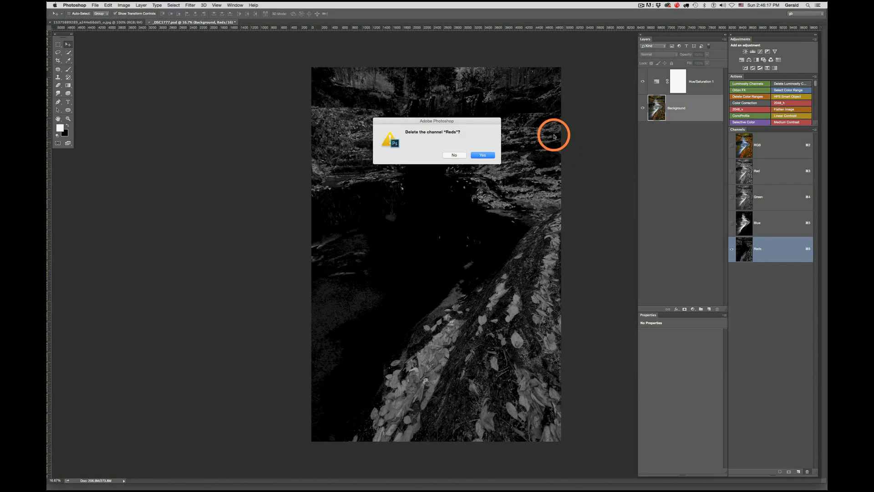
pyautogui.click(479, 156)
pyautogui.click(701, 82)
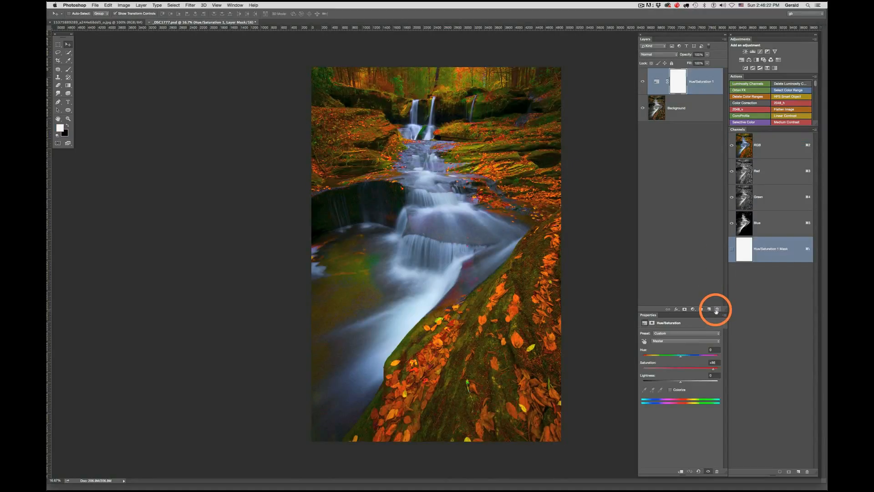
pyautogui.click(716, 310)
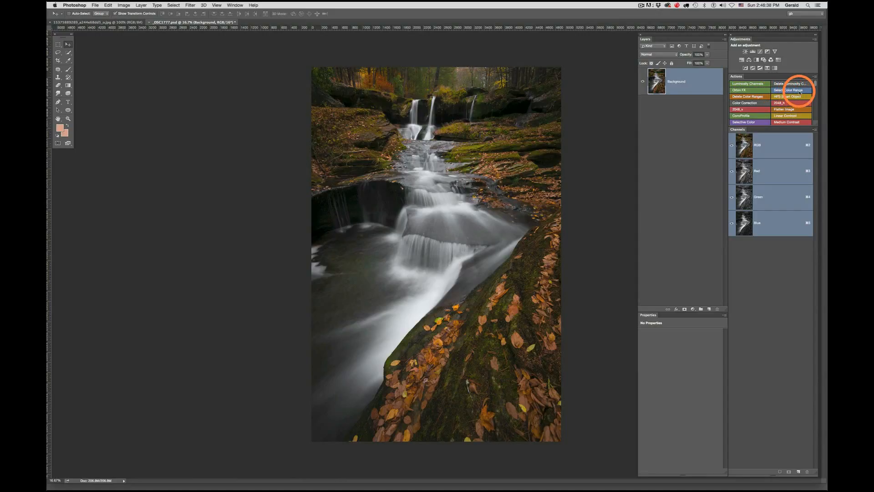
# Step: Run the Select Color Range action with Hue/Saturation saturation at +100 to generate channels for all six colour ranges
pyautogui.click(798, 92)
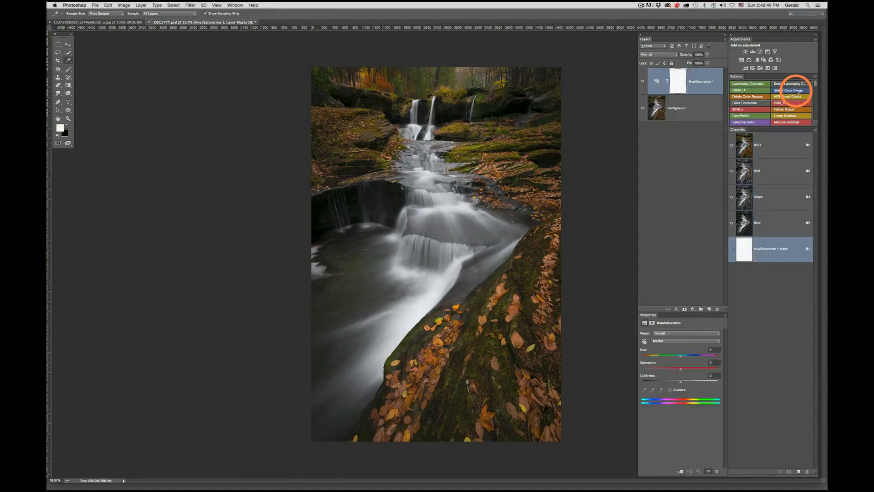
pyautogui.moveTo(612, 212); pyautogui.dragTo(603, 186)
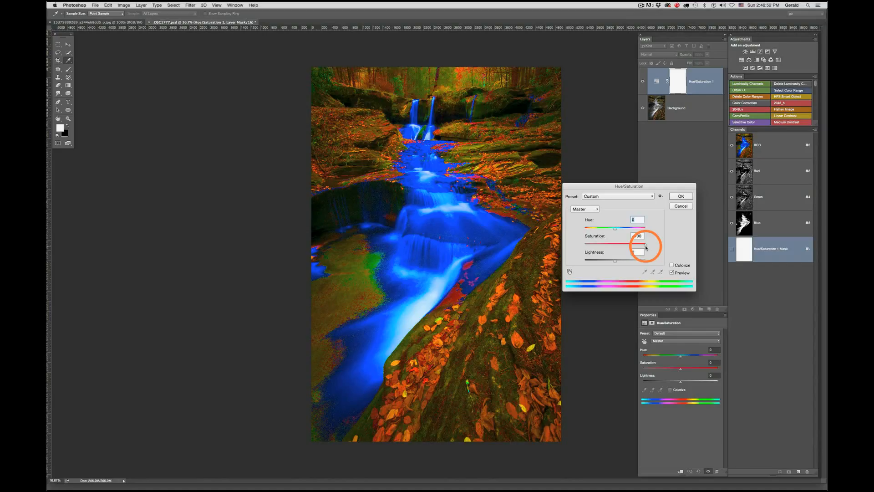
pyautogui.moveTo(645, 246); pyautogui.dragTo(657, 248)
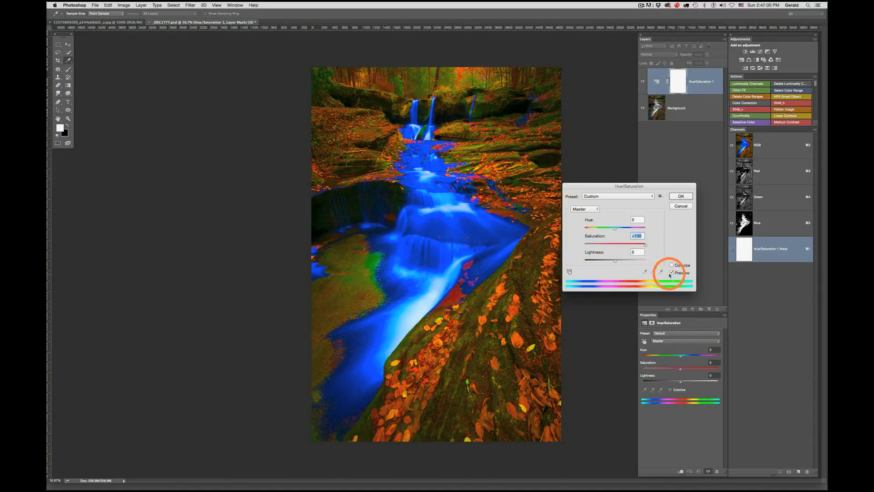
pyautogui.click(681, 196)
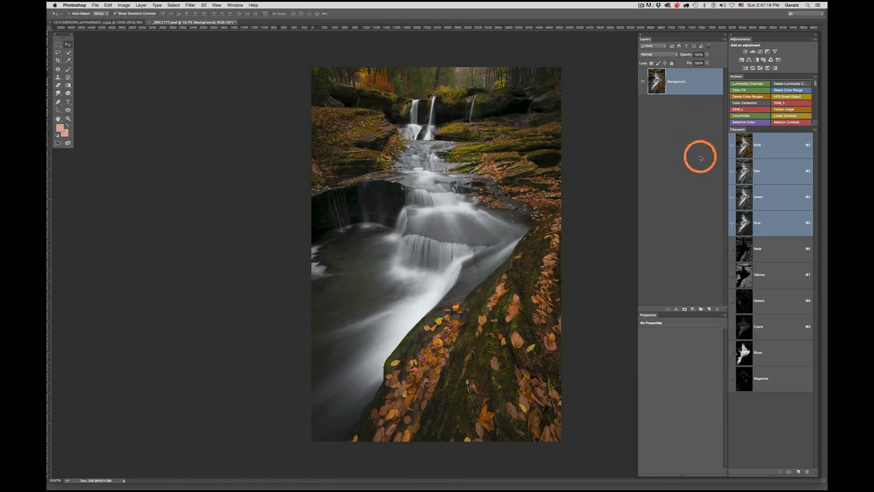
# Step: Examine the Reds, Yellows, Greens, Cyans, Blues and Magentas channels to compare which parts of the photo each isolates
pyautogui.click(764, 248)
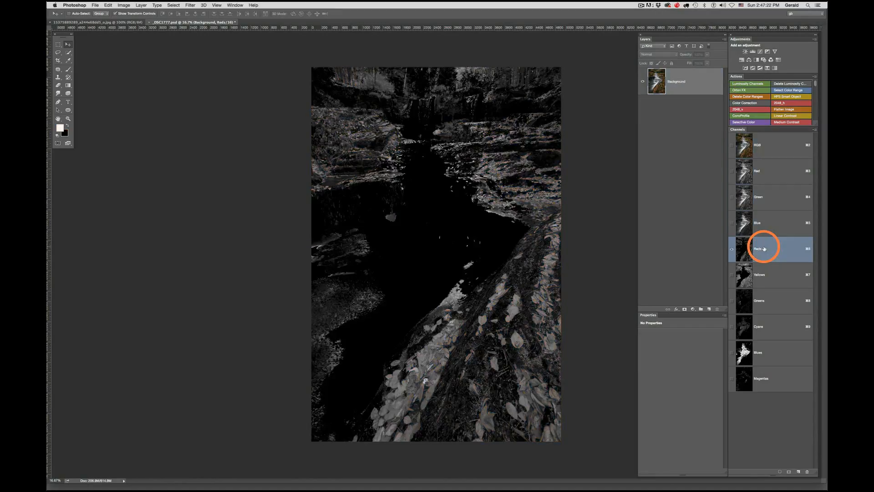
pyautogui.click(770, 275)
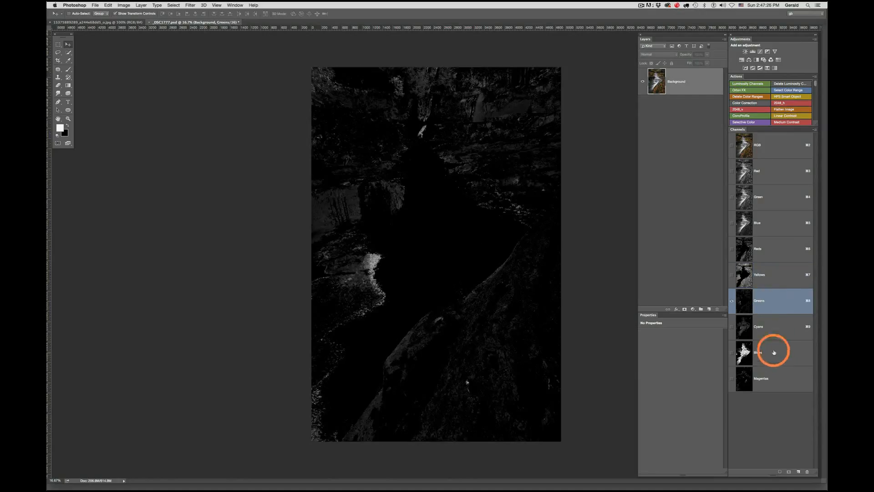
pyautogui.click(767, 248)
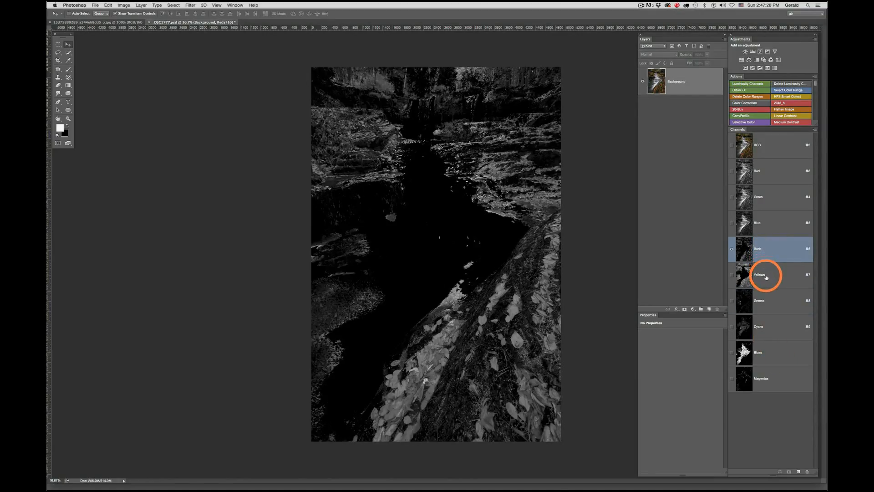
pyautogui.click(767, 276)
pyautogui.click(770, 301)
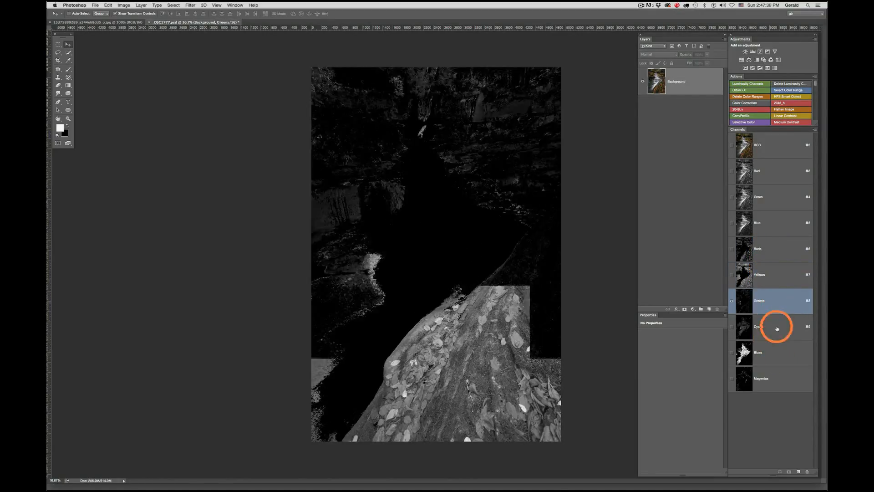
pyautogui.click(766, 326)
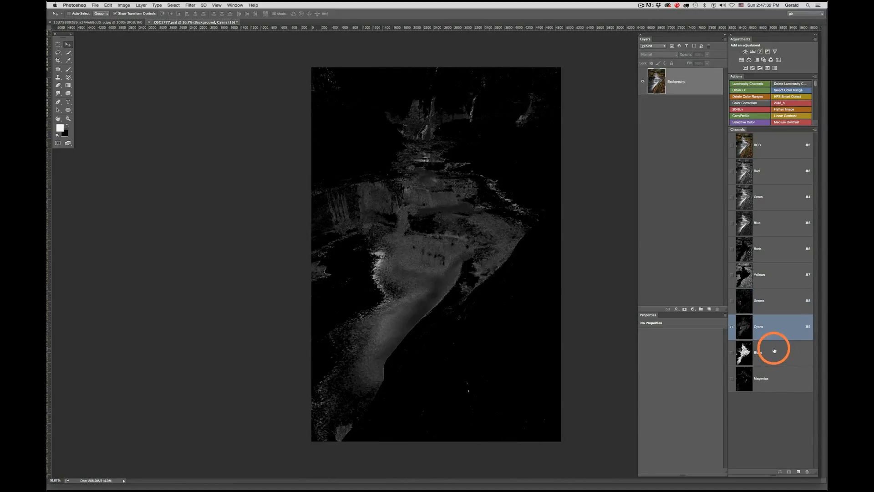
pyautogui.click(777, 357)
pyautogui.click(780, 389)
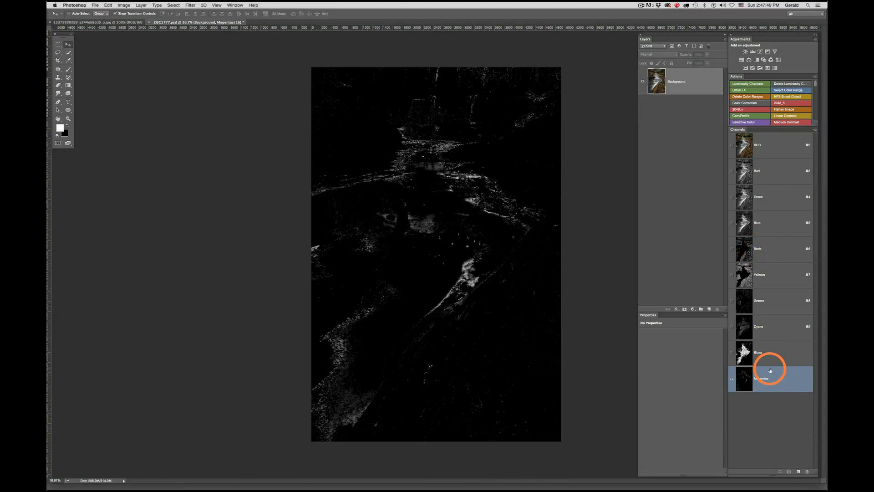
# Step: Load the Yellows channel as a selection and add a Color Balance adjustment layer masked by it, with the Yellows overlay hidden
pyautogui.click(776, 272)
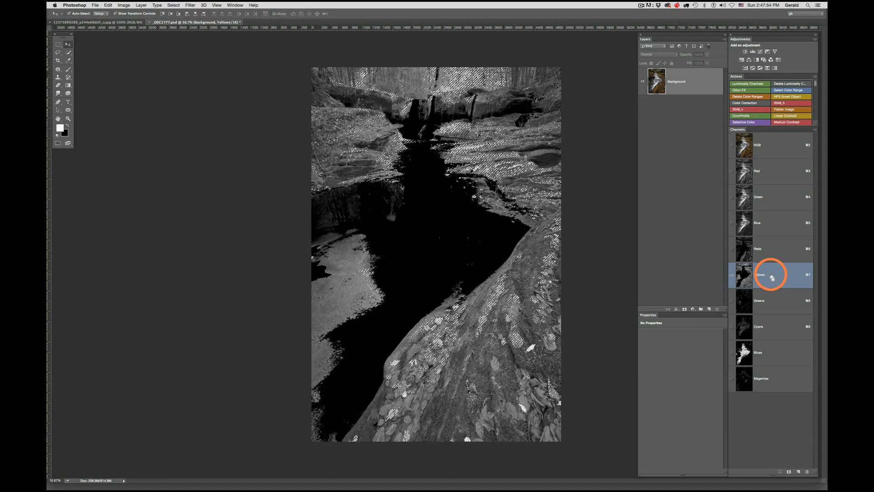
pyautogui.click(750, 61)
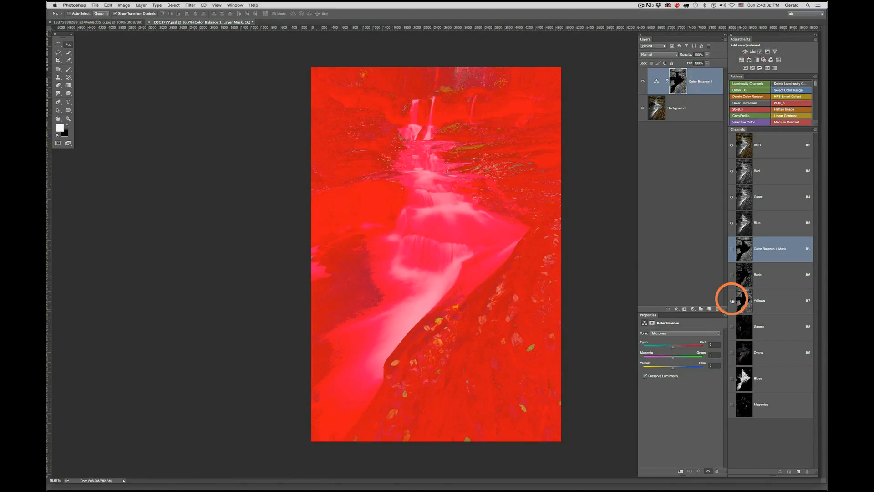
pyautogui.click(732, 302)
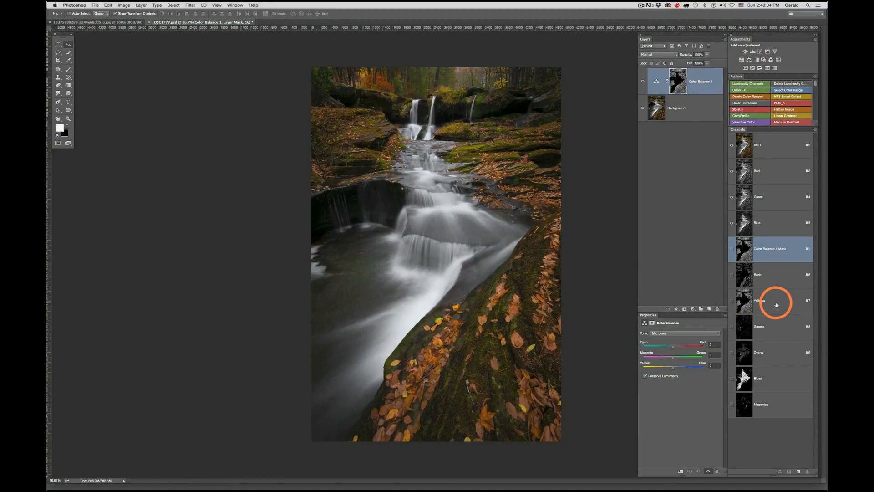
# Step: Shift the Color Balance layer's midtones strongly toward yellow and moderately toward red
pyautogui.click(657, 81)
pyautogui.moveTo(673, 369); pyautogui.dragTo(650, 370)
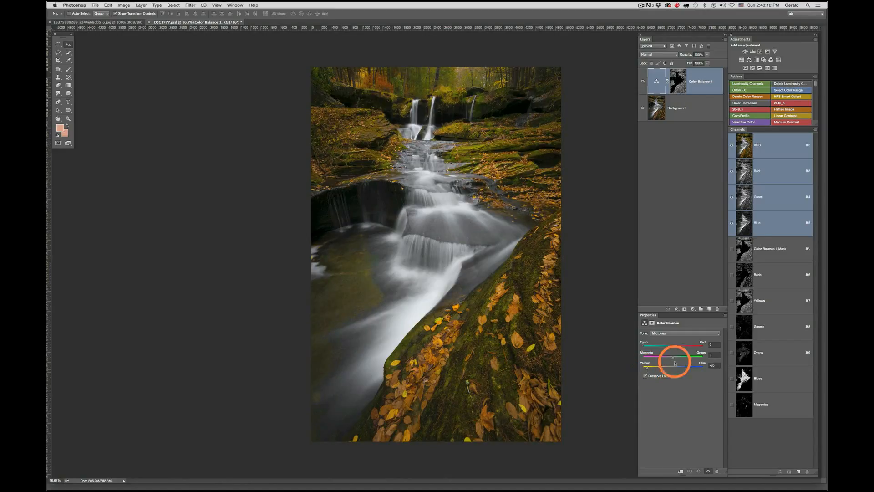
pyautogui.moveTo(673, 347); pyautogui.dragTo(682, 350)
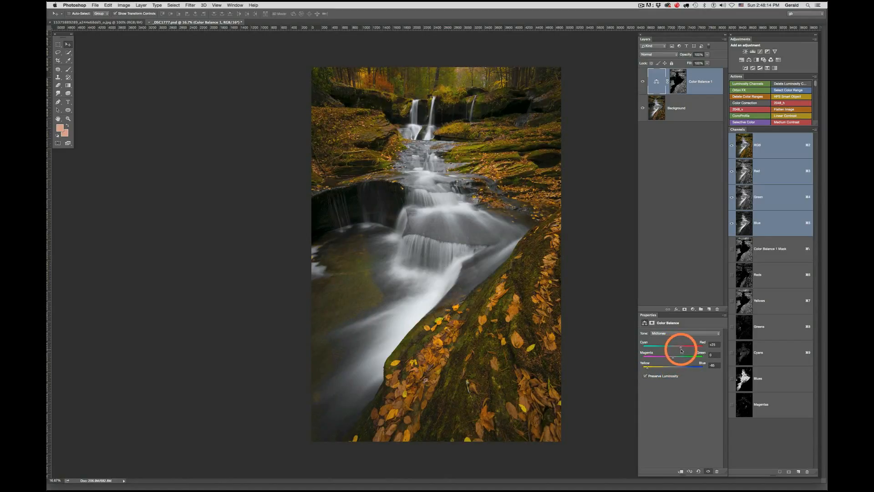
# Step: View the Color Balance layer's mask on its own, return to the image and reselect the mask
pyautogui.keyDown('alt'); pyautogui.click(677, 82); pyautogui.keyUp('alt')
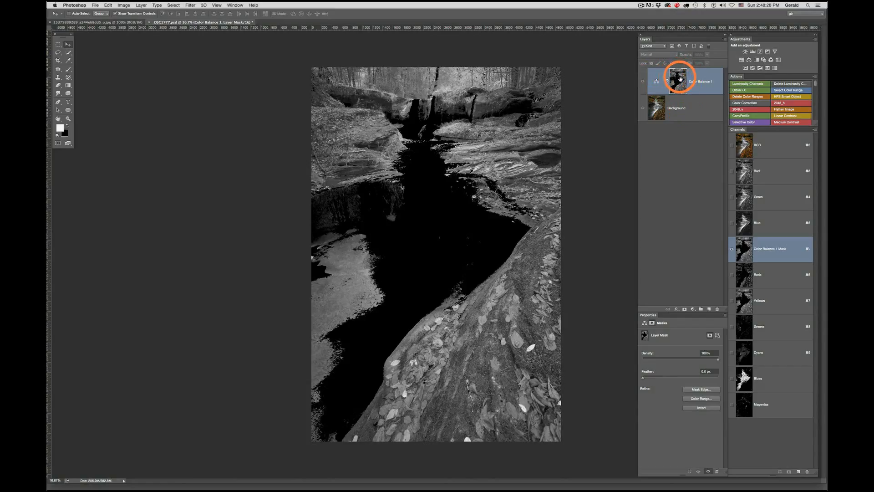
pyautogui.click(658, 108)
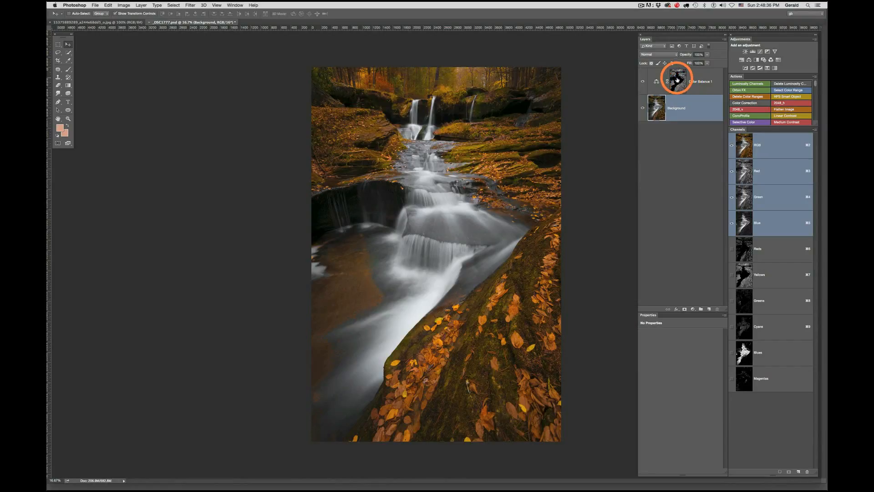
pyautogui.click(677, 79)
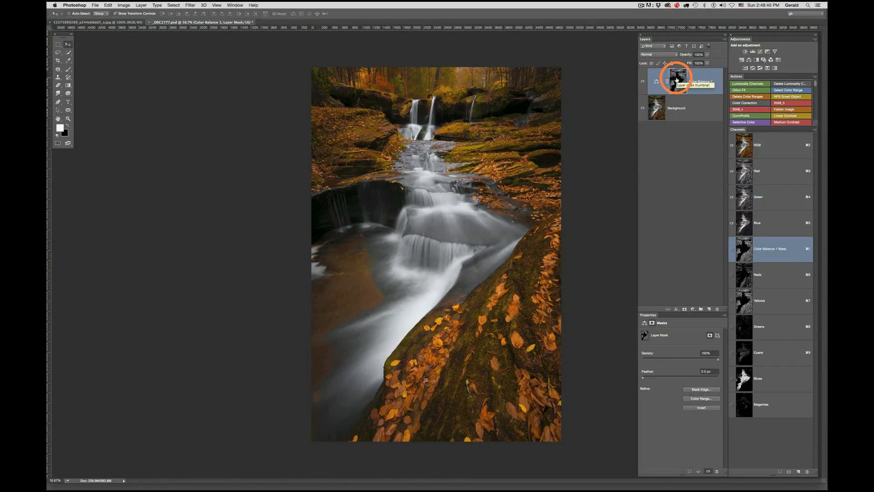
# Step: Paint black over the pool beside the waterfall on the Color Balance layer's mask and view the mask on its own
pyautogui.keyDown('alt'); pyautogui.click(677, 79); pyautogui.keyUp('alt')
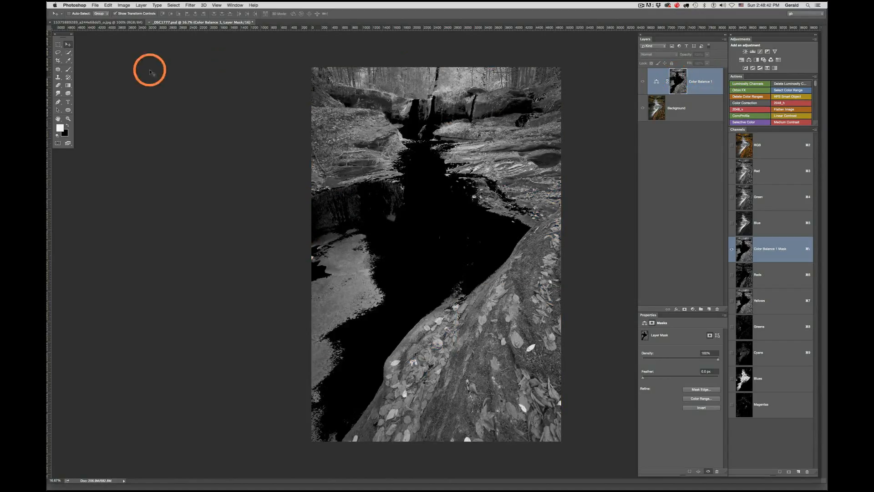
pyautogui.press('b')
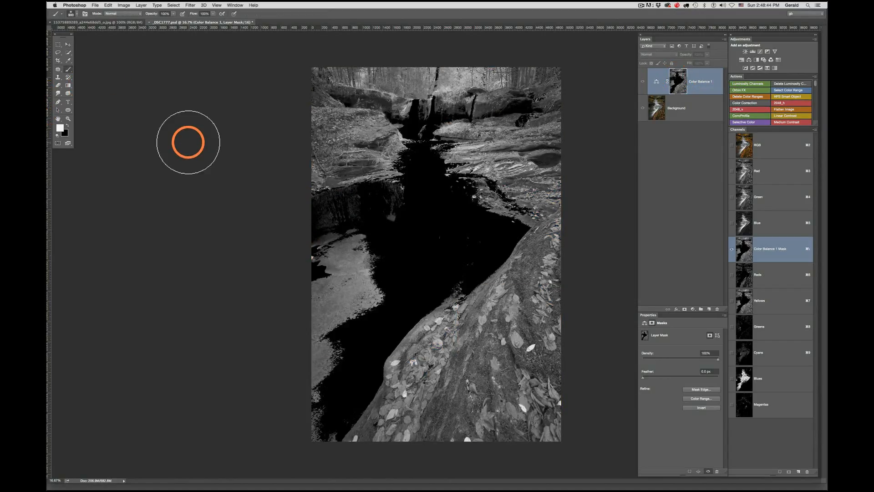
pyautogui.press('x')
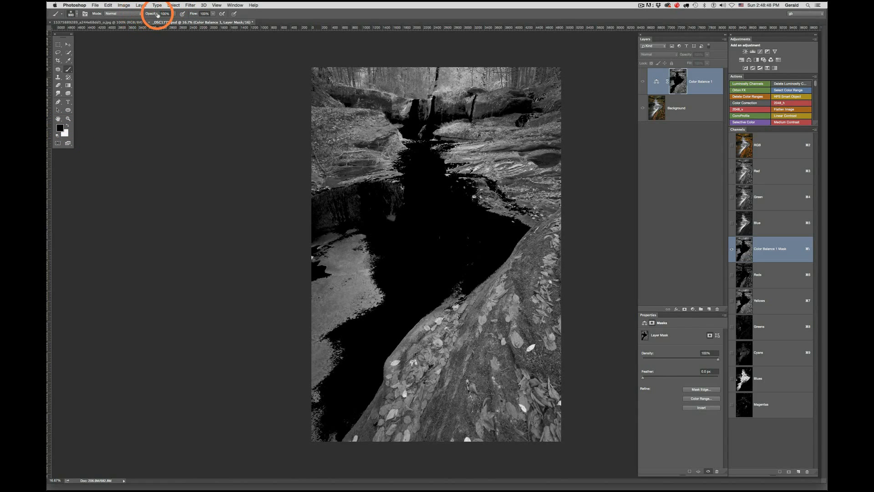
pyautogui.moveTo(285, 259)
pyautogui.mouseDown()
pyautogui.moveTo(371, 243)
pyautogui.moveTo(333, 251)
pyautogui.moveTo(359, 239)
pyautogui.moveTo(375, 266)
pyautogui.moveTo(359, 309)
pyautogui.moveTo(309, 332)
pyautogui.moveTo(382, 298)
pyautogui.moveTo(315, 382)
pyautogui.moveTo(312, 414)
pyautogui.moveTo(324, 422)
pyautogui.moveTo(299, 344)
pyautogui.moveTo(316, 285)
pyautogui.moveTo(332, 277)
pyautogui.moveTo(315, 422)
pyautogui.moveTo(312, 295)
pyautogui.moveTo(361, 245)
pyautogui.moveTo(373, 213)
pyautogui.moveTo(356, 180)
pyautogui.moveTo(327, 178)
pyautogui.moveTo(339, 144)
pyautogui.moveTo(365, 157)
pyautogui.moveTo(386, 188)
pyautogui.moveTo(367, 180)
pyautogui.moveTo(331, 201)
pyautogui.moveTo(361, 224)
pyautogui.moveTo(416, 204)
pyautogui.moveTo(380, 164)
pyautogui.moveTo(404, 205)
pyautogui.moveTo(321, 457)
pyautogui.moveTo(315, 263)
pyautogui.mouseUp()
pyautogui.click(685, 111)
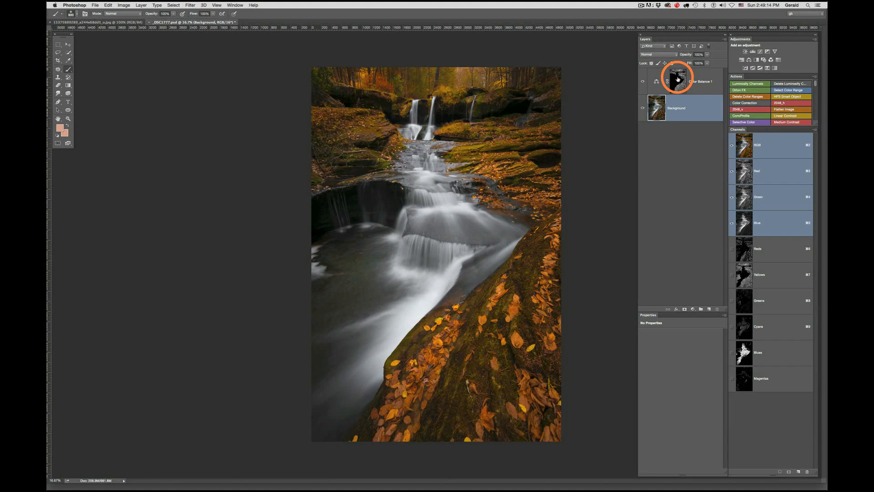
pyautogui.click(678, 79)
pyautogui.keyDown('alt'); pyautogui.click(678, 79); pyautogui.keyUp('alt')
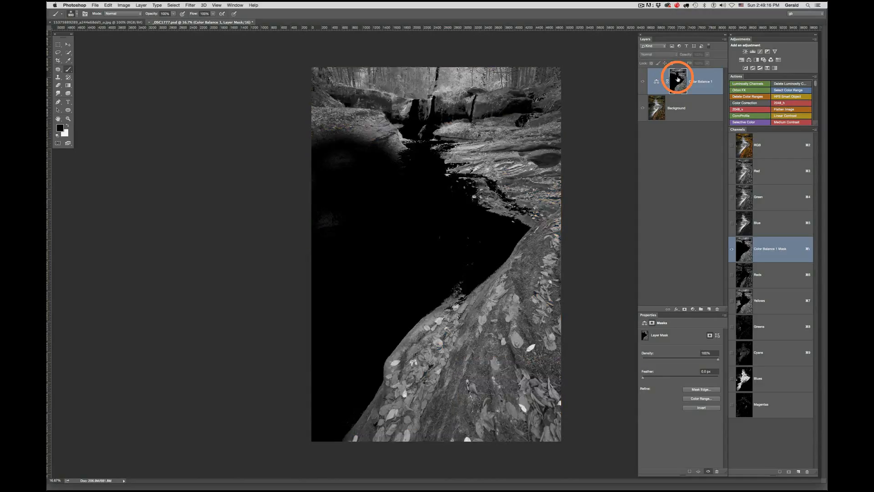
# Step: Try painting white over the pool area of the mask and undo the black and white strokes
pyautogui.press('x')
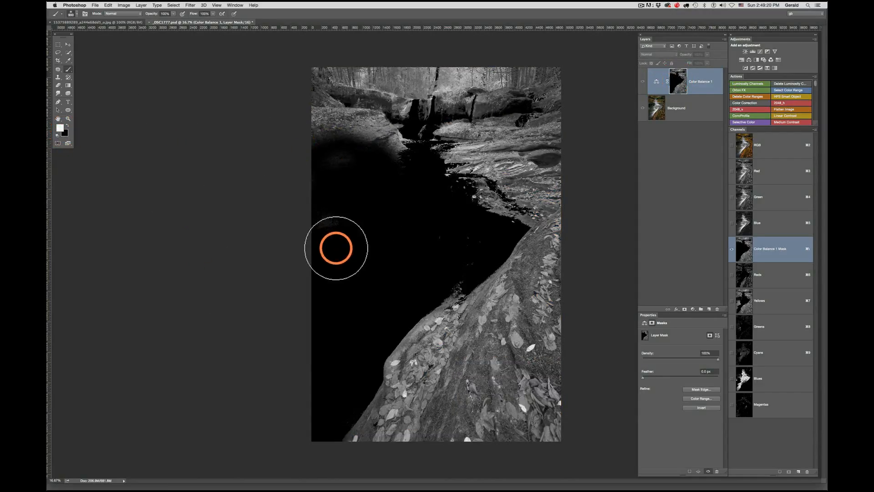
pyautogui.moveTo(384, 218)
pyautogui.mouseDown()
pyautogui.moveTo(274, 217)
pyautogui.moveTo(343, 190)
pyautogui.moveTo(403, 213)
pyautogui.moveTo(297, 277)
pyautogui.moveTo(334, 242)
pyautogui.moveTo(393, 241)
pyautogui.moveTo(340, 242)
pyautogui.moveTo(327, 262)
pyautogui.moveTo(381, 252)
pyautogui.moveTo(349, 285)
pyautogui.moveTo(333, 270)
pyautogui.moveTo(399, 222)
pyautogui.moveTo(372, 200)
pyautogui.moveTo(336, 275)
pyautogui.moveTo(319, 287)
pyautogui.mouseUp()
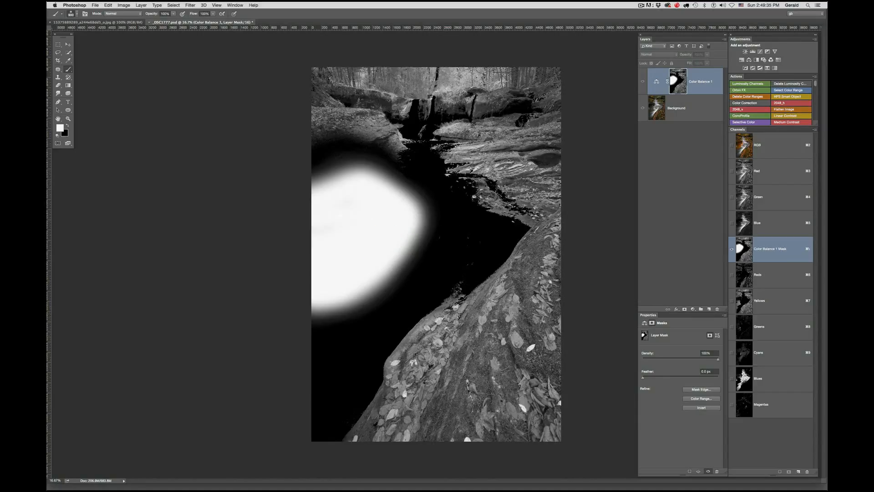
pyautogui.press('alt+super+z')
pyautogui.press('alt+super+z')
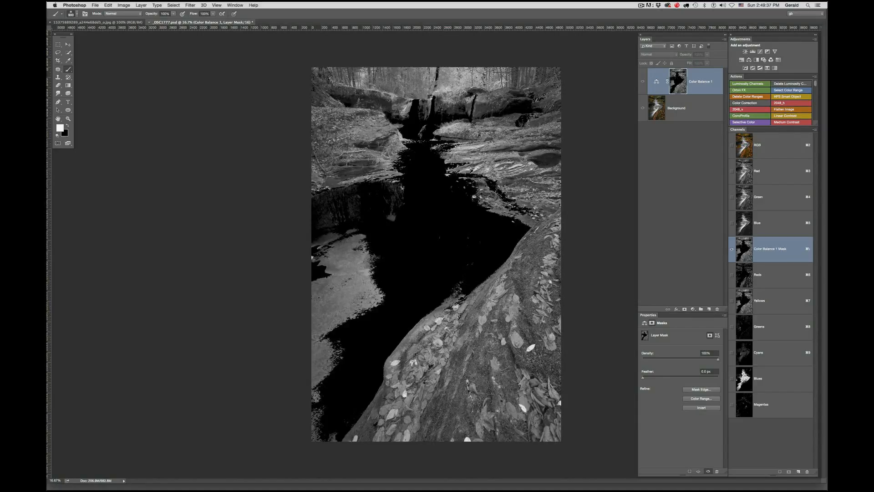
# Step: Return from the mask view to the full-colour image and reselect the Color Balance layer's mask
pyautogui.click(700, 81)
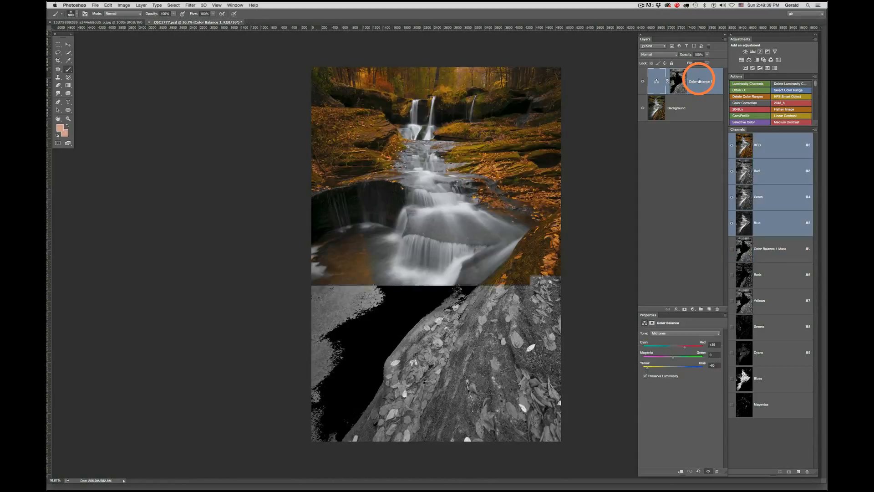
pyautogui.click(678, 79)
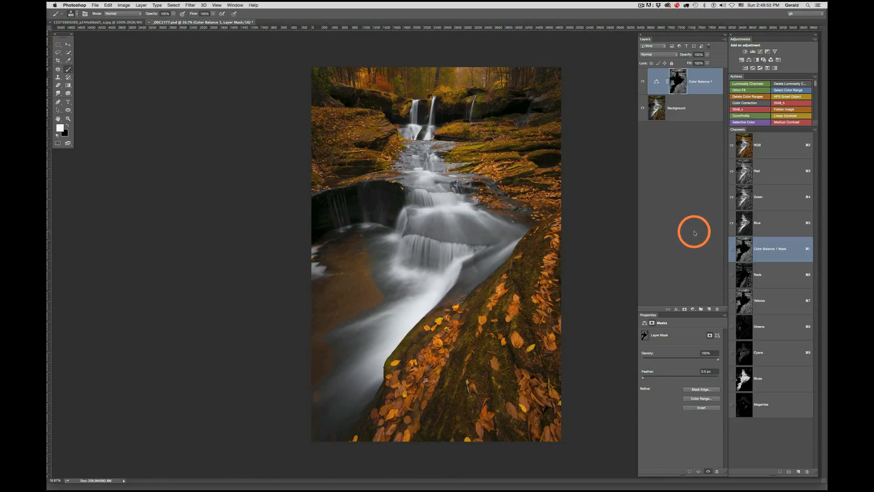
pyautogui.click(693, 156)
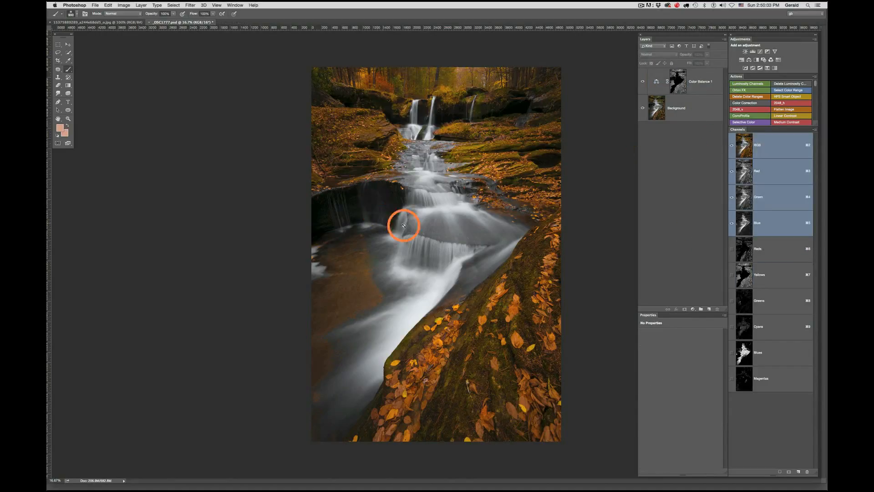
pyautogui.click(682, 87)
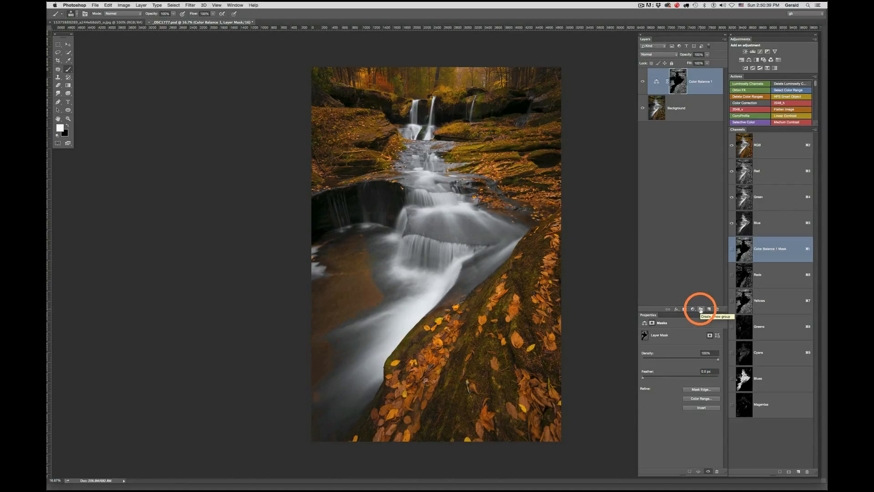
# Step: Put the Color Balance layer into a new group, collapse and expand the group, and ungroup the layer
pyautogui.click(701, 310)
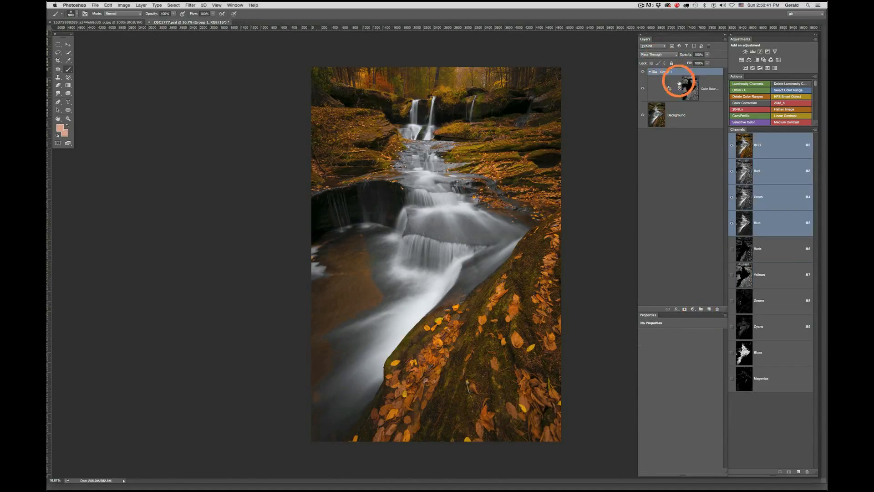
pyautogui.click(701, 91)
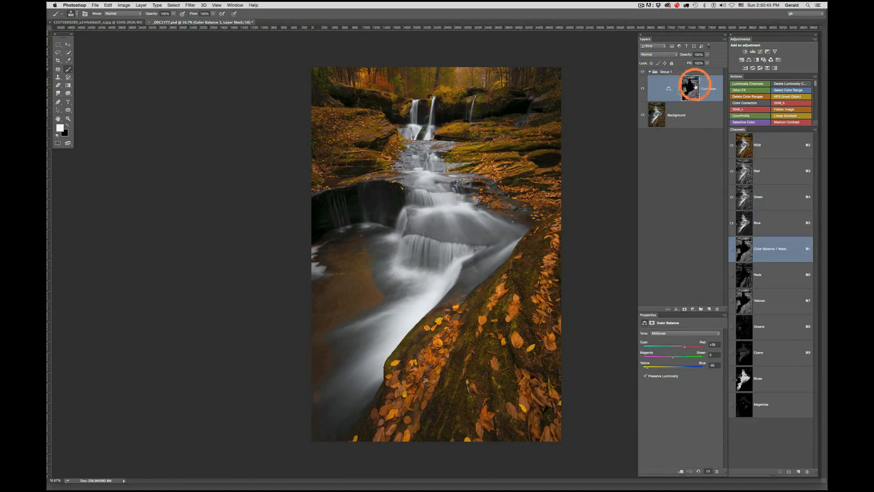
pyautogui.click(650, 72)
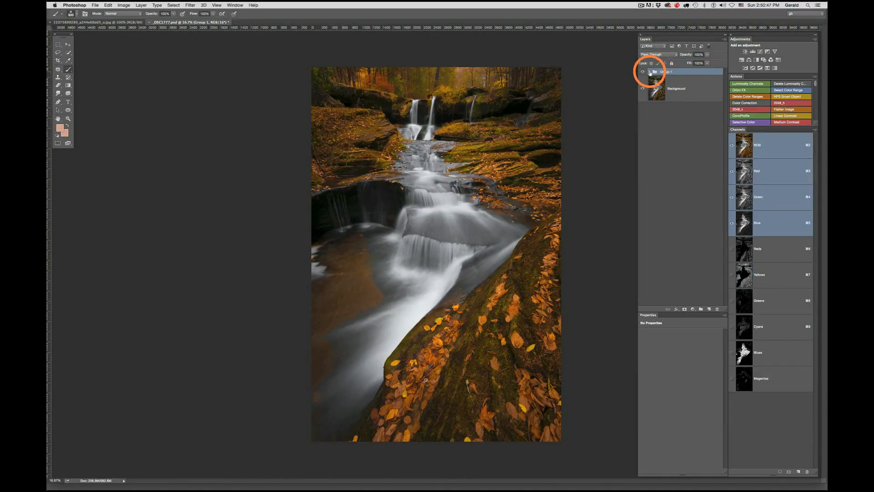
pyautogui.click(650, 72)
pyautogui.click(650, 72)
pyautogui.click(649, 72)
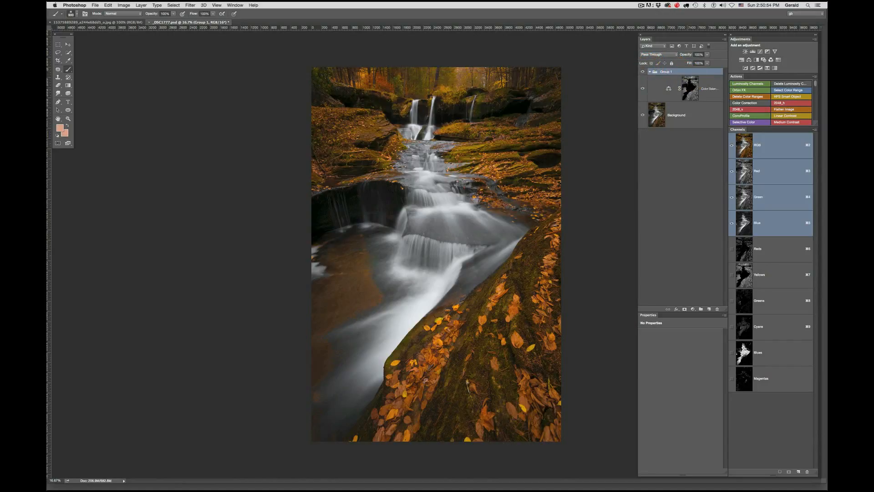
pyautogui.press('super+shift+g')
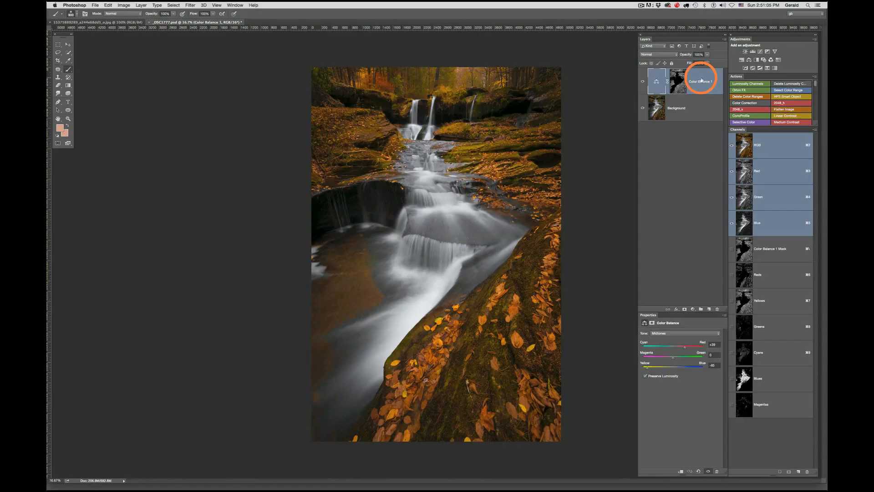
# Step: Group the Color Balance layer again and collapse the group
pyautogui.press('super+g')
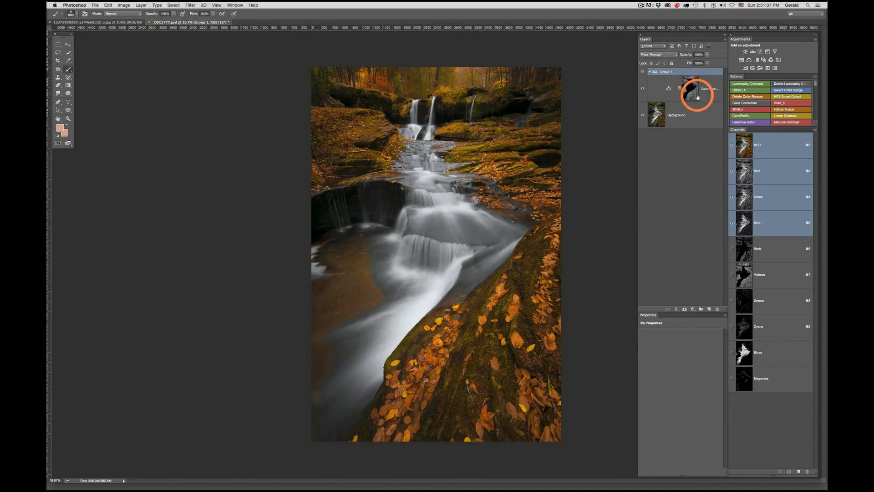
pyautogui.click(709, 93)
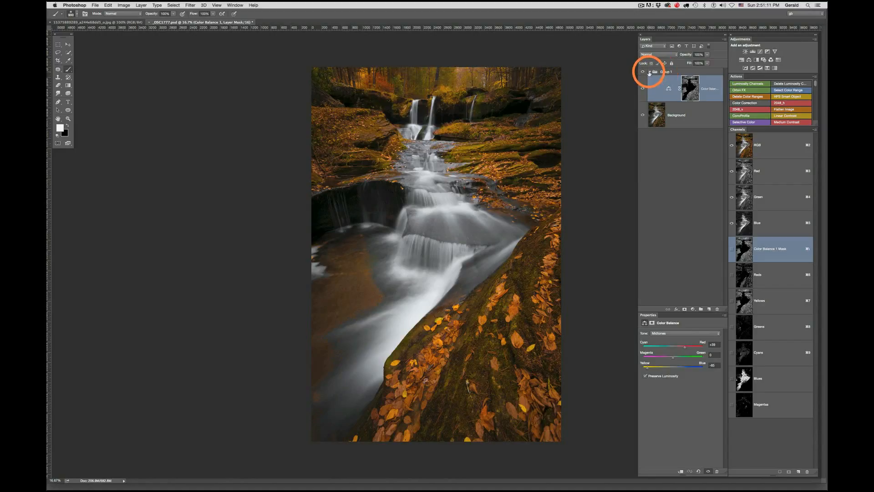
pyautogui.click(649, 72)
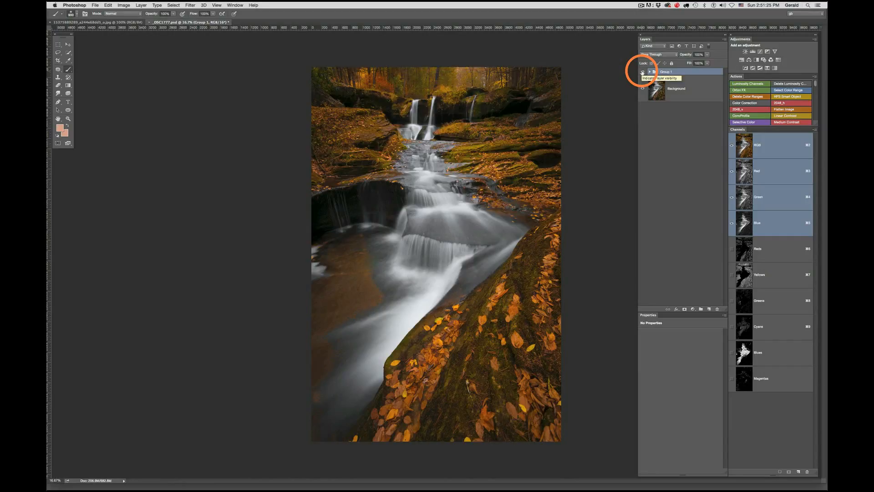
pyautogui.click(642, 71)
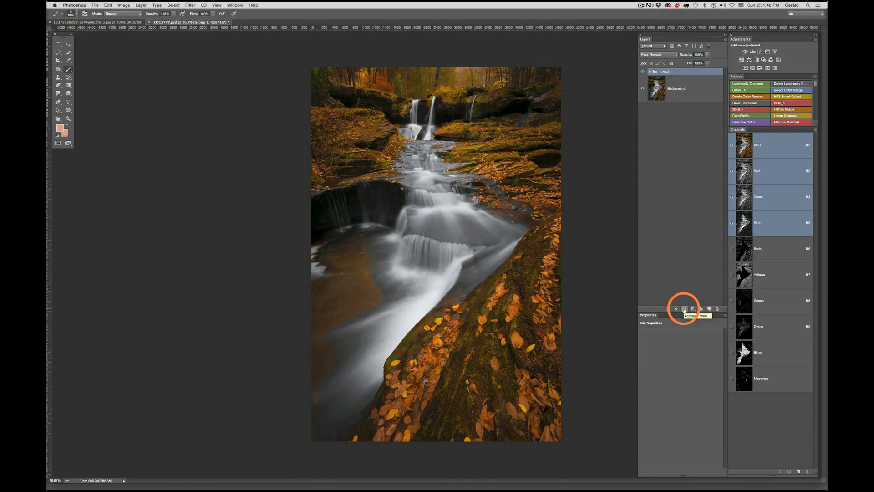
# Step: Add a black layer mask to the group and expand it to select the Color Balance layer's own mask
pyautogui.keyDown('alt'); pyautogui.click(685, 310); pyautogui.keyUp('alt')
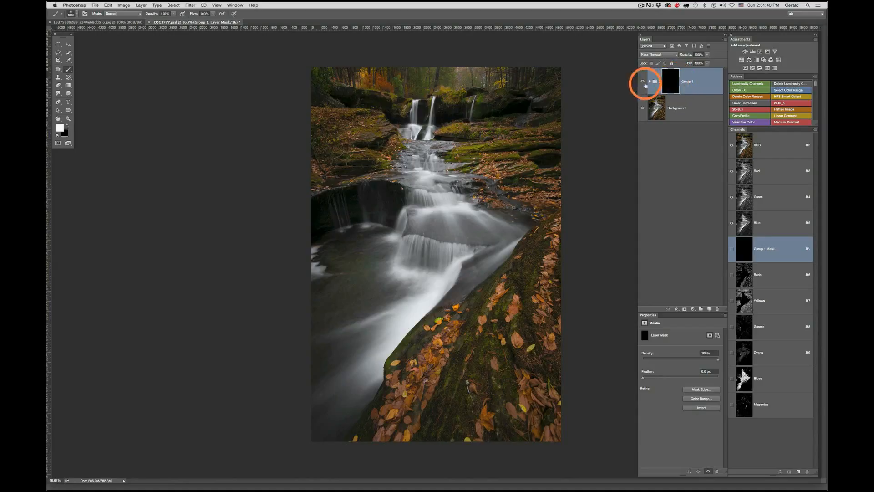
pyautogui.click(650, 82)
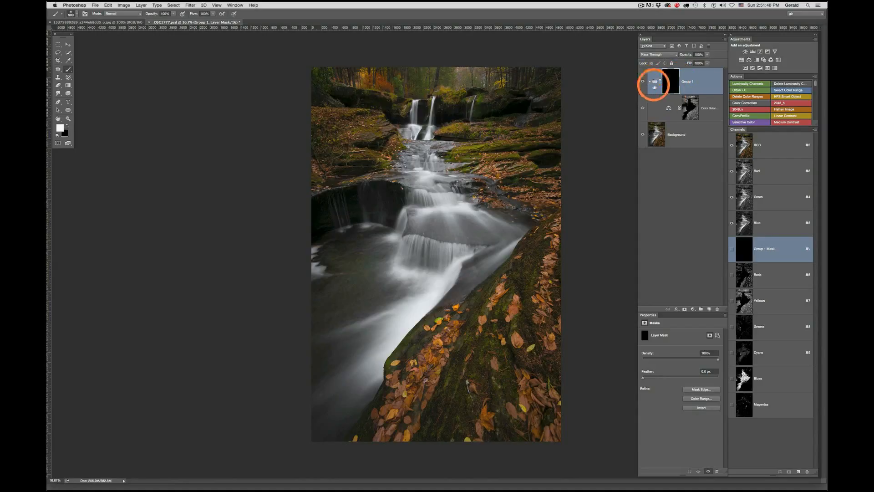
pyautogui.click(689, 102)
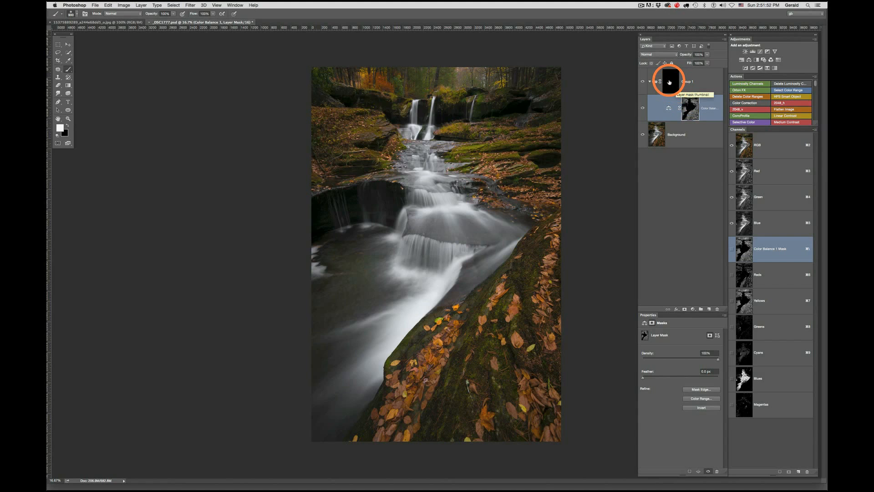
# Step: Paint white on the group's mask over the leaf-covered foreground rock to reveal the colour shift there
pyautogui.click(651, 81)
pyautogui.click(673, 78)
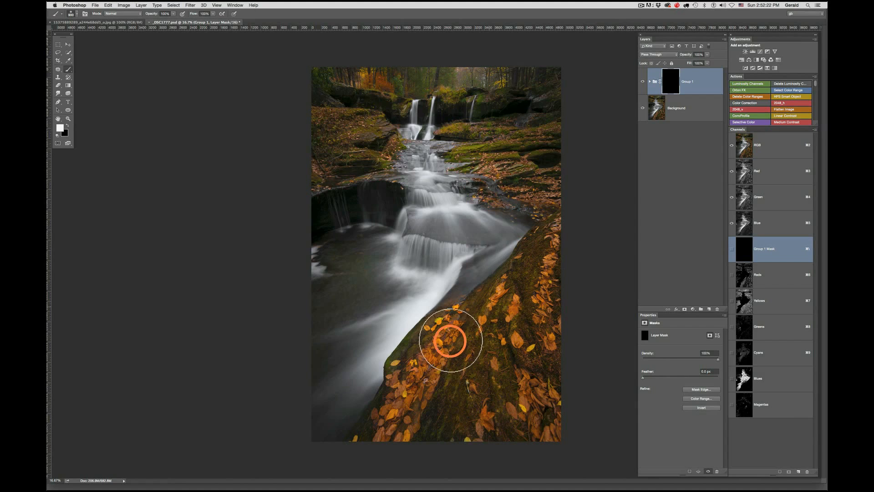
pyautogui.moveTo(409, 408); pyautogui.dragTo(450, 420)
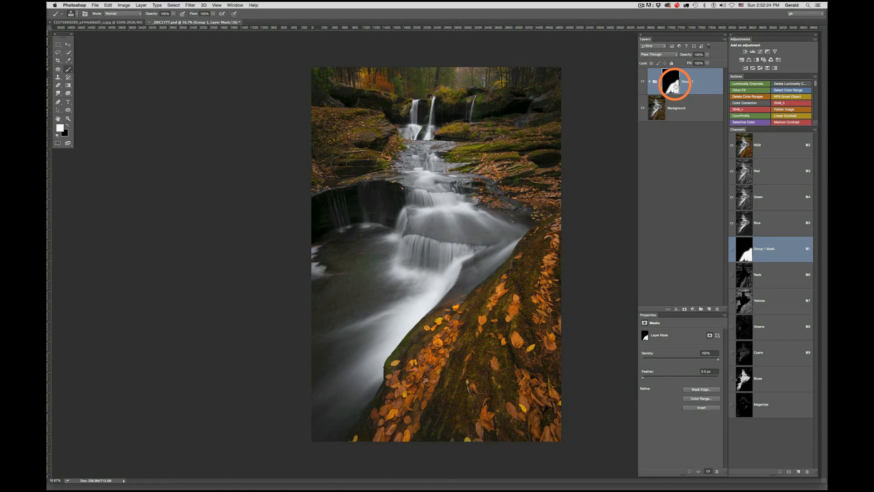
pyautogui.click(650, 82)
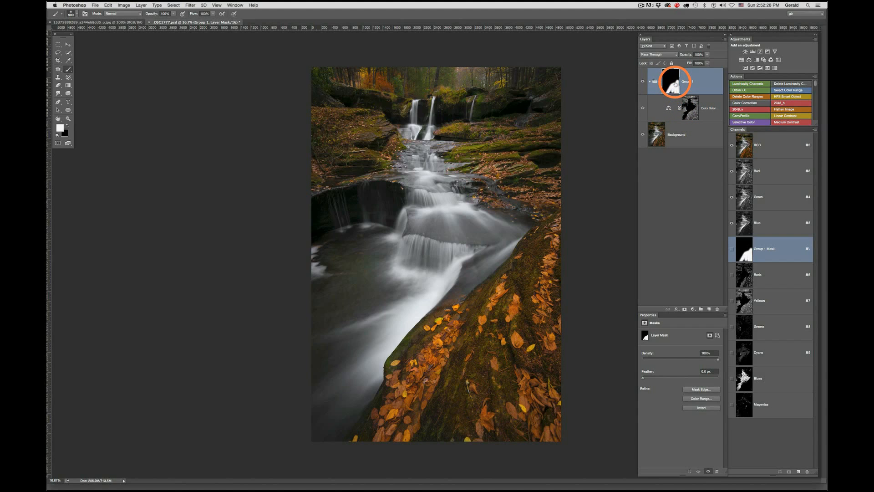
pyautogui.click(650, 82)
pyautogui.click(667, 83)
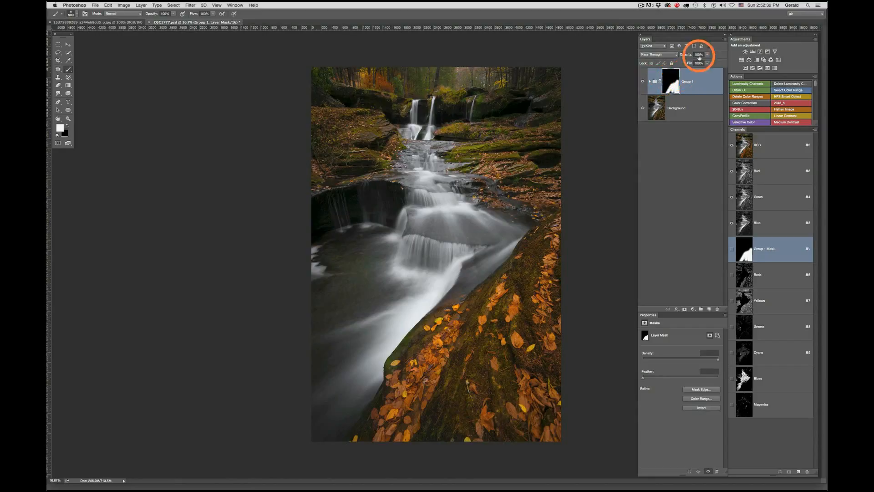
pyautogui.click(709, 55)
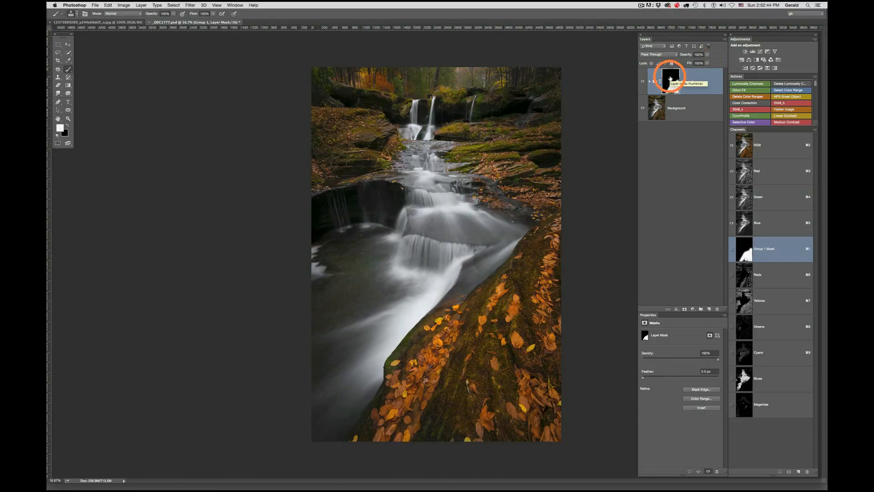
# Step: Fill the group's mask with white, paint black over the pool and 40% black across the upper background, and view the mask alone
pyautogui.hotkey('alt', 'BackSpace')
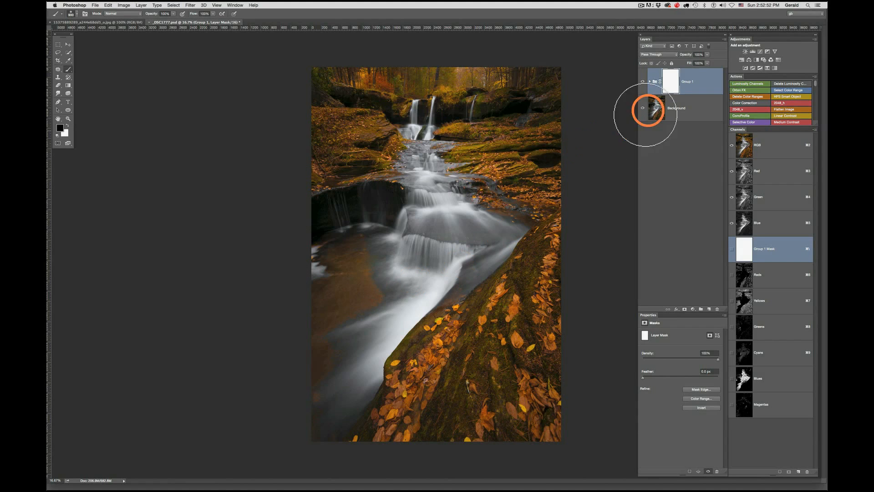
pyautogui.moveTo(358, 286)
pyautogui.mouseDown()
pyautogui.moveTo(333, 312)
pyautogui.moveTo(341, 325)
pyautogui.moveTo(384, 300)
pyautogui.moveTo(362, 281)
pyautogui.moveTo(325, 284)
pyautogui.moveTo(323, 262)
pyautogui.moveTo(334, 252)
pyautogui.moveTo(301, 271)
pyautogui.moveTo(303, 259)
pyautogui.moveTo(345, 292)
pyautogui.moveTo(376, 271)
pyautogui.moveTo(336, 329)
pyautogui.moveTo(321, 388)
pyautogui.moveTo(296, 416)
pyautogui.moveTo(306, 390)
pyautogui.moveTo(295, 469)
pyautogui.moveTo(305, 344)
pyautogui.moveTo(349, 315)
pyautogui.moveTo(359, 242)
pyautogui.moveTo(294, 251)
pyautogui.moveTo(361, 218)
pyautogui.moveTo(372, 180)
pyautogui.moveTo(359, 195)
pyautogui.moveTo(376, 179)
pyautogui.moveTo(363, 182)
pyautogui.moveTo(376, 225)
pyautogui.moveTo(354, 276)
pyautogui.moveTo(386, 289)
pyautogui.moveTo(352, 376)
pyautogui.moveTo(375, 187)
pyautogui.moveTo(344, 169)
pyautogui.moveTo(370, 181)
pyautogui.moveTo(365, 214)
pyautogui.moveTo(381, 214)
pyautogui.moveTo(353, 209)
pyautogui.moveTo(375, 209)
pyautogui.moveTo(395, 170)
pyautogui.moveTo(390, 154)
pyautogui.moveTo(303, 157)
pyautogui.moveTo(399, 131)
pyautogui.moveTo(324, 129)
pyautogui.moveTo(541, 135)
pyautogui.moveTo(449, 119)
pyautogui.moveTo(545, 113)
pyautogui.moveTo(387, 91)
pyautogui.moveTo(512, 102)
pyautogui.moveTo(515, 89)
pyautogui.moveTo(501, 169)
pyautogui.moveTo(421, 369)
pyautogui.moveTo(500, 447)
pyautogui.moveTo(501, 341)
pyautogui.moveTo(436, 376)
pyautogui.moveTo(474, 238)
pyautogui.moveTo(549, 181)
pyautogui.moveTo(533, 113)
pyautogui.moveTo(365, 87)
pyautogui.moveTo(385, 94)
pyautogui.moveTo(305, 89)
pyautogui.moveTo(322, 117)
pyautogui.moveTo(515, 125)
pyautogui.moveTo(656, 203)
pyautogui.moveTo(651, 82)
pyautogui.mouseUp()
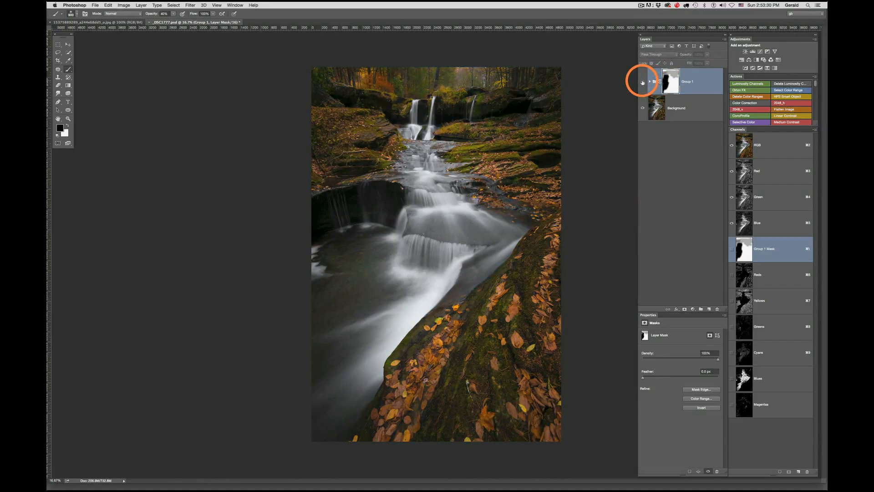
pyautogui.keyDown('alt'); pyautogui.click(673, 84); pyautogui.keyUp('alt')
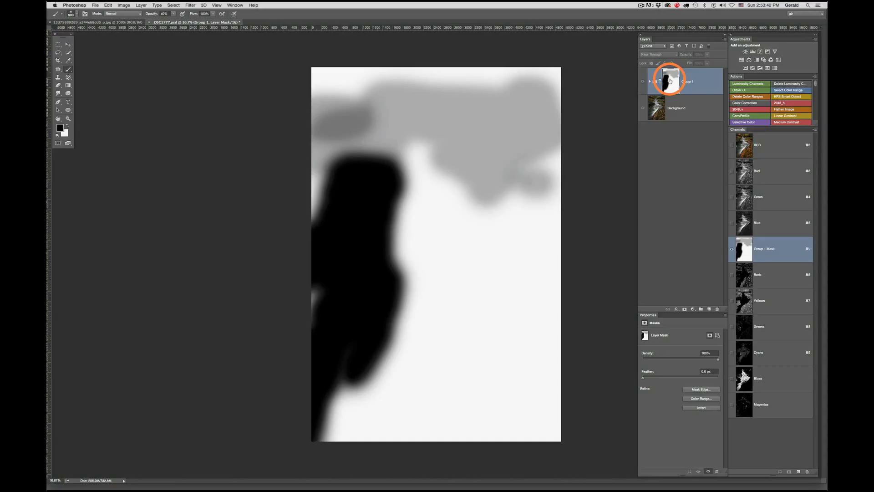
# Step: Fill the group's mask with black and expand the group
pyautogui.hotkey('alt', 'BackSpace')
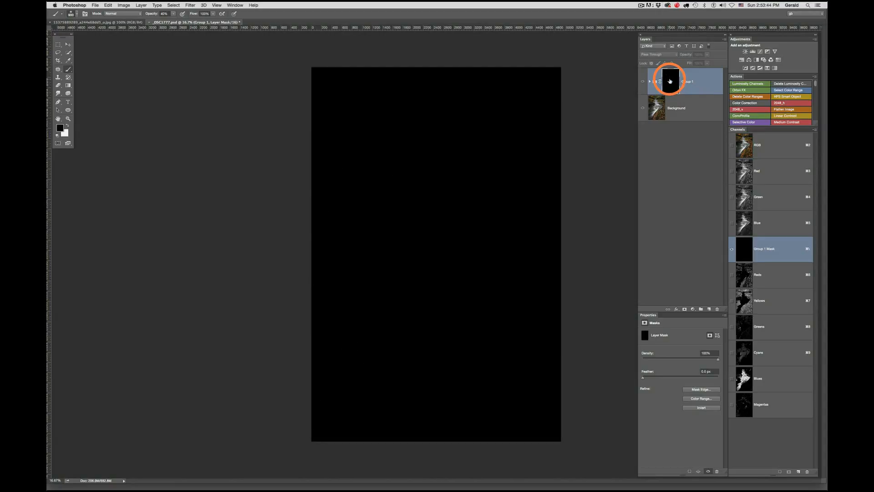
pyautogui.click(648, 85)
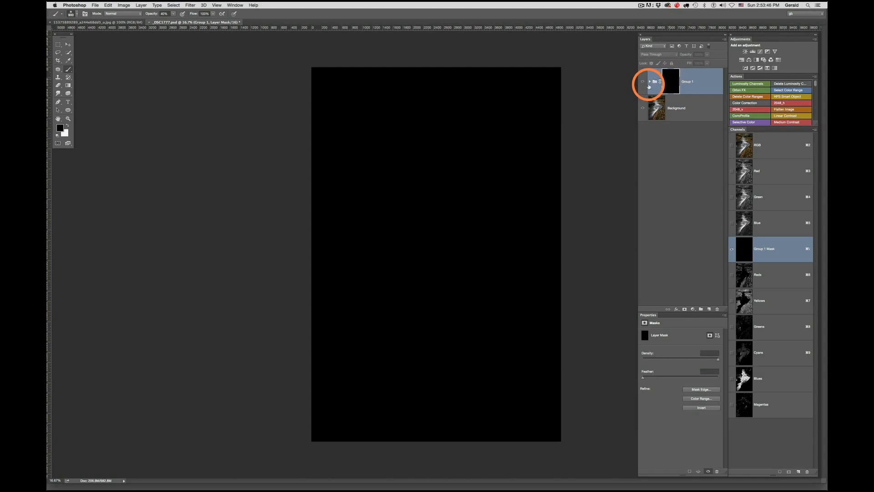
pyautogui.click(651, 81)
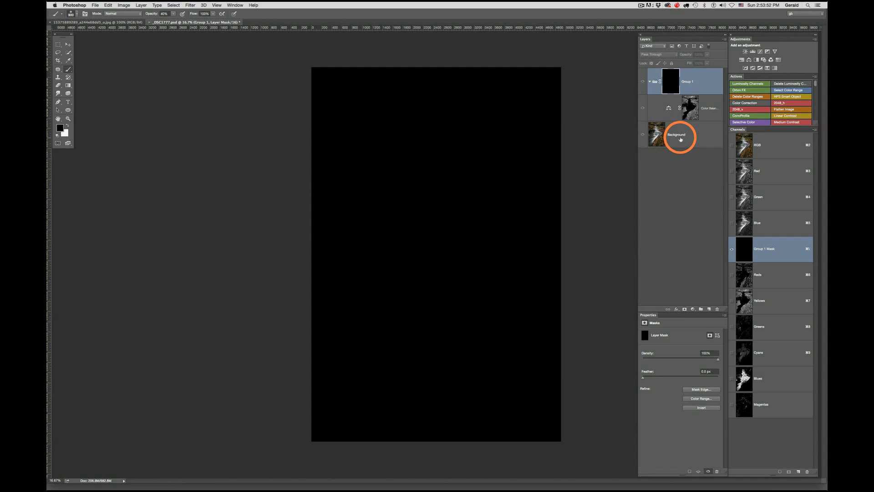
# Step: Return to the full image and paint white at 100% opacity on the group's mask over the leaf-covered foreground rock
pyautogui.click(679, 136)
pyautogui.click(676, 82)
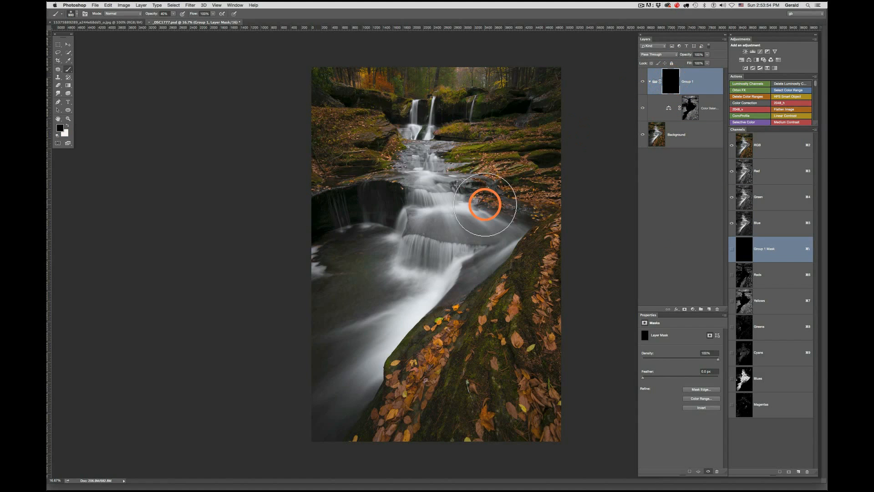
pyautogui.press('x')
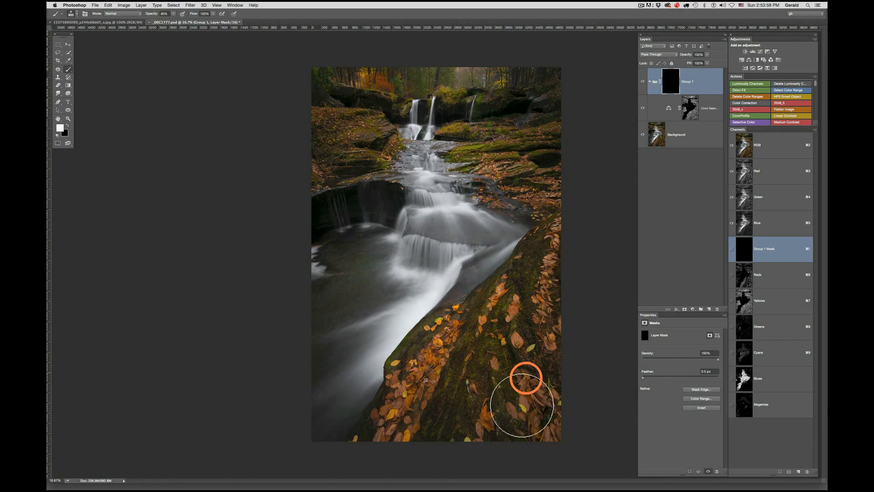
pyautogui.press('0')
pyautogui.moveTo(544, 365)
pyautogui.mouseDown()
pyautogui.moveTo(531, 293)
pyautogui.moveTo(512, 357)
pyautogui.moveTo(424, 385)
pyautogui.mouseUp()
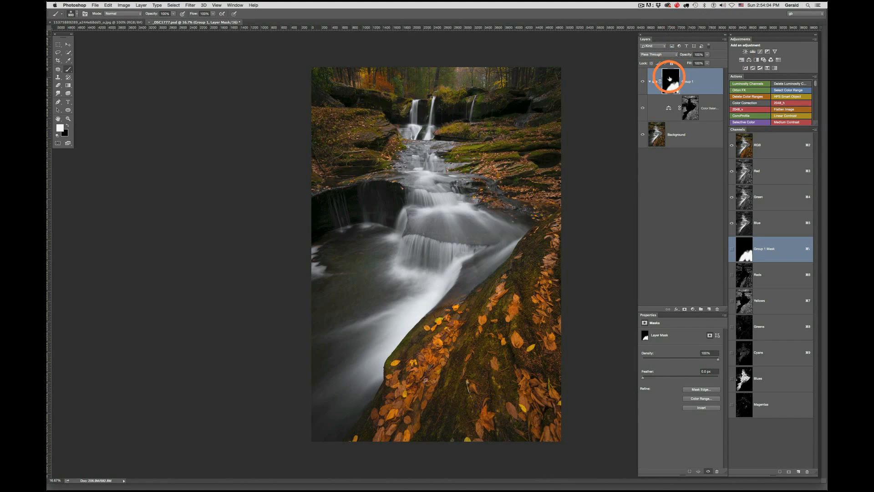
# Step: View the Color Balance and group masks alone, and paint white into the gaps along the lower edge of the group's mask
pyautogui.click(692, 109)
pyautogui.keyDown('alt'); pyautogui.click(691, 109); pyautogui.keyUp('alt')
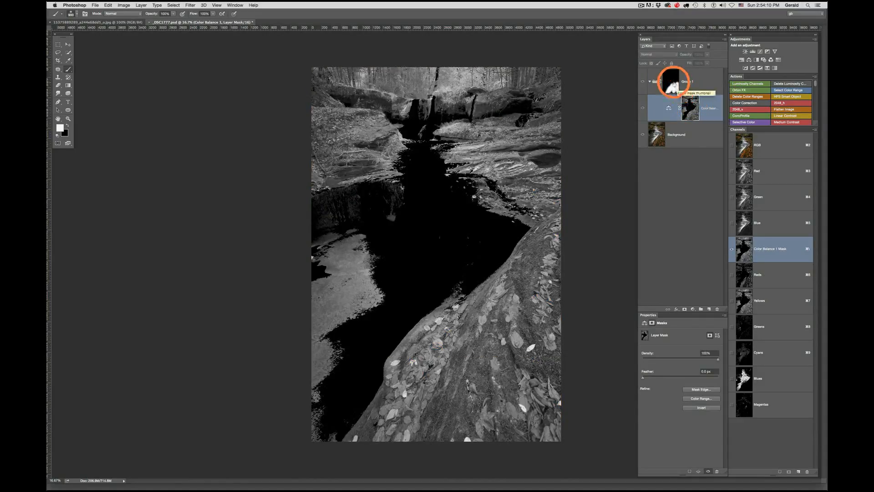
pyautogui.keyDown('alt'); pyautogui.click(671, 81); pyautogui.keyUp('alt')
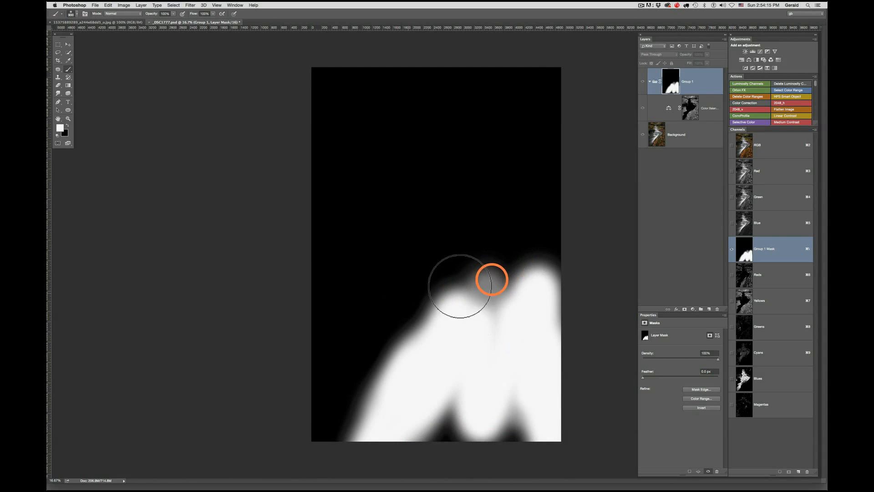
pyautogui.moveTo(451, 422)
pyautogui.mouseDown()
pyautogui.moveTo(483, 418)
pyautogui.moveTo(520, 432)
pyautogui.mouseUp()
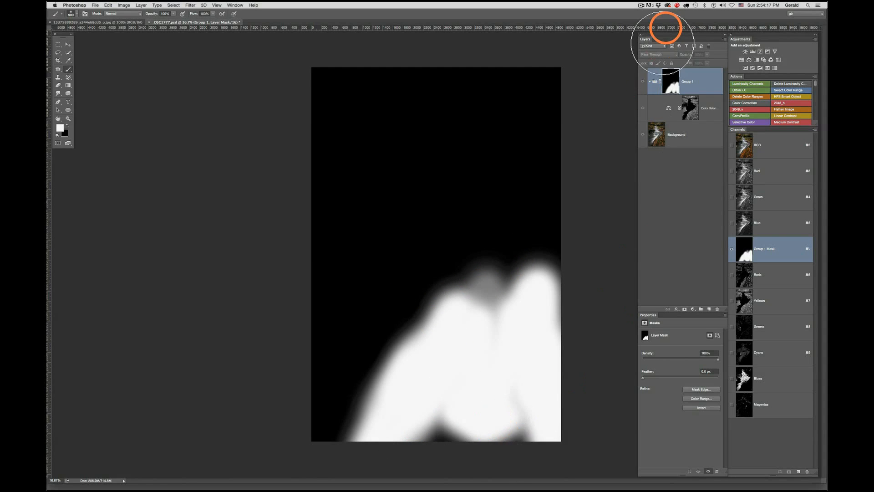
pyautogui.click(694, 109)
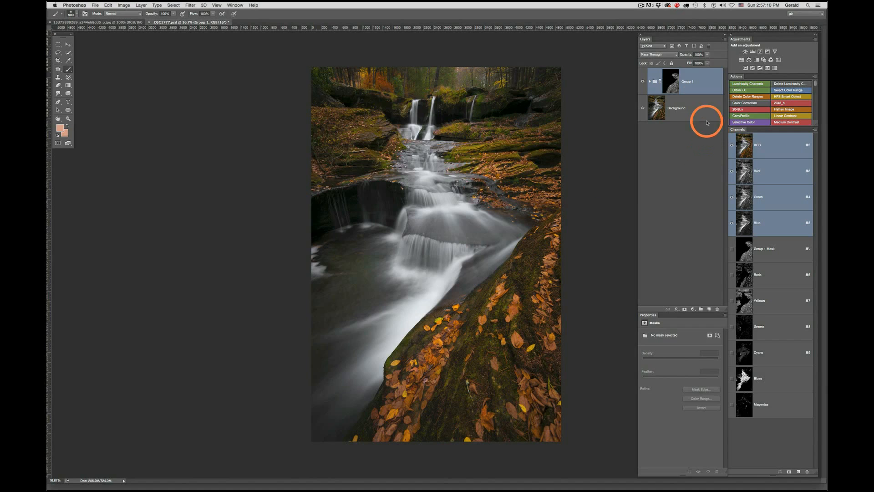
# Step: Add a Levels adjustment layer masked by a selection from the Yellows channel, and hide that channel's overlay
pyautogui.click(761, 307)
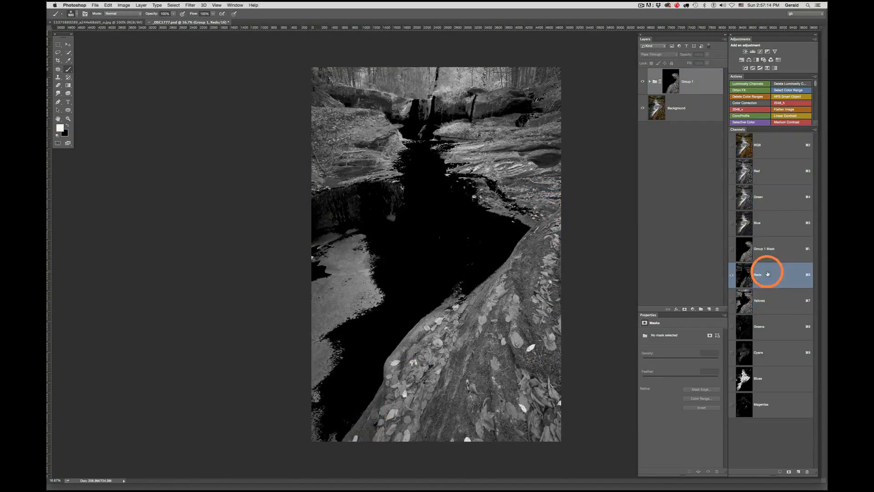
pyautogui.click(770, 304)
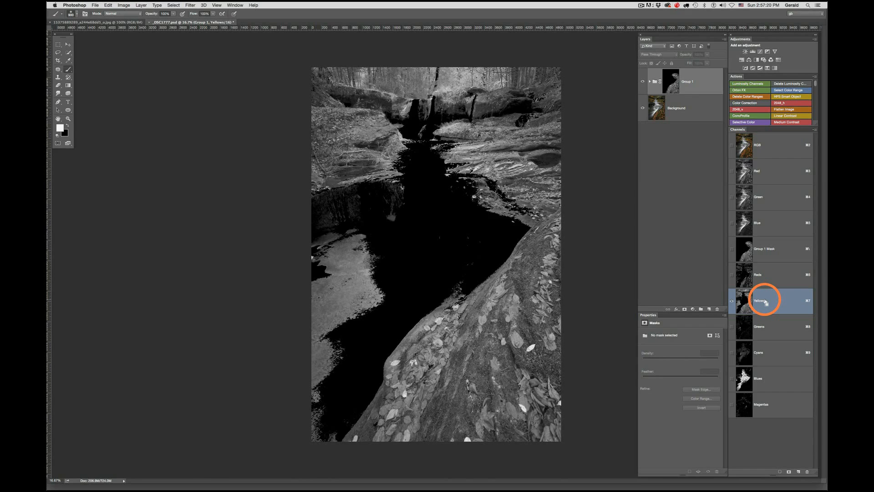
pyautogui.keyDown('super'); pyautogui.click(768, 301); pyautogui.keyUp('super')
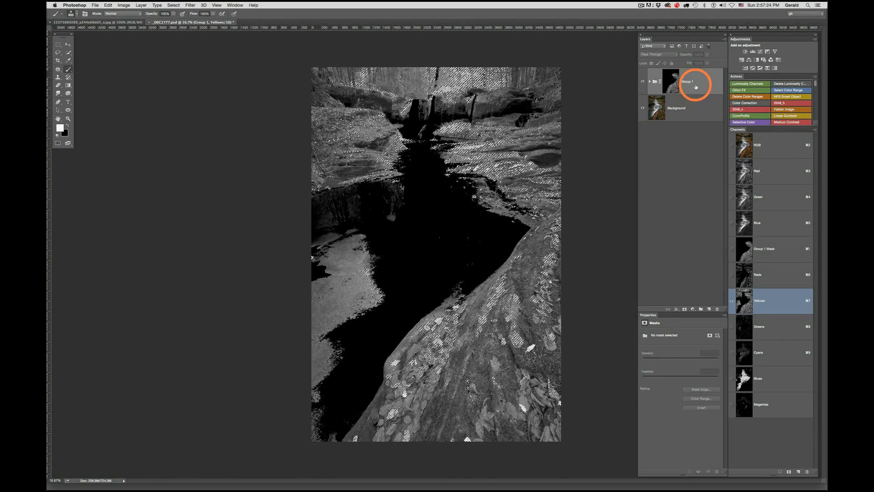
pyautogui.click(753, 51)
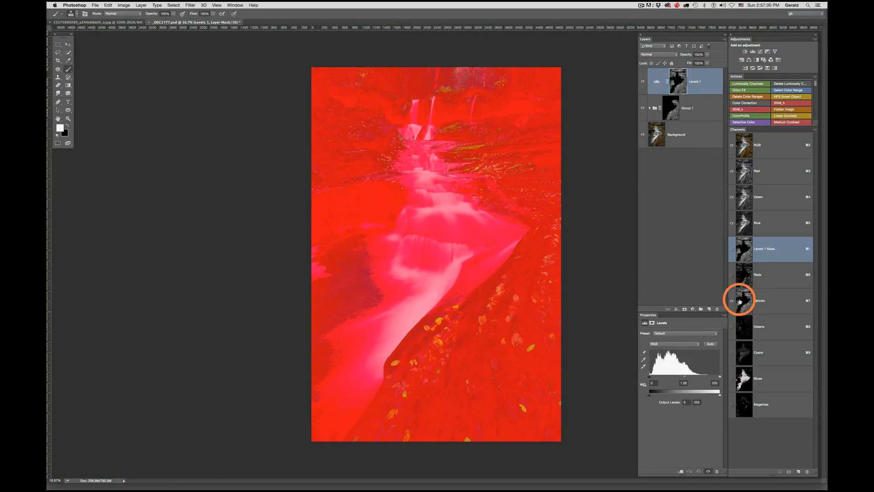
pyautogui.click(733, 300)
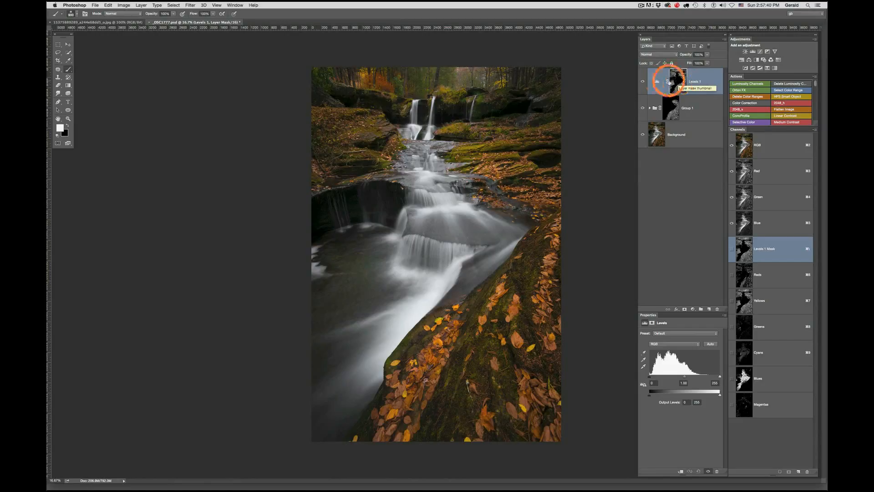
# Step: Try brightening the image with the Levels input sliders and return the midtone input to 1.00
pyautogui.click(658, 83)
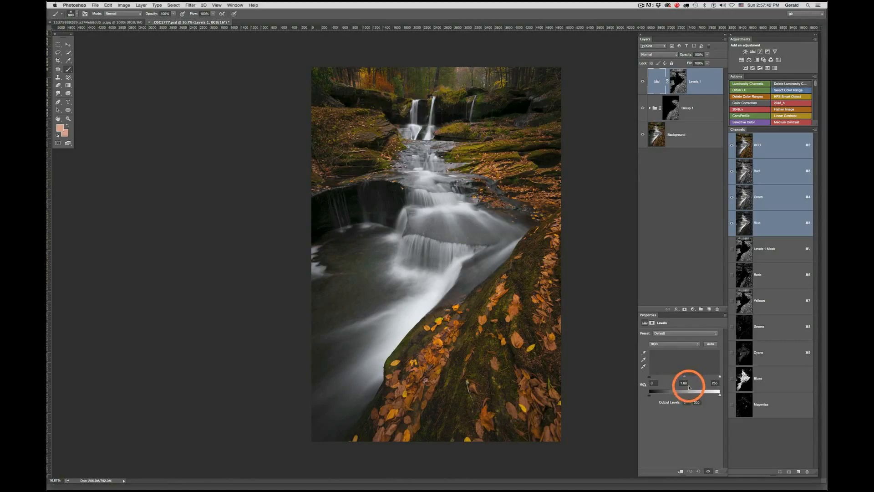
pyautogui.moveTo(720, 377); pyautogui.dragTo(738, 376)
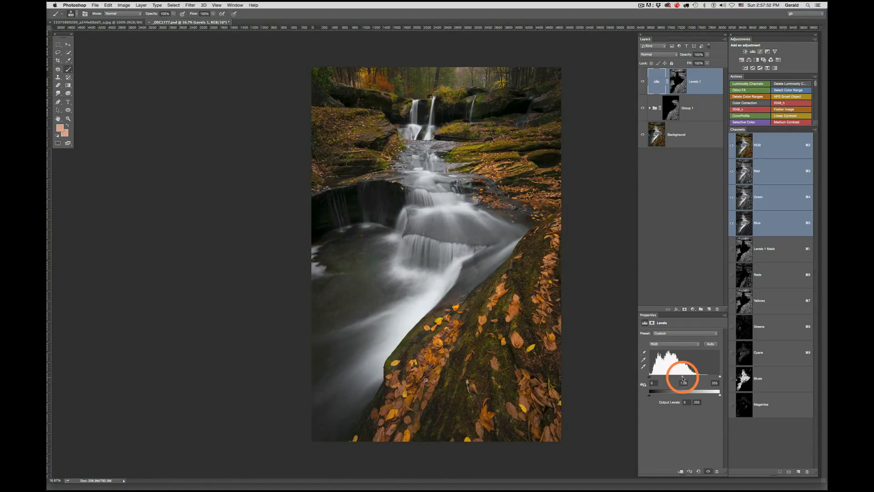
pyautogui.click(684, 383)
pyautogui.write('1')
# Step: Set the Levels layer's blending mode to Screen
pyautogui.click(702, 77)
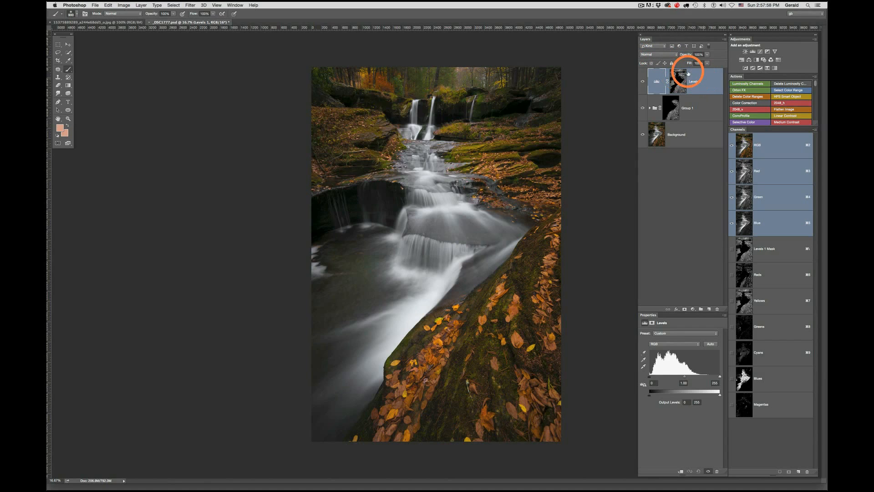
pyautogui.click(656, 55)
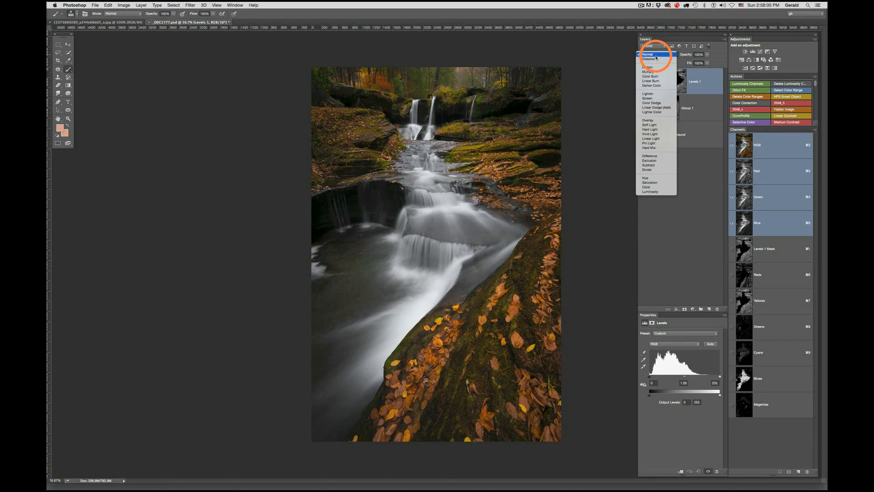
pyautogui.click(656, 99)
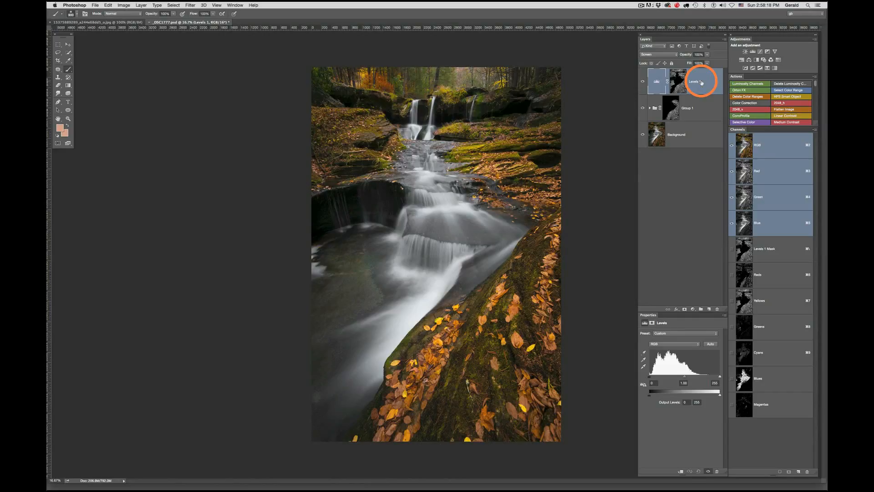
# Step: Put the Levels layer in a new group and give the group a black layer mask
pyautogui.press('super+g')
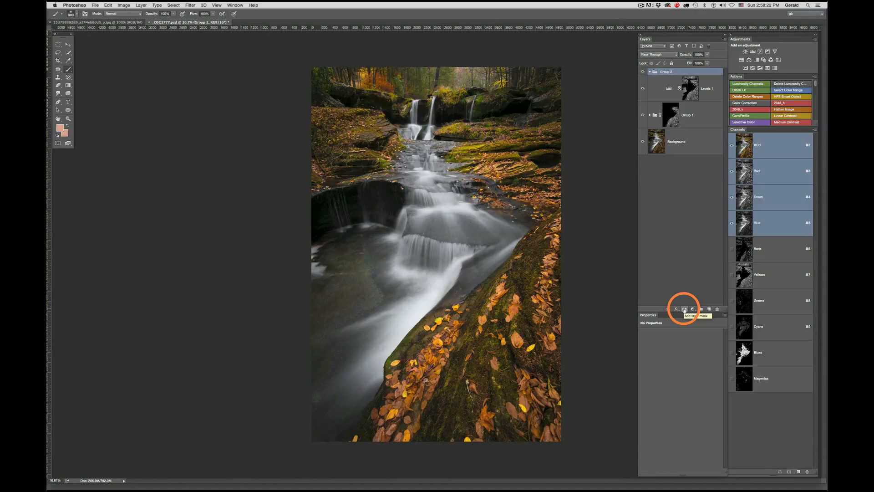
pyautogui.keyDown('alt'); pyautogui.click(684, 309); pyautogui.keyUp('alt')
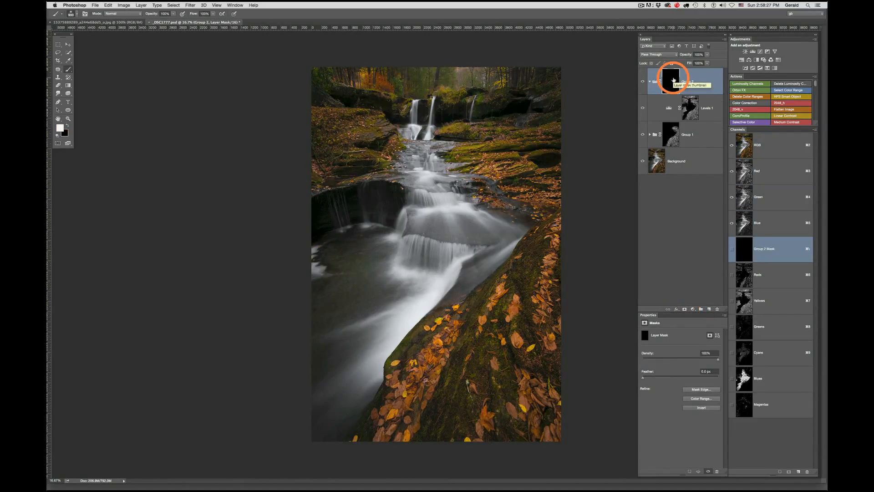
pyautogui.click(696, 110)
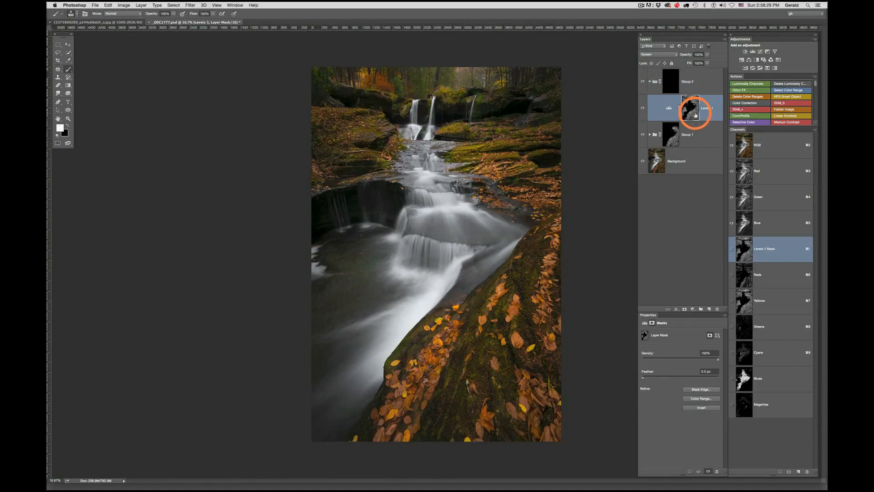
# Step: Paint white at 40% opacity on the new group's mask over the leafy ledges on both sides of the upper falls, and compare the group's effect
pyautogui.click(673, 81)
pyautogui.press('x')
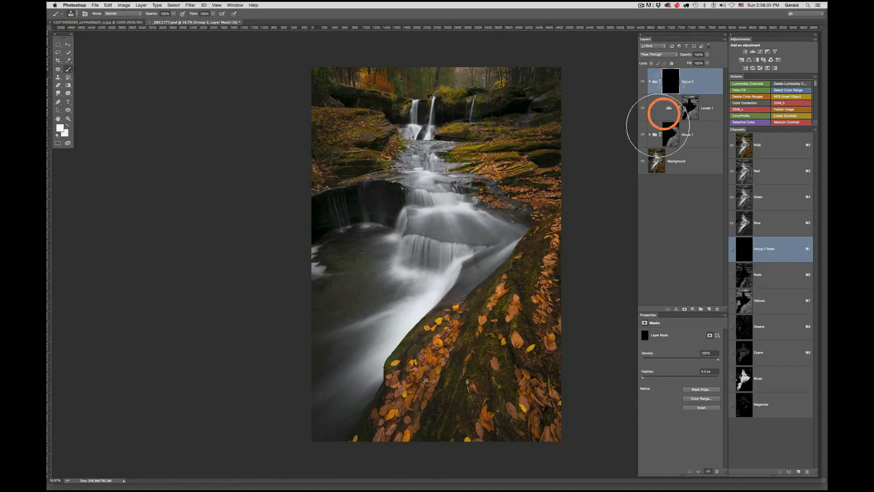
pyautogui.press('x')
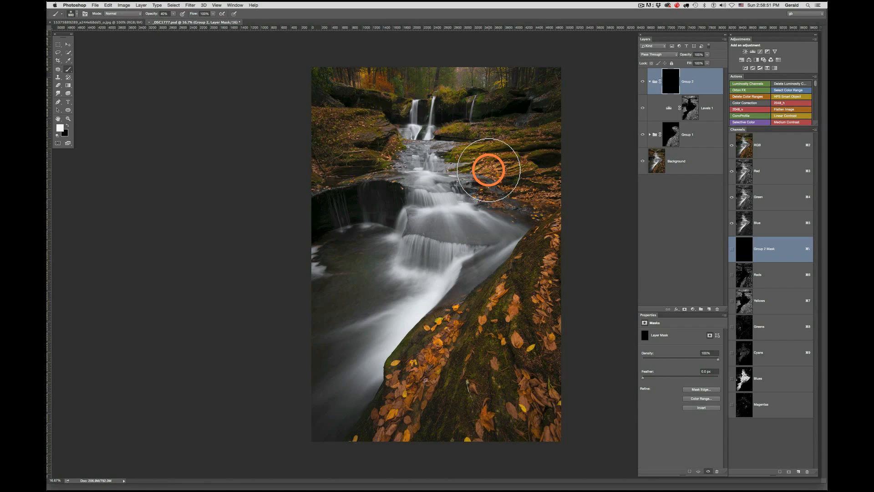
pyautogui.moveTo(489, 170)
pyautogui.mouseDown()
pyautogui.moveTo(532, 172)
pyautogui.moveTo(461, 152)
pyautogui.moveTo(549, 142)
pyautogui.mouseUp()
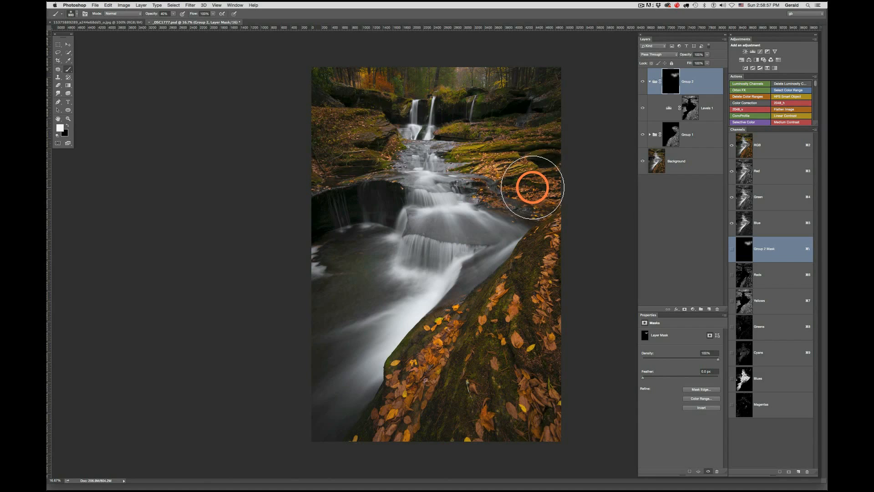
pyautogui.moveTo(360, 139)
pyautogui.mouseDown()
pyautogui.moveTo(319, 132)
pyautogui.moveTo(348, 126)
pyautogui.moveTo(324, 133)
pyautogui.moveTo(355, 144)
pyautogui.moveTo(325, 158)
pyautogui.moveTo(358, 156)
pyautogui.moveTo(323, 163)
pyautogui.moveTo(366, 120)
pyautogui.moveTo(326, 122)
pyautogui.moveTo(374, 125)
pyautogui.mouseUp()
pyautogui.moveTo(509, 127)
pyautogui.mouseDown()
pyautogui.moveTo(548, 139)
pyautogui.moveTo(509, 137)
pyautogui.moveTo(559, 134)
pyautogui.mouseUp()
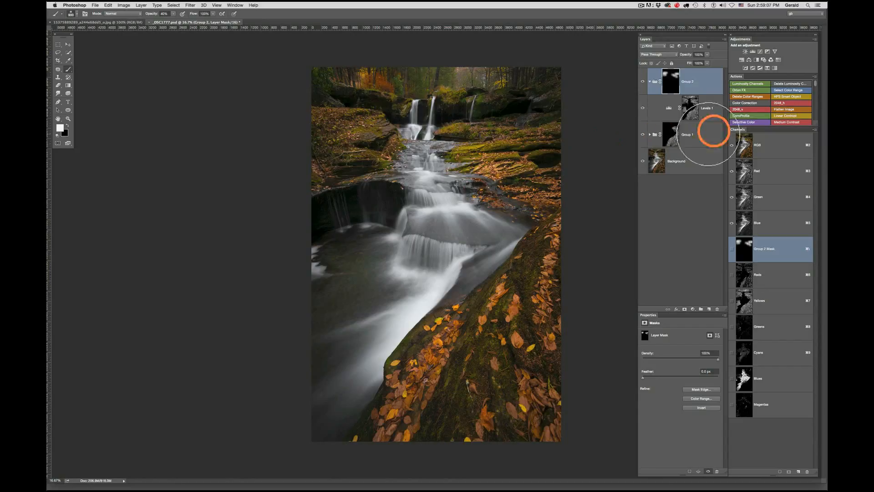
pyautogui.click(643, 82)
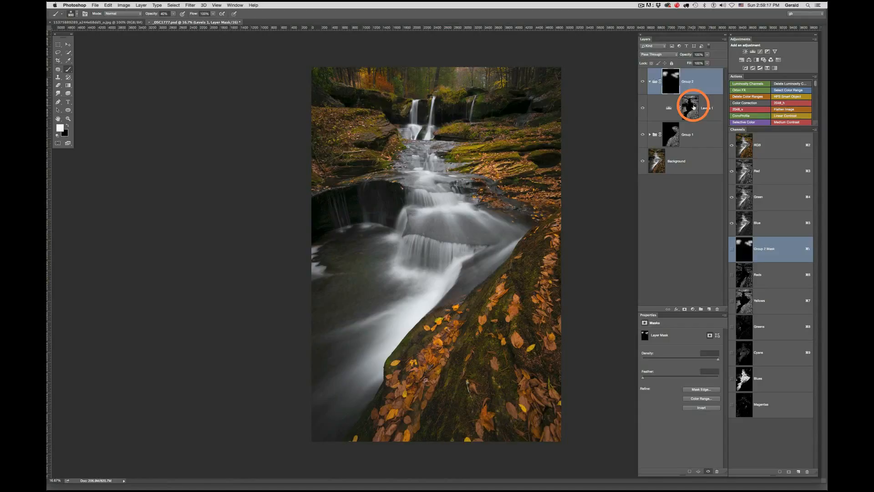
pyautogui.click(694, 107)
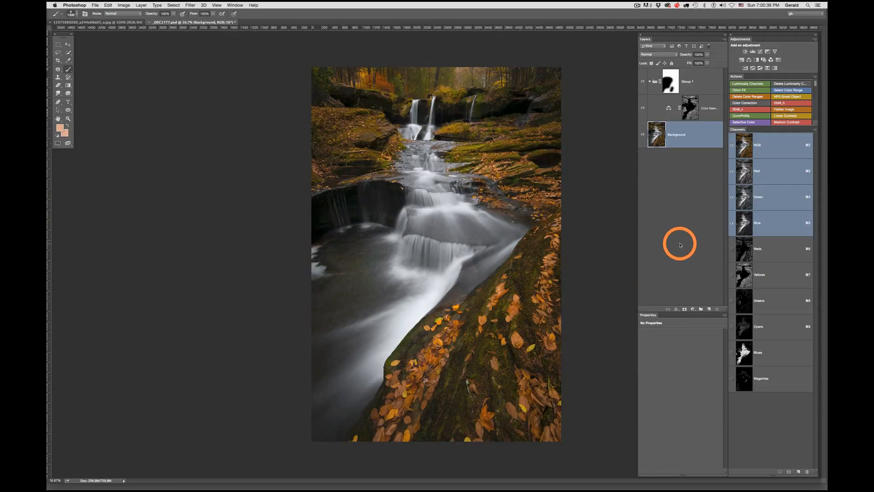
# Step: Examine the Yellows channel and the Color Balance layer's mask alone, and display the Color Balance settings
pyautogui.click(767, 274)
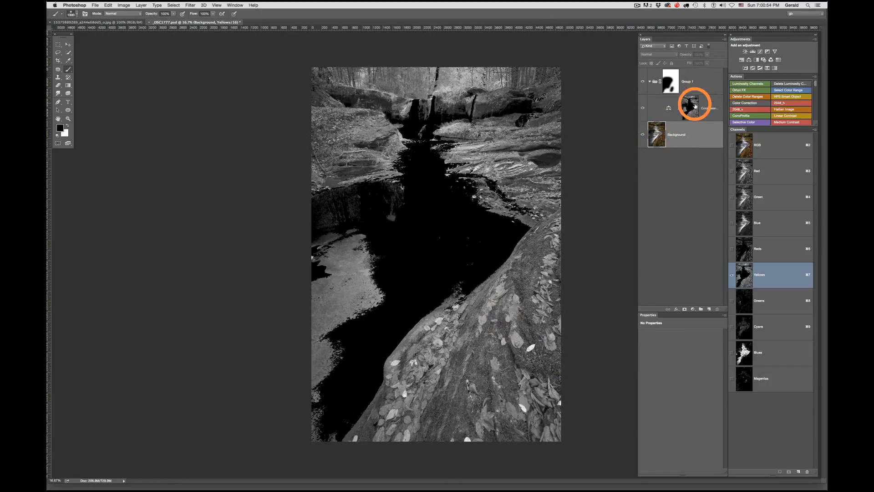
pyautogui.click(691, 106)
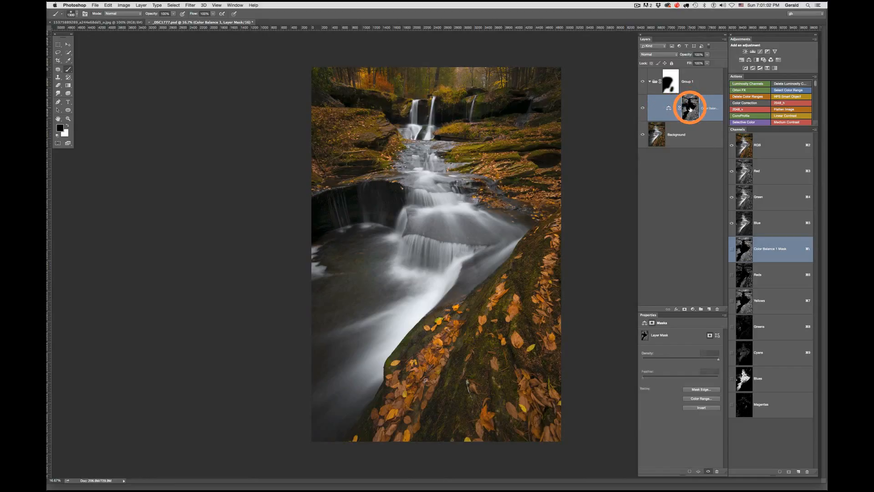
pyautogui.keyDown('alt'); pyautogui.click(691, 108); pyautogui.keyUp('alt')
pyautogui.click(668, 109)
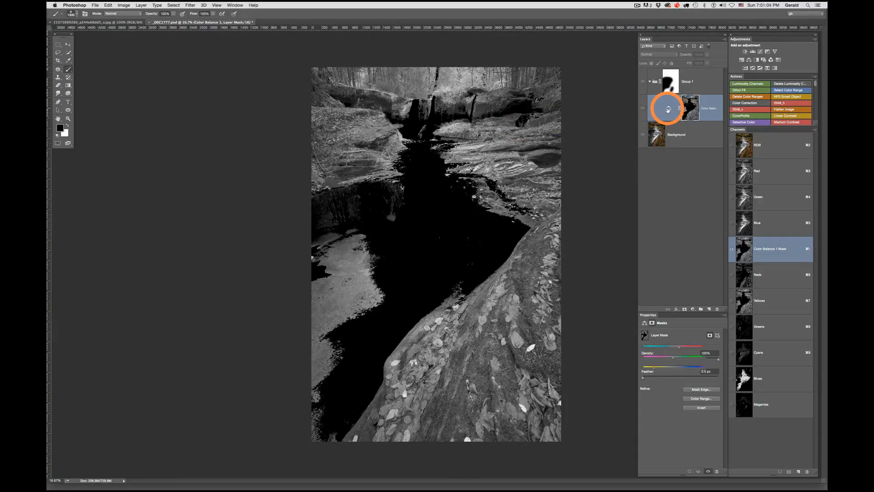
pyautogui.click(668, 109)
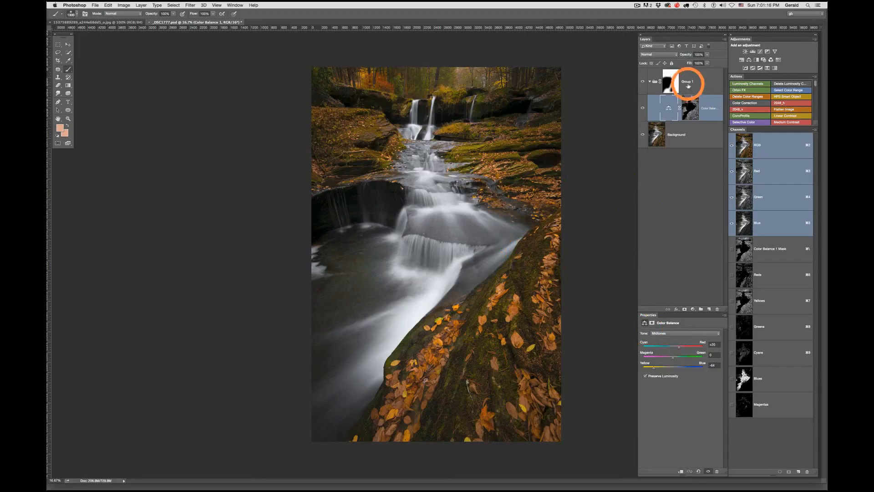
# Step: Feather the Color Balance layer's mask until its leaf and rock detail is strongly blurred, and return to the full image with that mask selected
pyautogui.keyDown('alt'); pyautogui.click(692, 114); pyautogui.keyUp('alt')
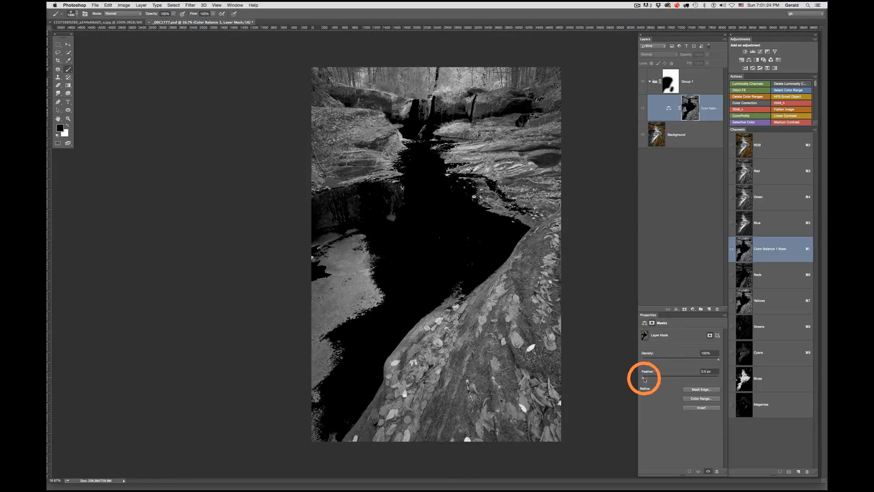
pyautogui.moveTo(644, 381); pyautogui.dragTo(682, 385)
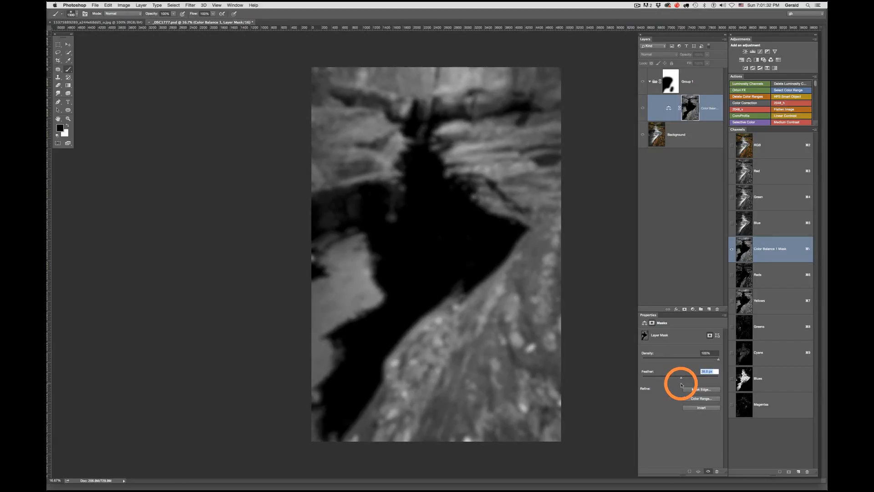
pyautogui.moveTo(682, 385)
pyautogui.mouseDown()
pyautogui.moveTo(644, 383)
pyautogui.moveTo(690, 390)
pyautogui.mouseUp()
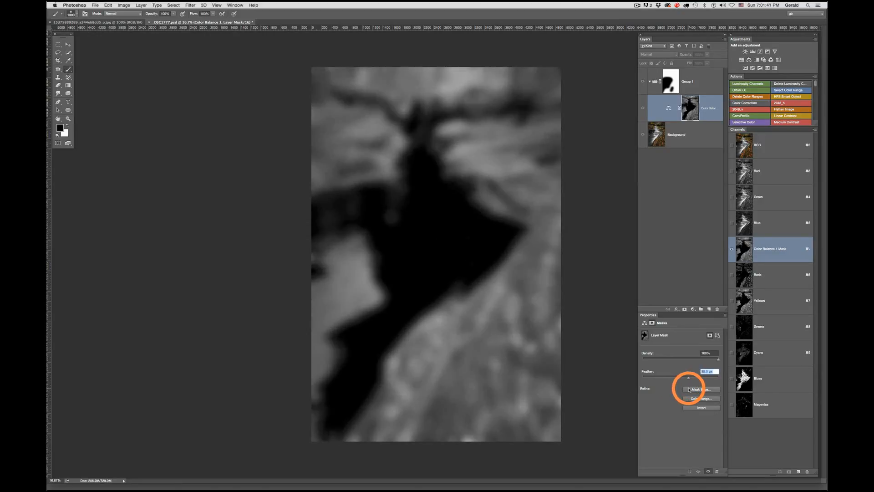
pyautogui.click(660, 140)
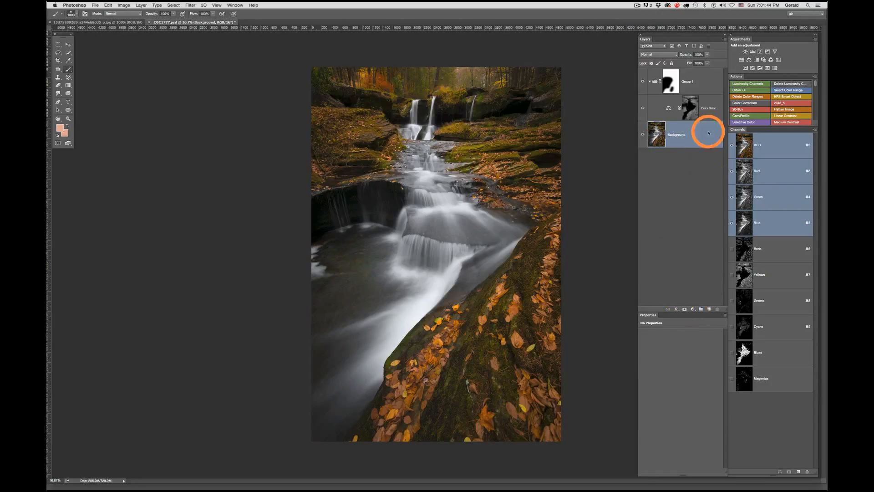
pyautogui.click(691, 108)
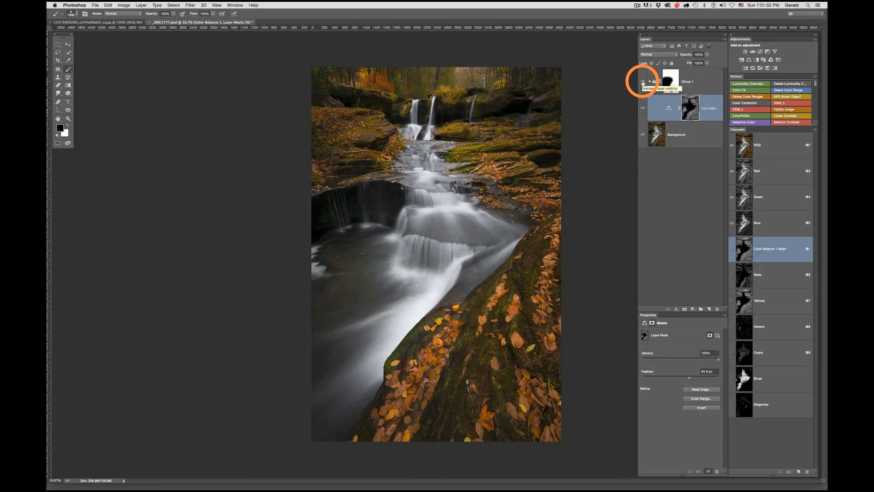
# Step: Compare the Color Balance effect with and without its group, and increase the feather of the Color Balance layer's mask
pyautogui.click(643, 82)
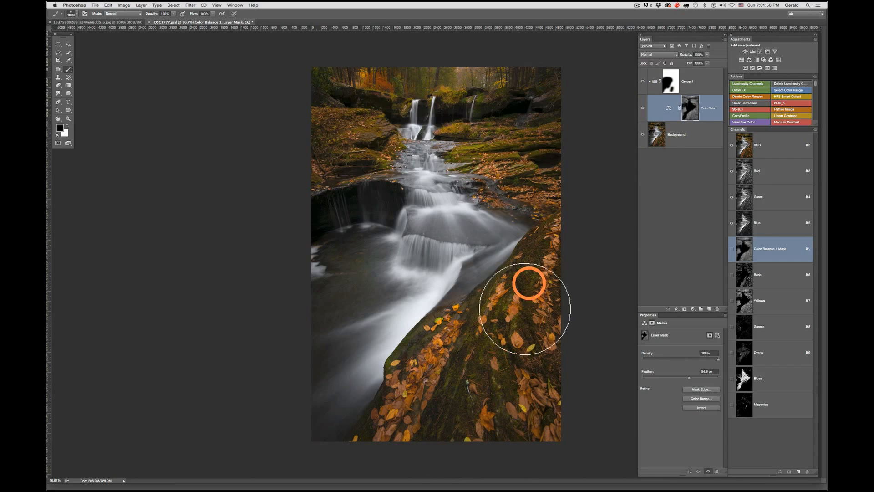
pyautogui.moveTo(697, 105); pyautogui.dragTo(692, 108)
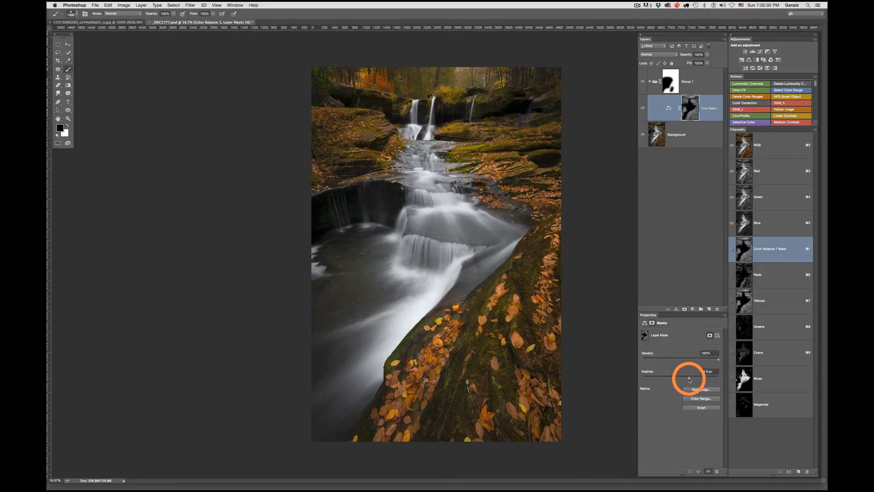
pyautogui.moveTo(689, 379)
pyautogui.mouseDown()
pyautogui.moveTo(697, 380)
pyautogui.moveTo(660, 382)
pyautogui.moveTo(708, 386)
pyautogui.mouseUp()
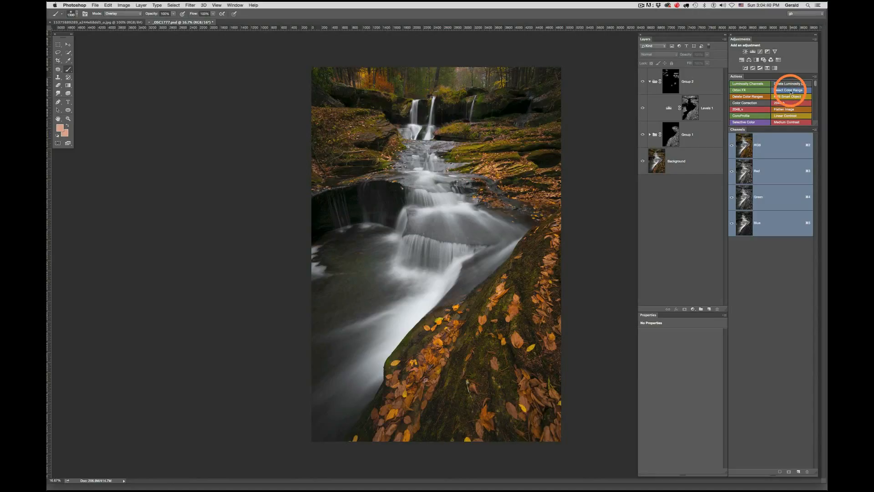
# Step: Run the Select Color Range action on the Background layer, reducing its Hue/Saturation saturation boost to below +100
pyautogui.click(701, 162)
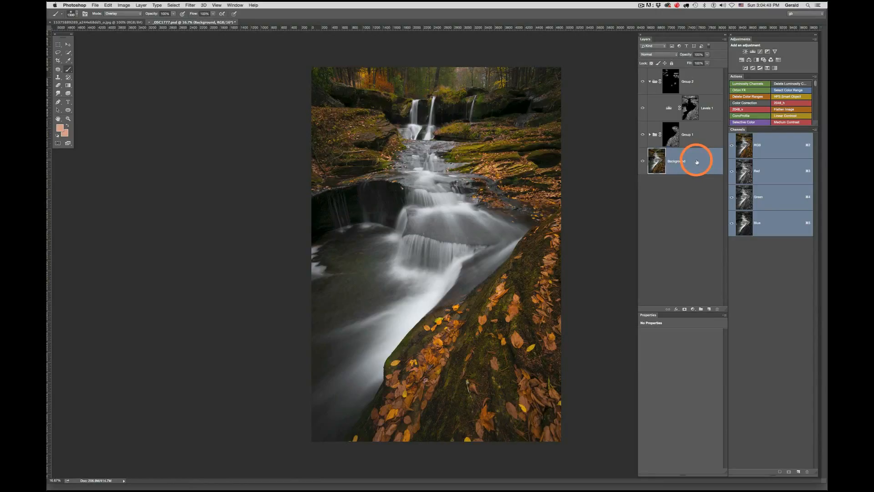
pyautogui.doubleClick(685, 163)
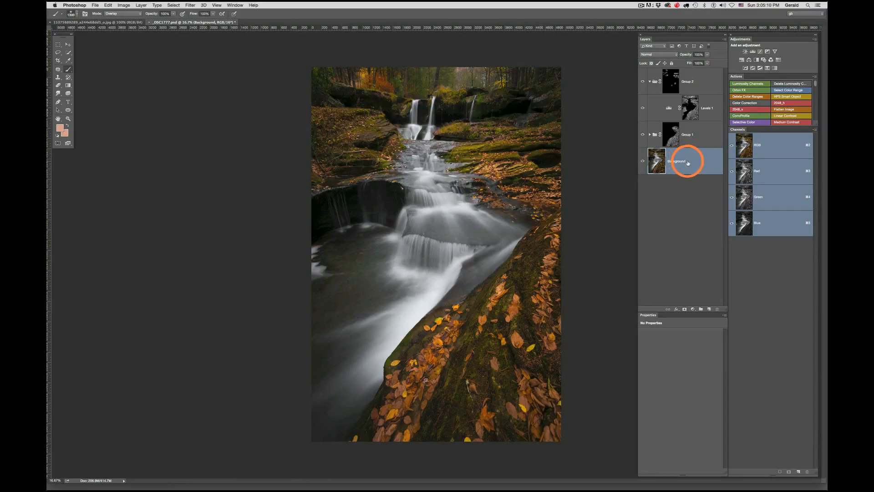
pyautogui.click(784, 91)
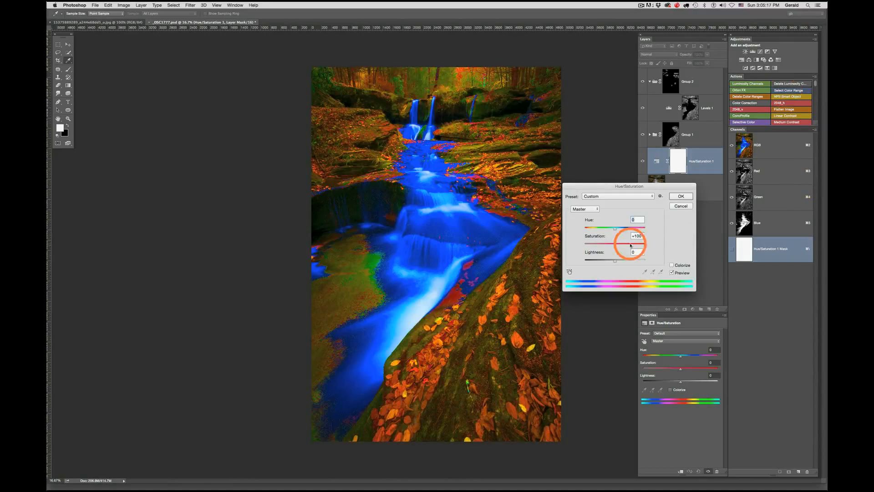
pyautogui.moveTo(624, 186); pyautogui.dragTo(630, 149)
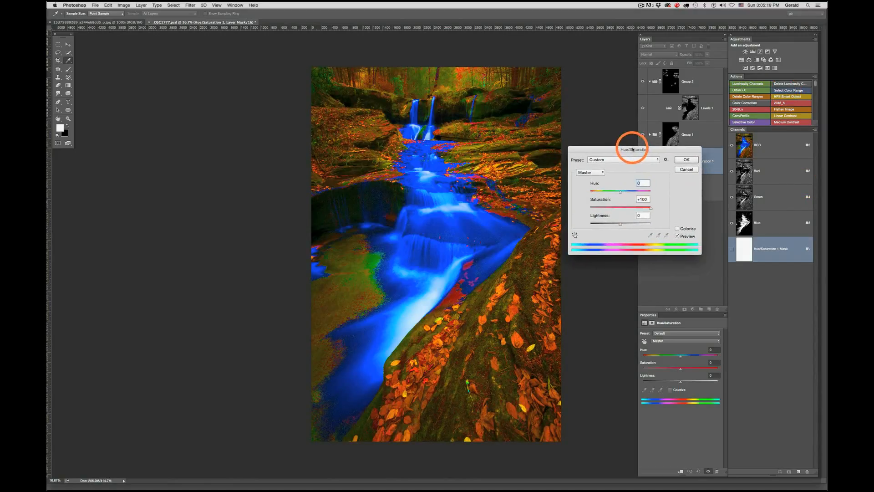
pyautogui.moveTo(650, 207)
pyautogui.mouseDown()
pyautogui.moveTo(619, 209)
pyautogui.moveTo(653, 211)
pyautogui.mouseUp()
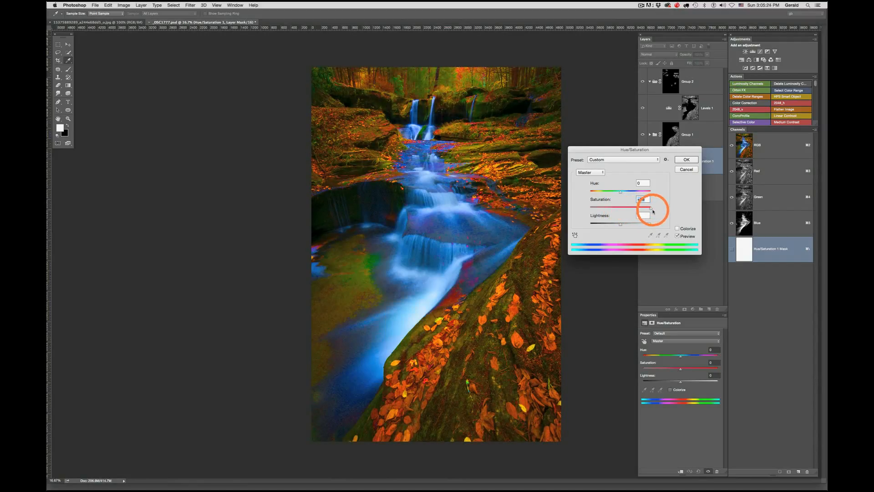
pyautogui.click(686, 159)
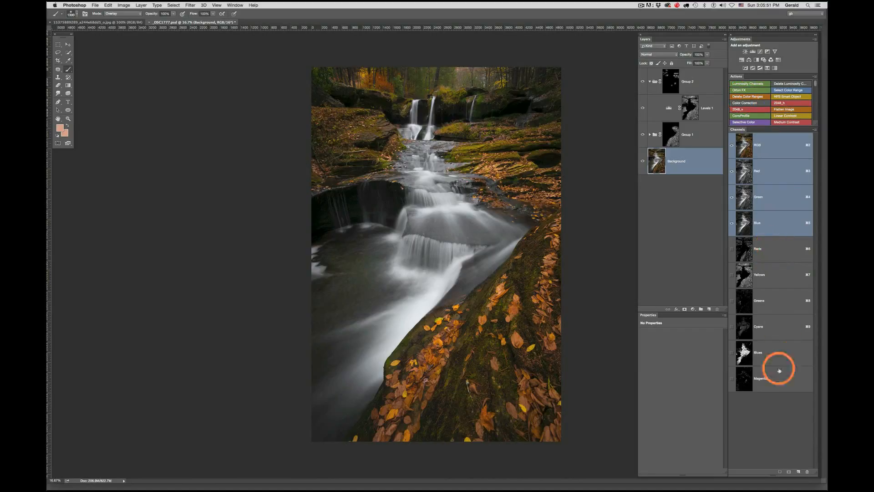
# Step: Examine the Reds and Yellows channels alone, and remove all color range channels with the Delete Color Ranges action
pyautogui.click(773, 251)
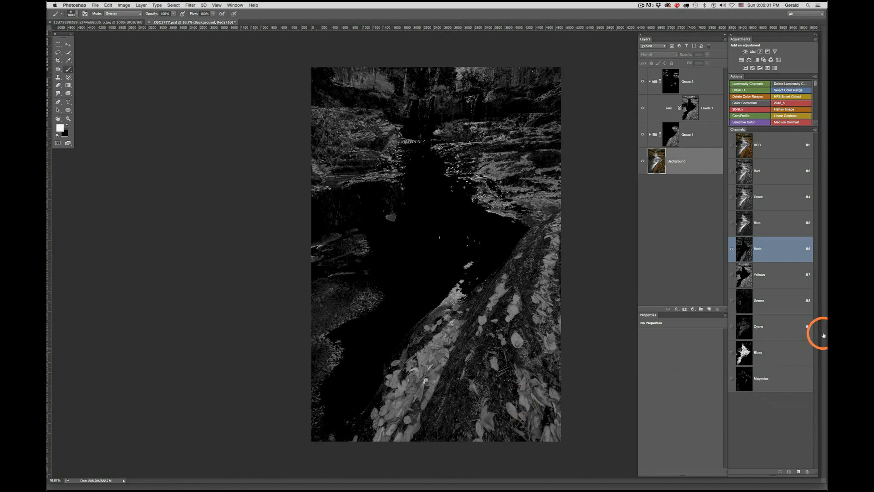
pyautogui.click(765, 275)
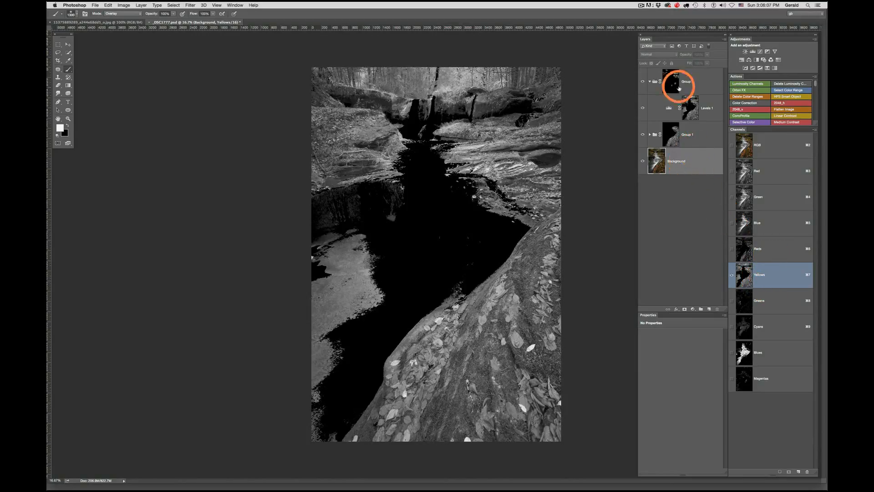
pyautogui.click(688, 145)
pyautogui.click(689, 162)
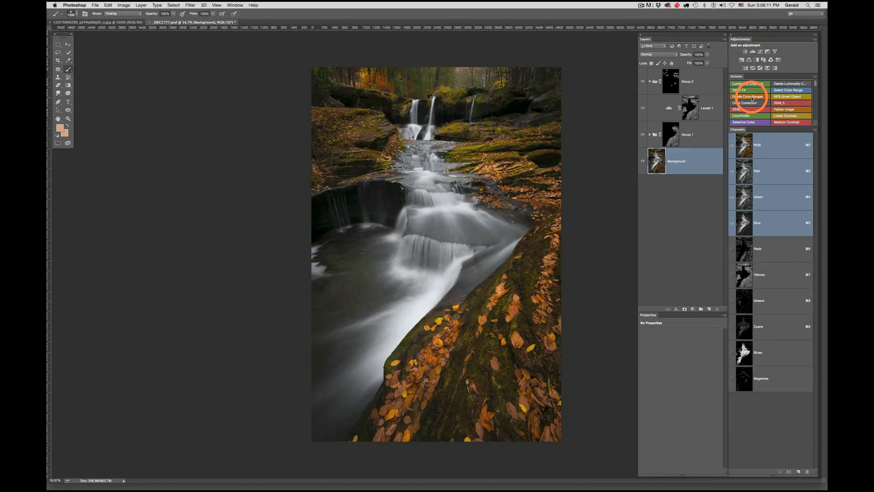
pyautogui.click(751, 97)
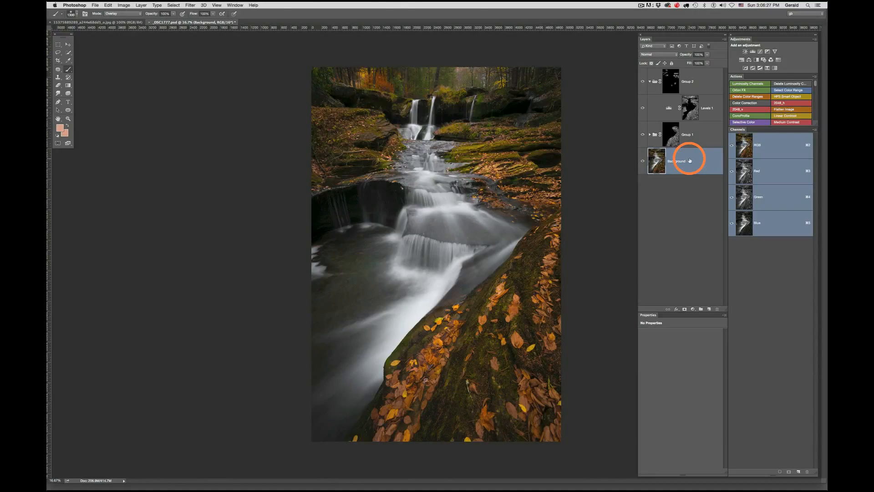
# Step: Select the out-of-gamut colours of the Background layer with Color Range set to Out of Gamut
pyautogui.click(170, 6)
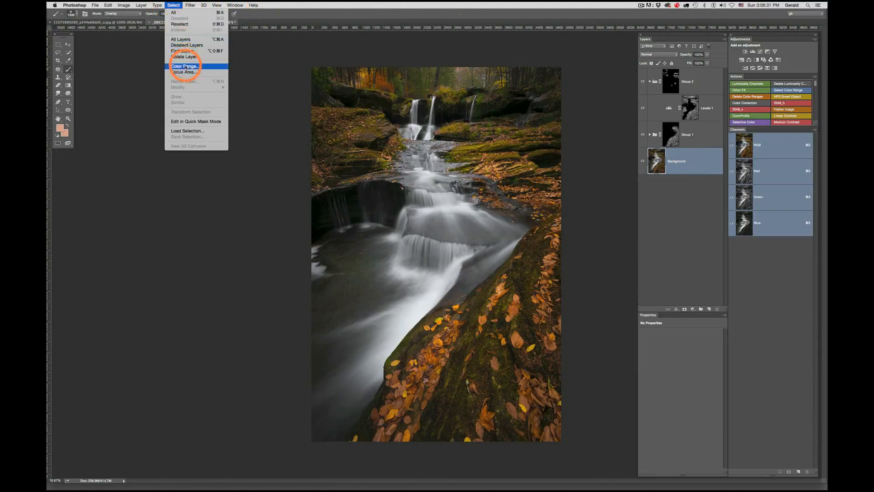
pyautogui.click(186, 67)
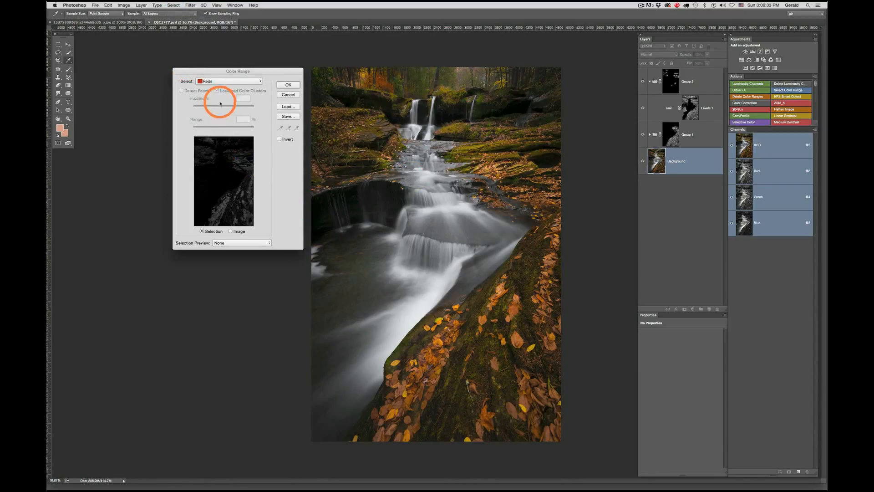
pyautogui.click(224, 81)
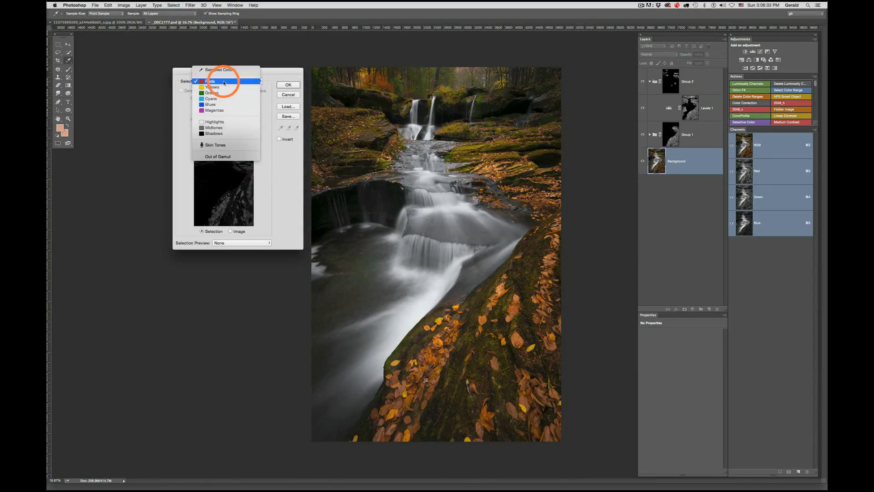
pyautogui.click(226, 157)
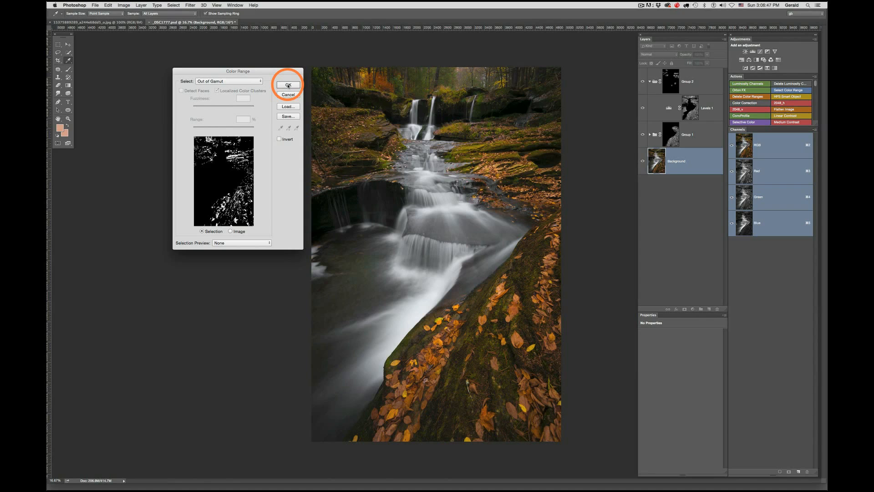
pyautogui.click(289, 85)
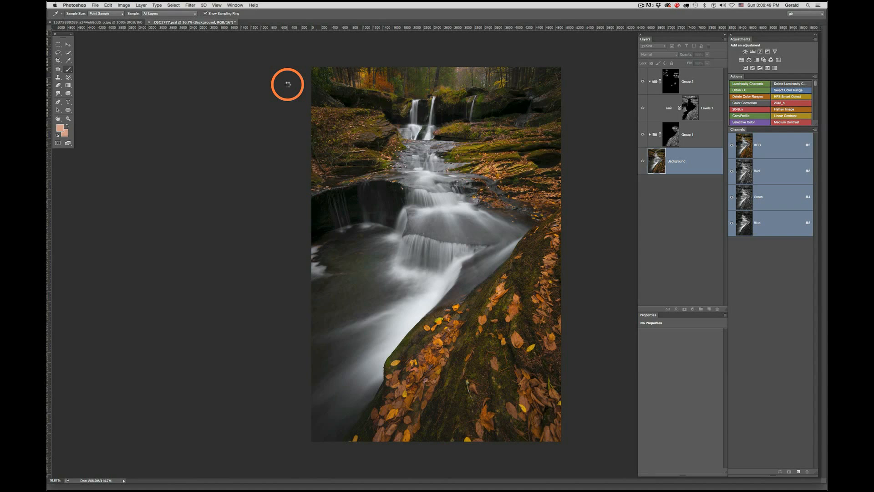
pyautogui.press('b')
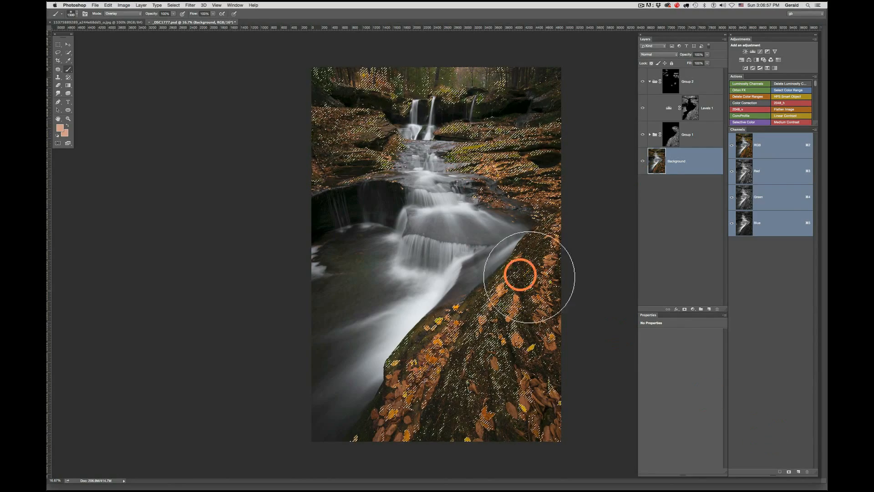
# Step: Save the out-of-gamut selection as a new channel named Out Of Gam,ut
pyautogui.click(789, 472)
pyautogui.click(764, 250)
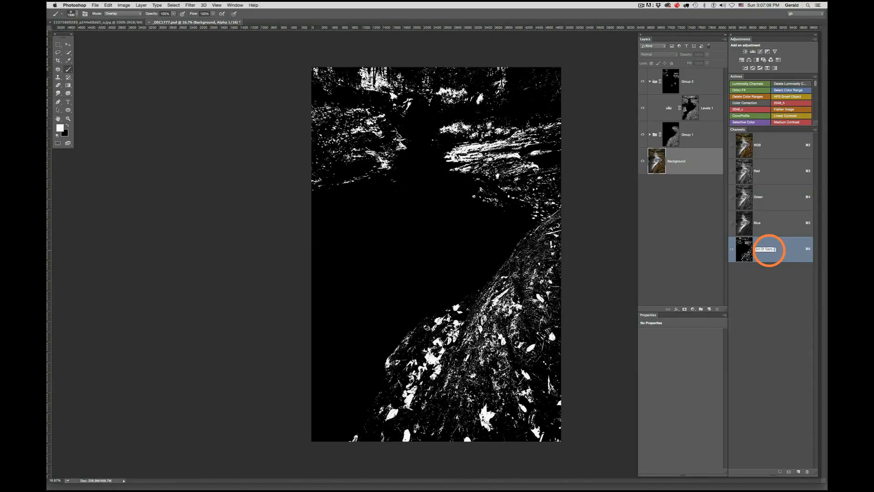
pyautogui.click(772, 288)
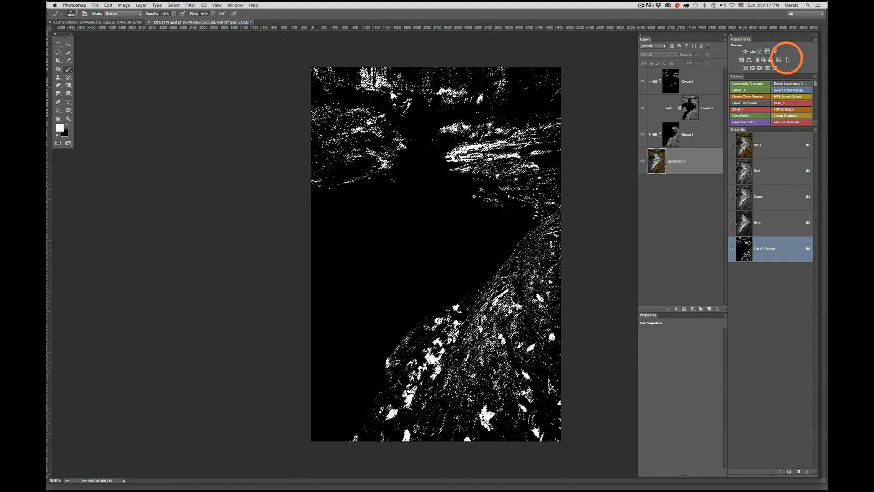
# Step: Add a Hue/Saturation layer masked to the out-of-gamut areas, hide the channel's red overlay, and place the layer above Group 2
pyautogui.click(749, 60)
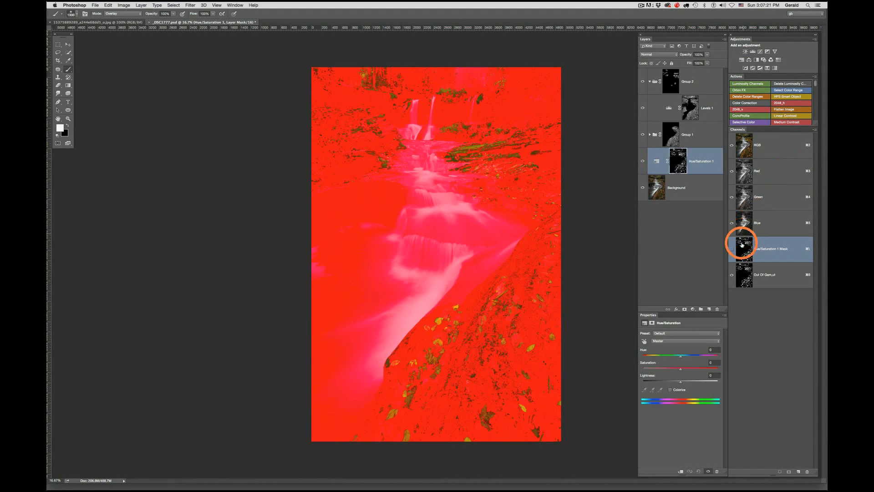
pyautogui.click(732, 275)
pyautogui.moveTo(688, 161); pyautogui.dragTo(689, 79)
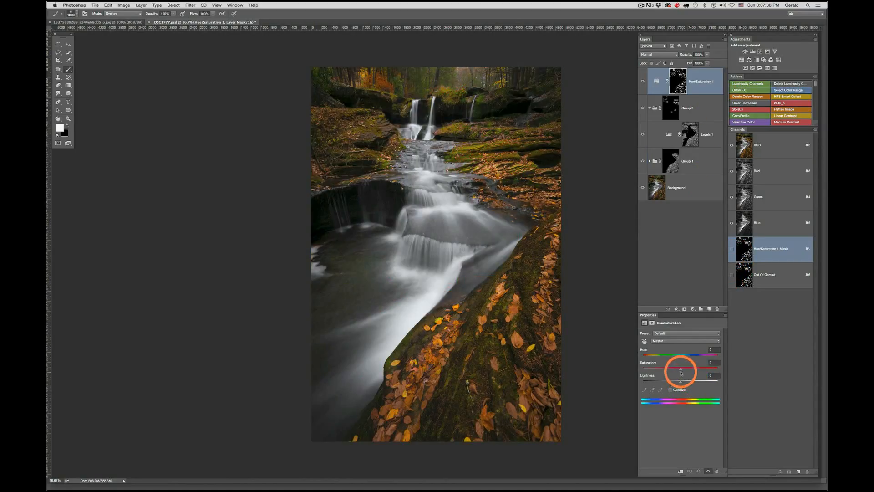
# Step: Lower the saturation of the Yellows range in the Hue/Saturation layer, and hide that layer
pyautogui.moveTo(680, 370); pyautogui.dragTo(680, 372)
pyautogui.click(675, 341)
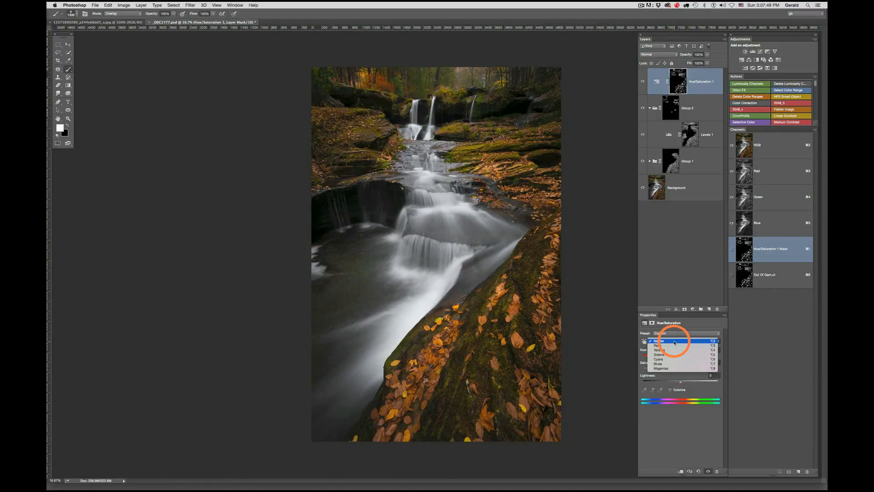
pyautogui.click(674, 350)
pyautogui.moveTo(682, 372); pyautogui.dragTo(673, 372)
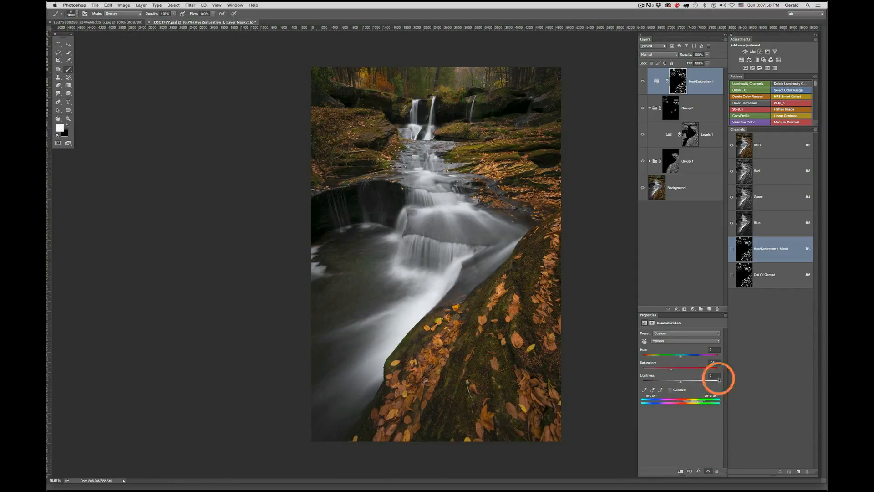
pyautogui.click(714, 294)
pyautogui.click(642, 81)
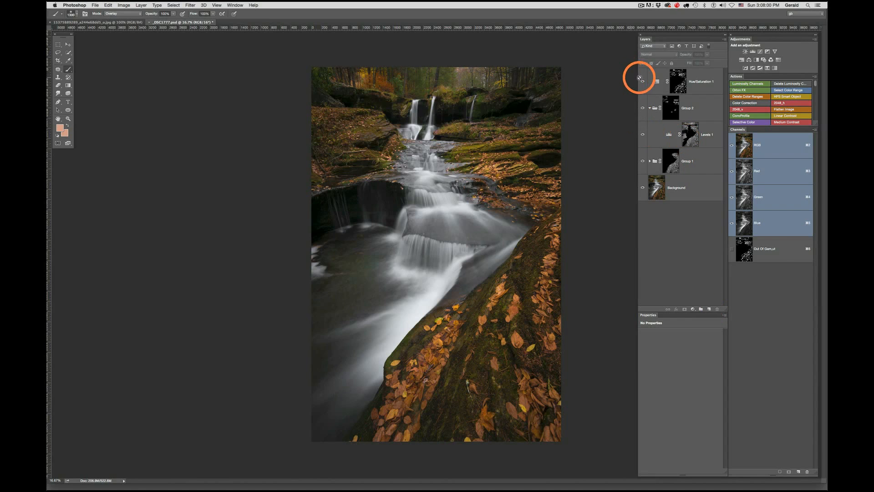
# Step: Add a Vibrance layer masked by the out-of-gamut channel, and hide the channel's red overlay
pyautogui.click(775, 250)
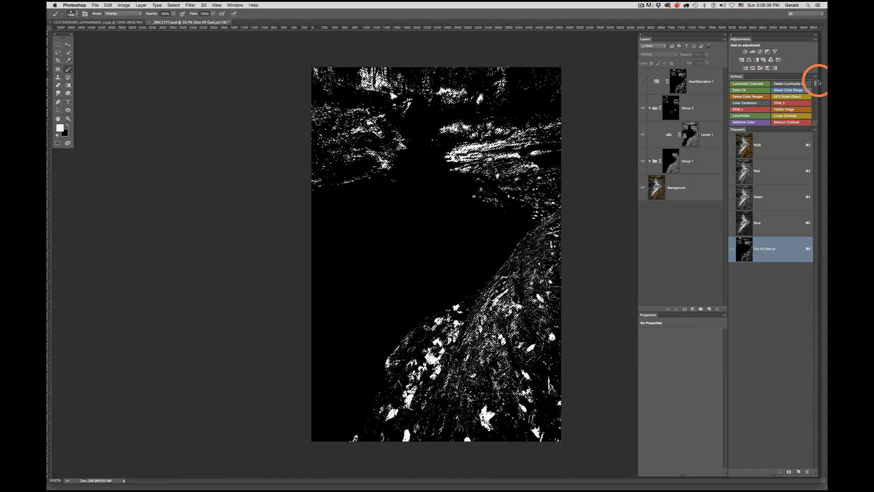
pyautogui.click(775, 51)
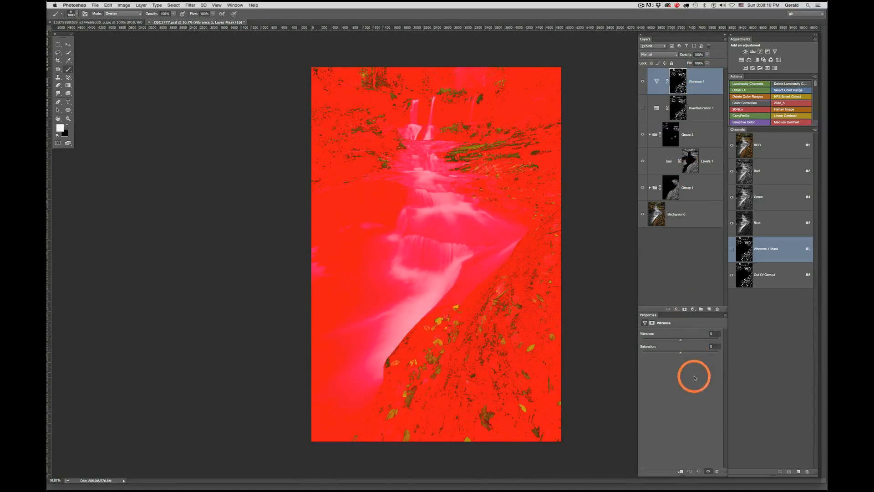
pyautogui.click(732, 276)
pyautogui.click(704, 83)
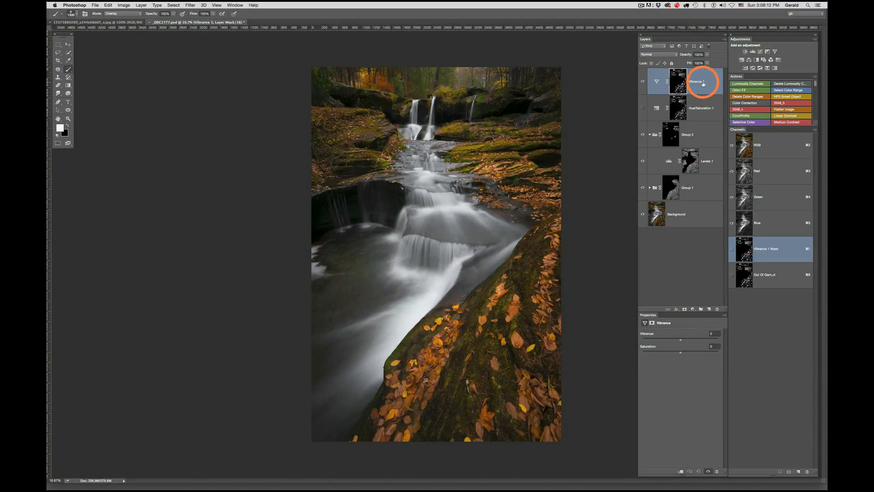
# Step: Set the Vibrance layer's vibrance to -27 and reduce its saturation, and hide the layer to compare the result
pyautogui.moveTo(681, 339); pyautogui.dragTo(672, 355)
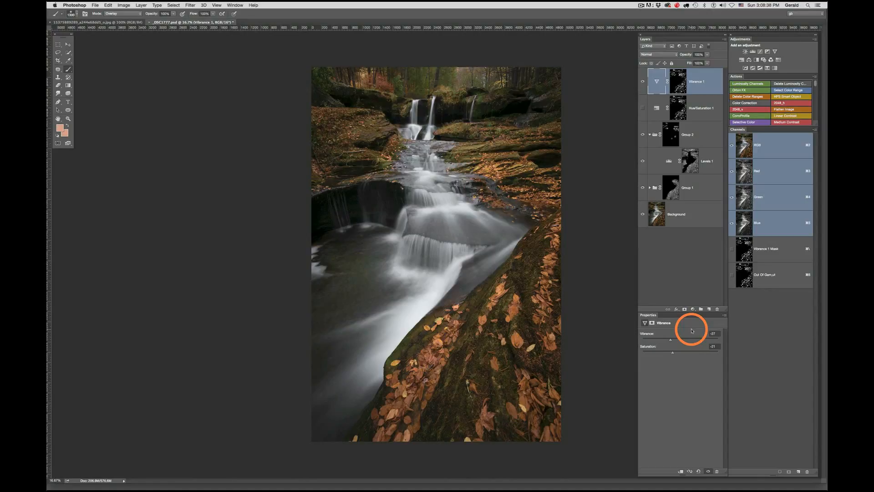
pyautogui.click(643, 83)
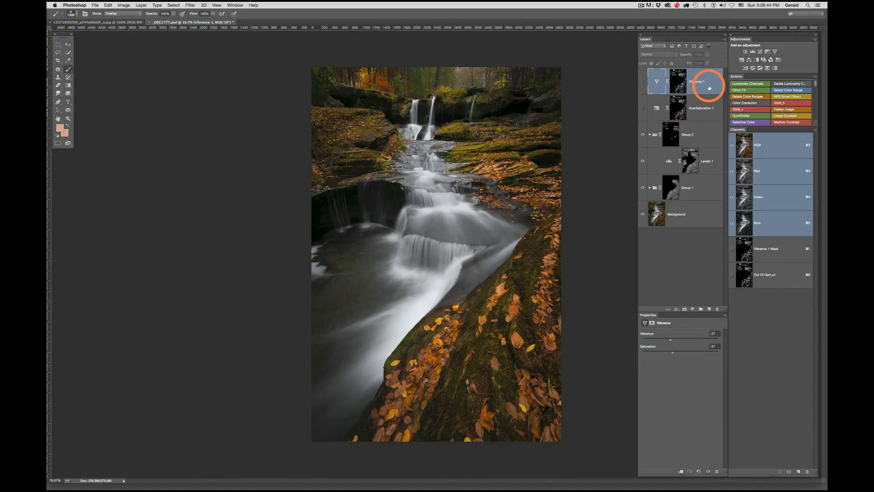
# Step: Open Color Range on the Background layer and preview its Highlights and Midtones selections
pyautogui.click(174, 4)
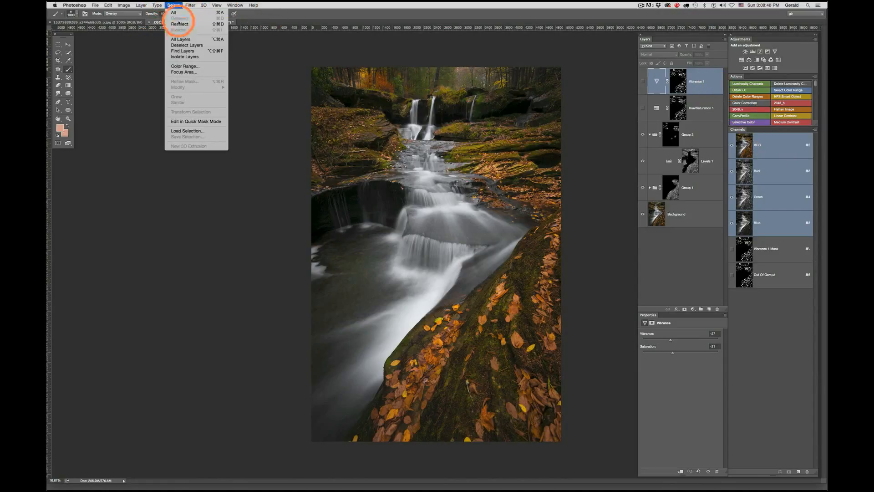
pyautogui.click(548, 162)
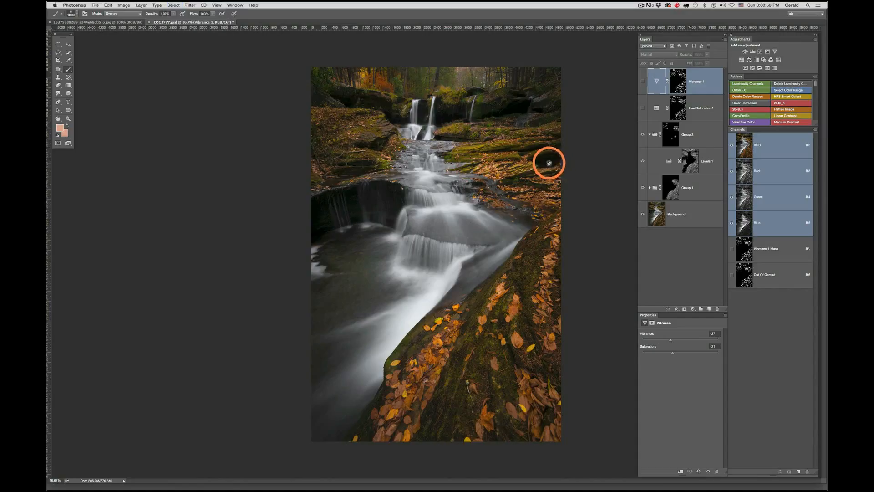
pyautogui.click(681, 214)
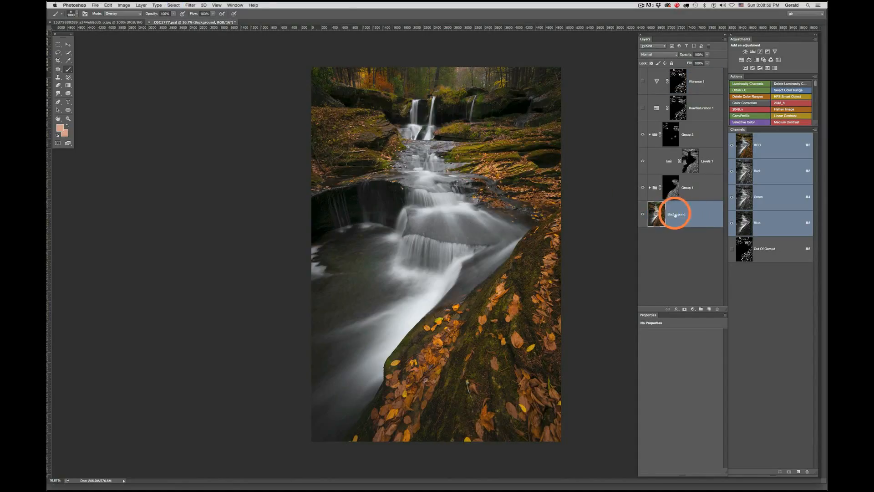
pyautogui.click(174, 6)
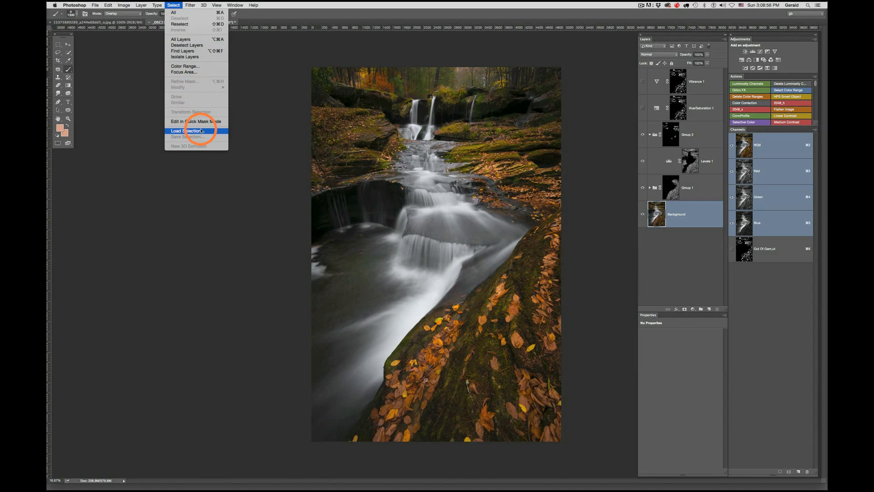
pyautogui.click(187, 69)
pyautogui.click(232, 81)
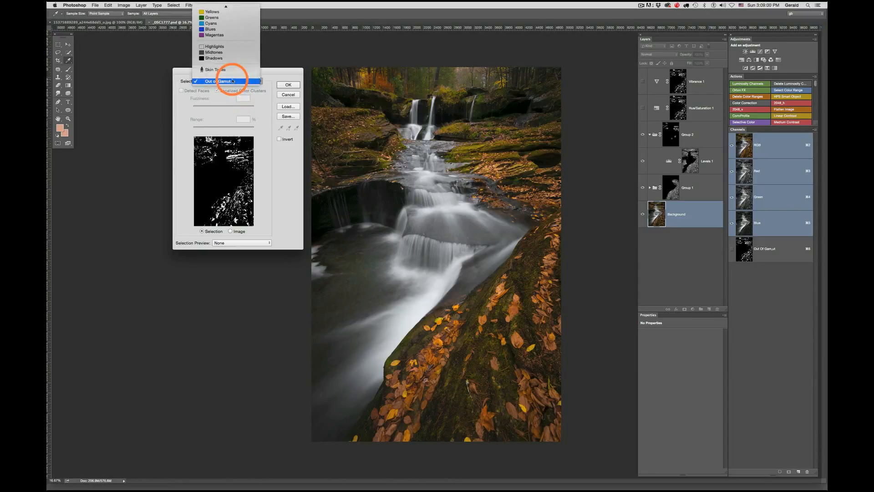
pyautogui.click(223, 47)
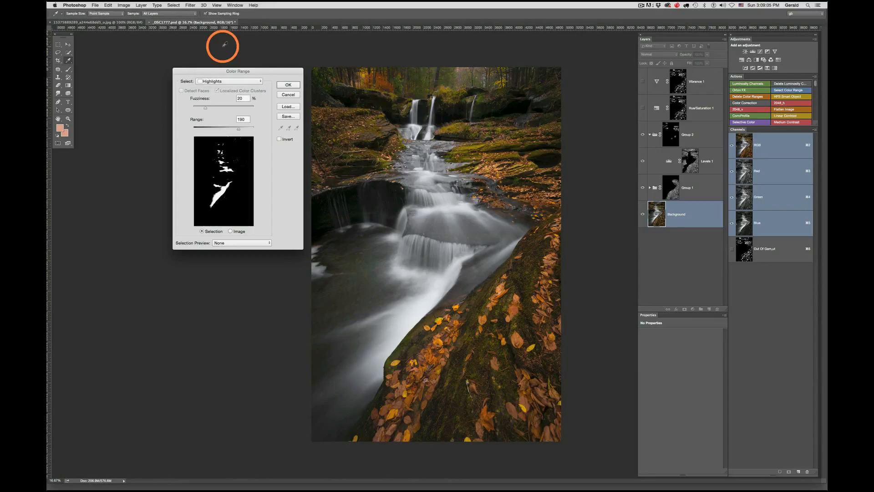
pyautogui.click(220, 82)
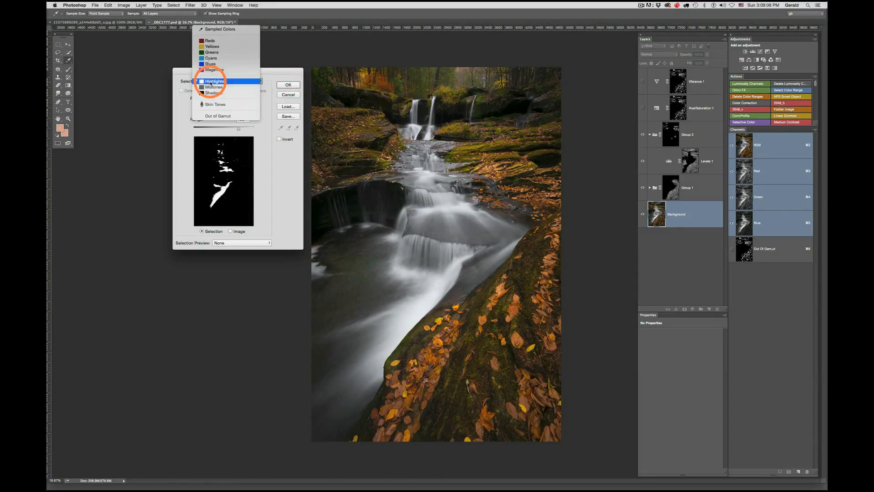
pyautogui.click(218, 88)
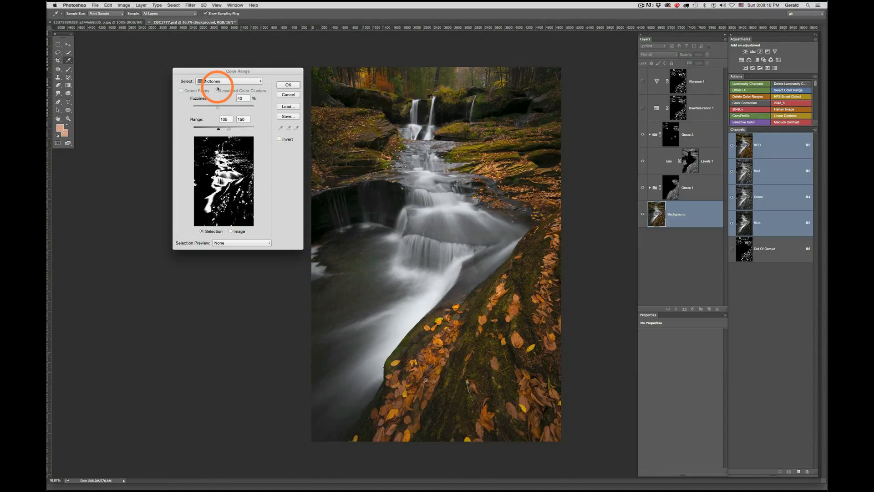
# Step: Select the Shadows range, save the selection as a new channel, and view that channel without the selection
pyautogui.click(219, 81)
pyautogui.click(218, 88)
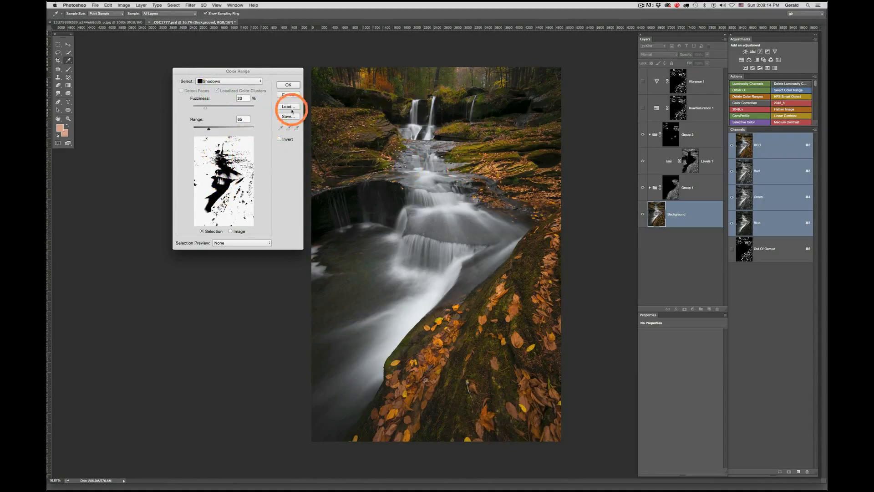
pyautogui.click(289, 86)
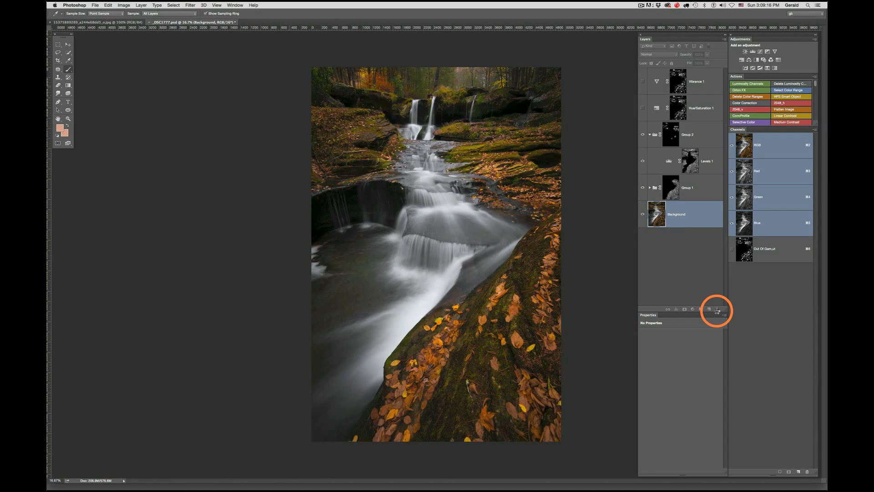
pyautogui.click(789, 472)
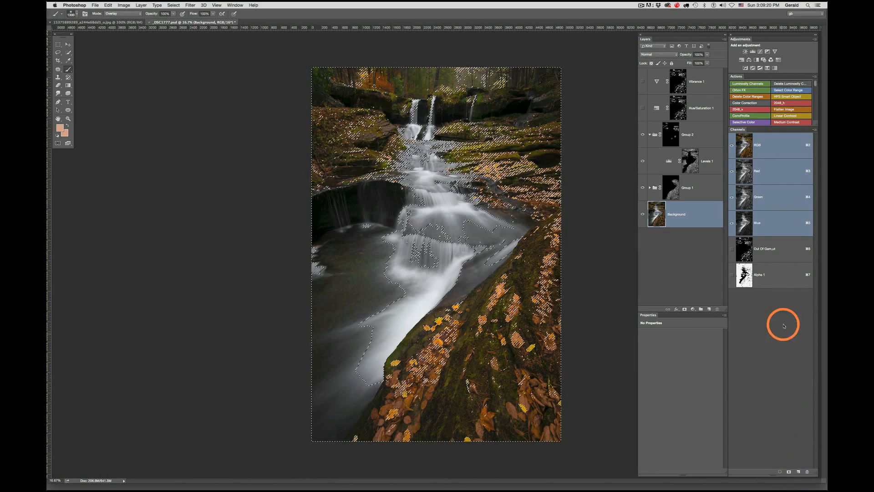
pyautogui.click(771, 277)
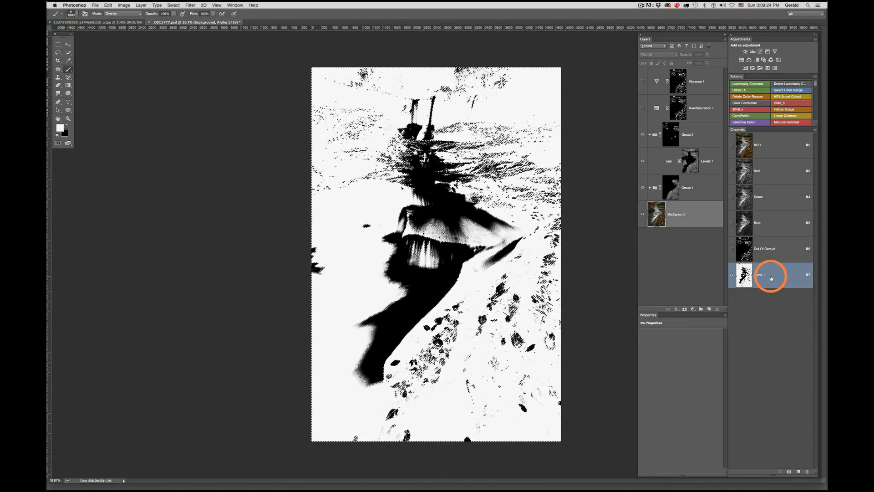
pyautogui.press('super+d')
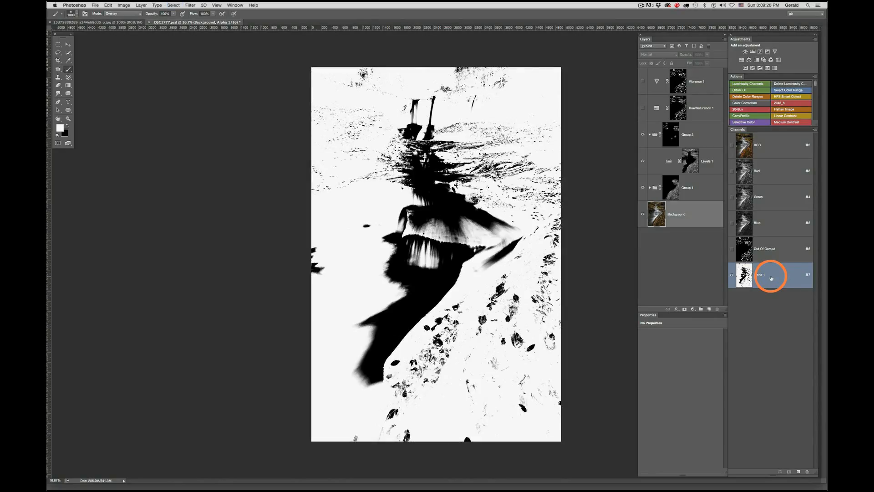
# Step: Select the Background layer's Midtones with Color Range, save them as a second channel, and deselect while viewing it
pyautogui.click(692, 219)
pyautogui.click(177, 5)
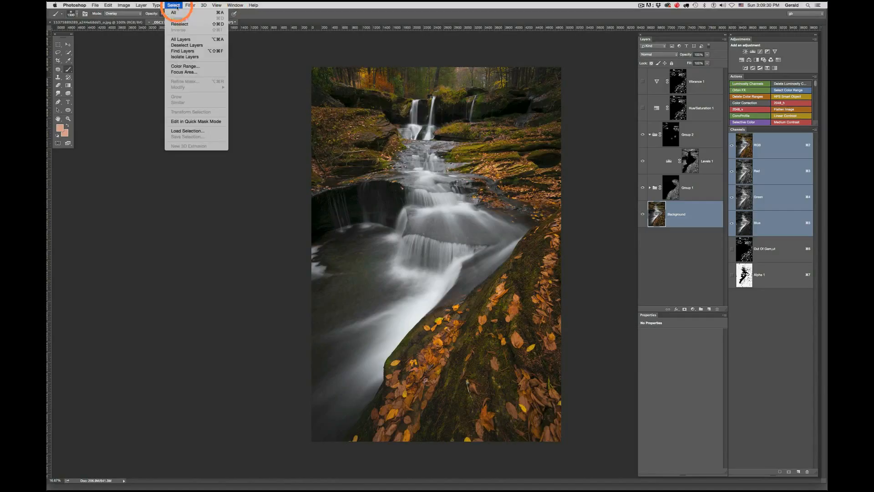
pyautogui.click(192, 67)
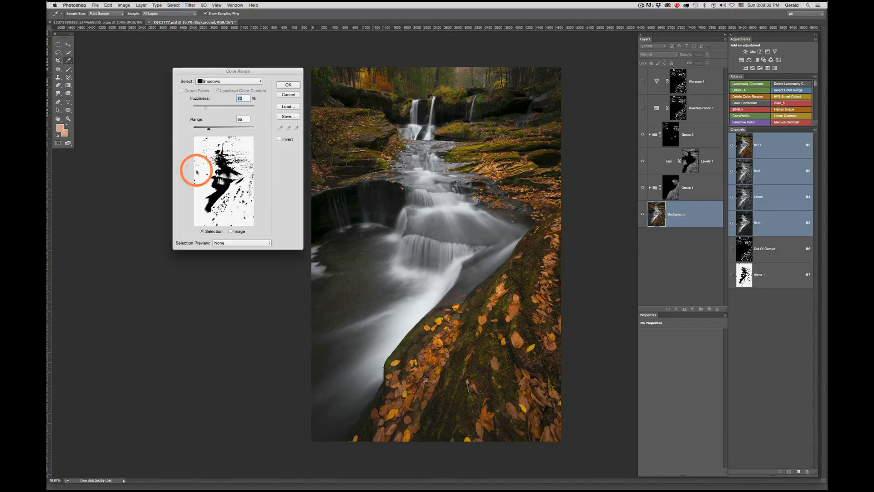
pyautogui.click(223, 82)
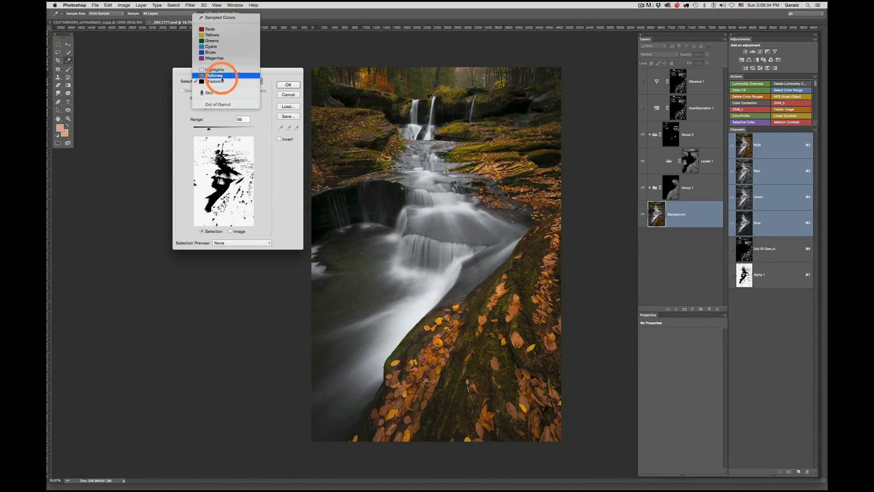
pyautogui.click(223, 75)
pyautogui.click(289, 85)
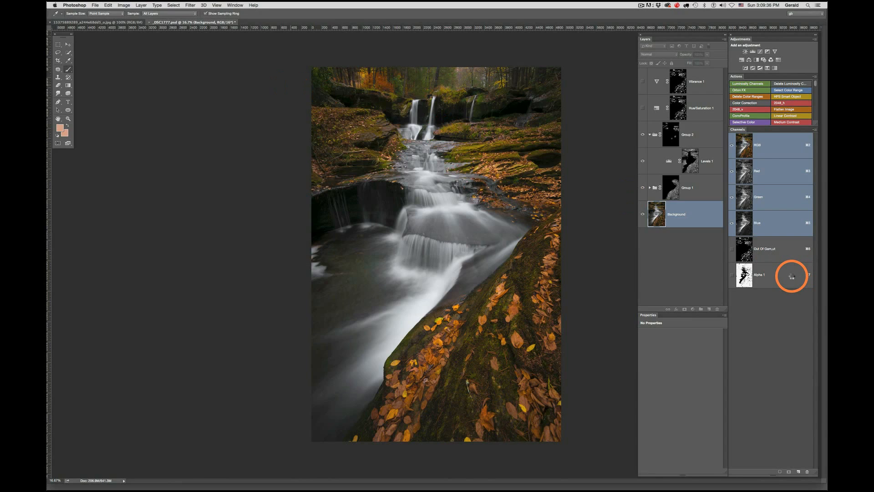
pyautogui.click(789, 471)
pyautogui.click(764, 304)
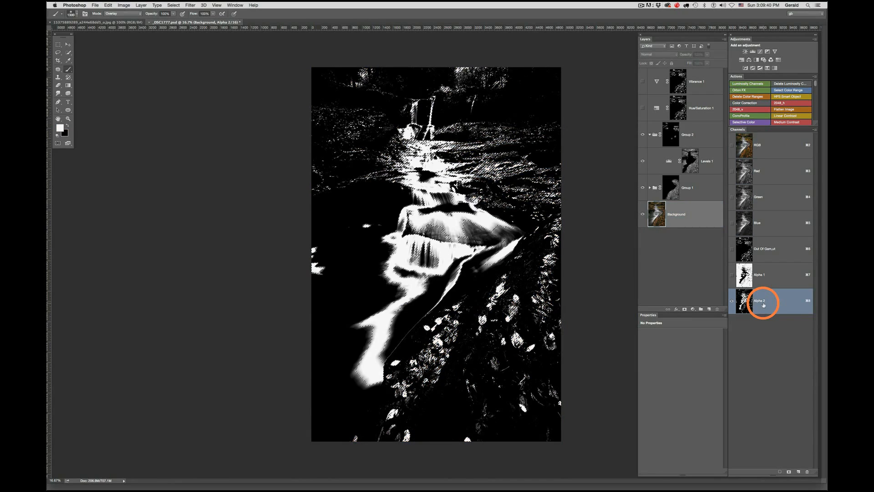
pyautogui.press('super+d')
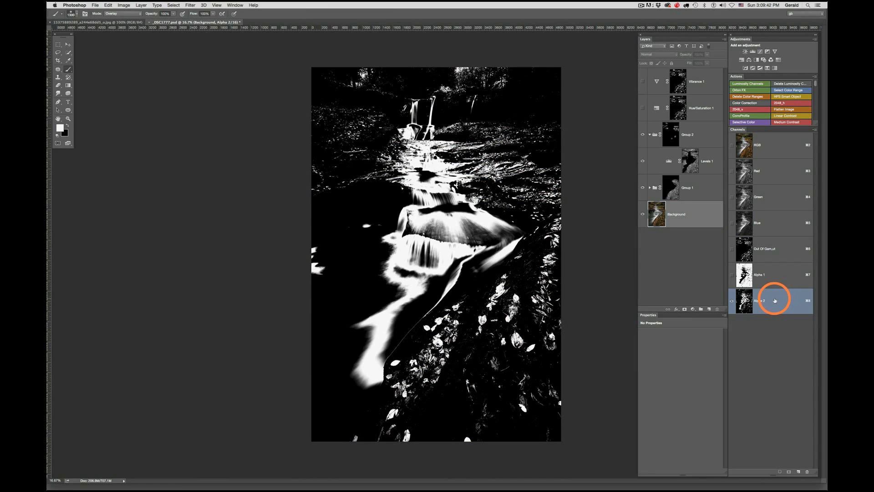
# Step: Try a Levels adjustment layer masked by the midtones channel with the channel overlay hidden, and delete the layer
pyautogui.keyDown('super'); pyautogui.click(775, 301); pyautogui.keyUp('super')
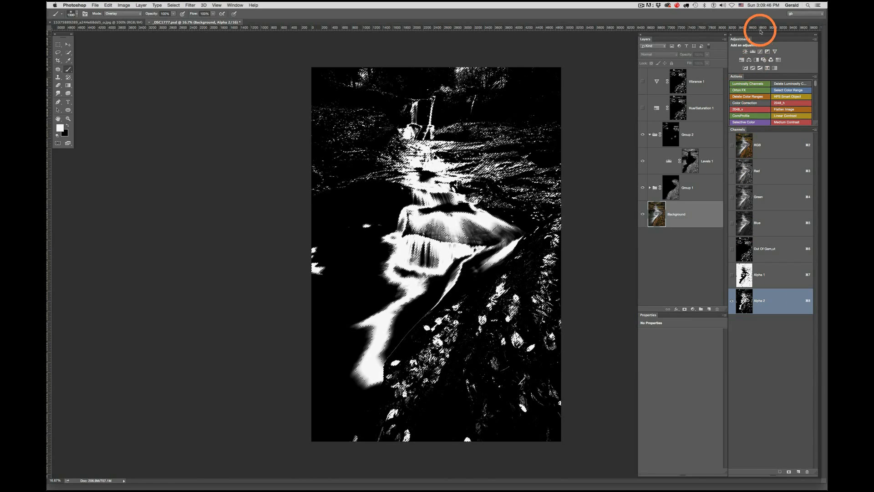
pyautogui.click(753, 52)
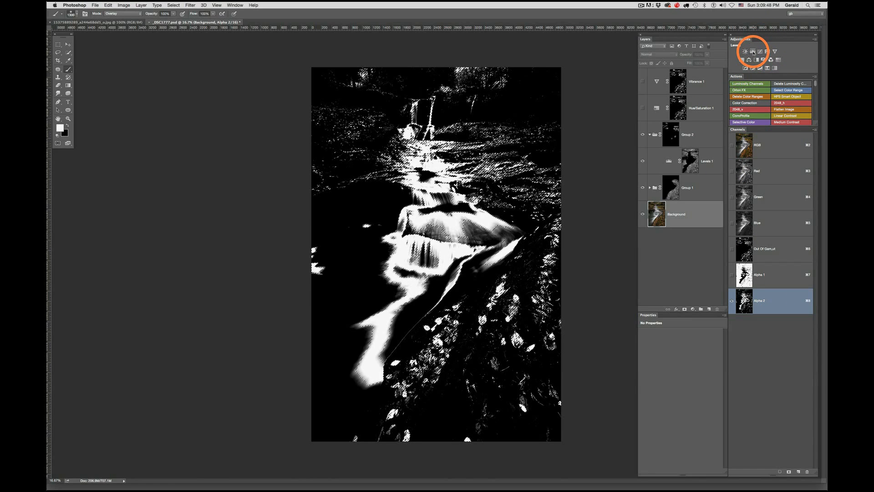
pyautogui.click(701, 82)
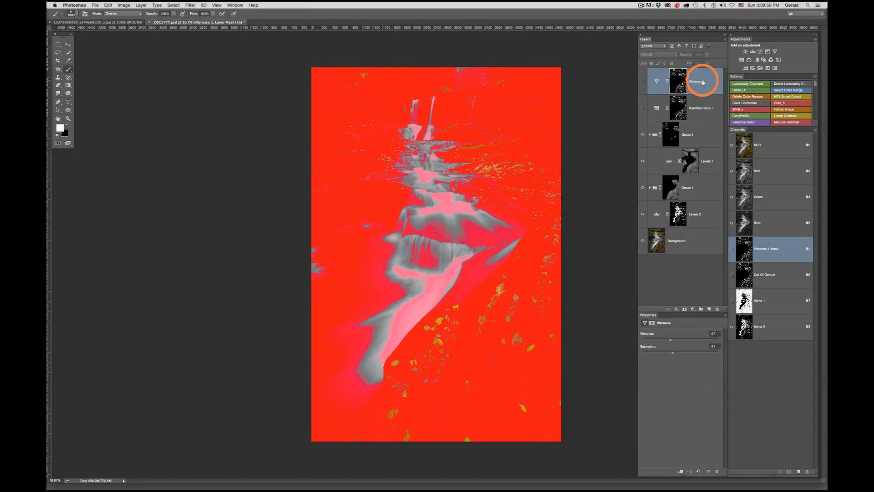
pyautogui.click(698, 213)
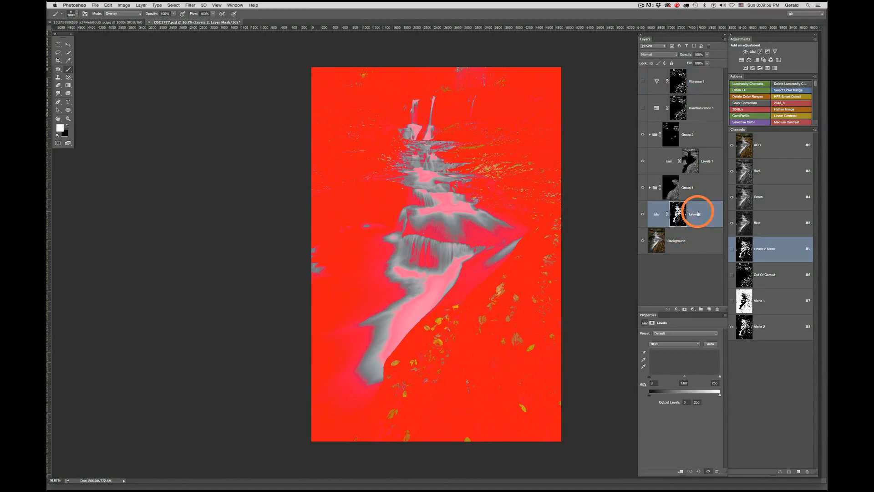
pyautogui.click(732, 327)
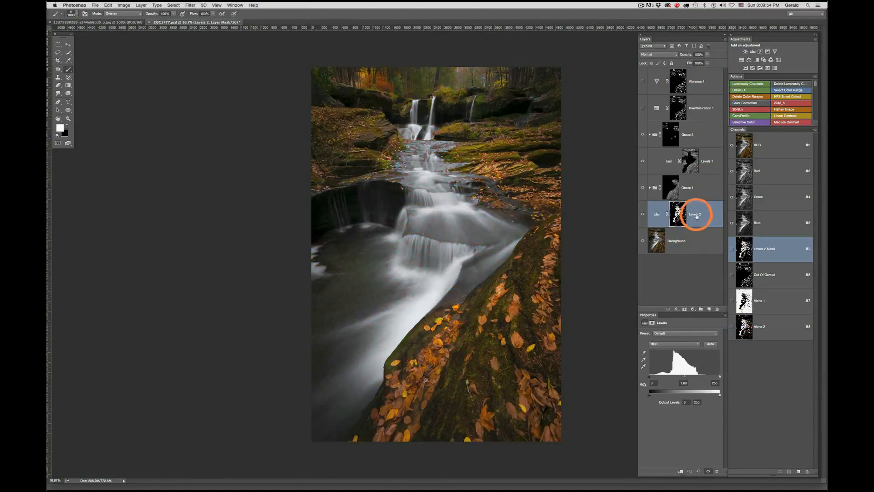
pyautogui.press('Delete')
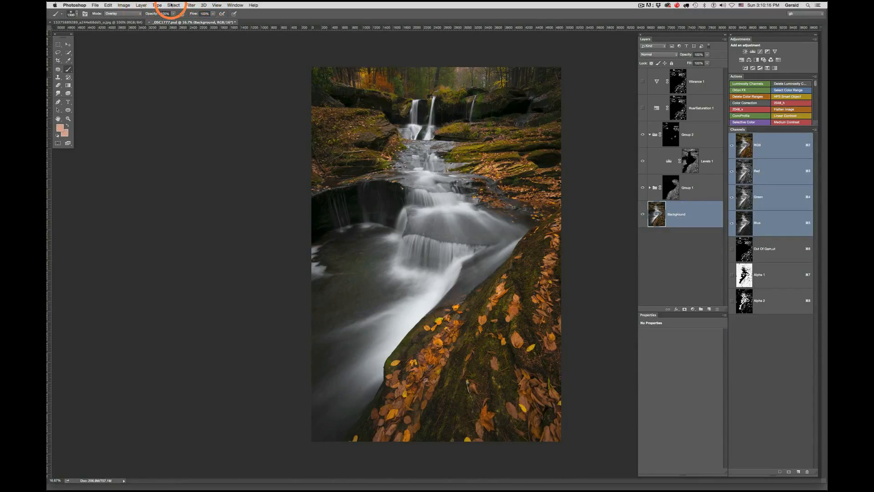
# Step: Save the Background layer's Color Range Highlights as a third channel, view it without the selection, and return to the Background layer
pyautogui.click(173, 5)
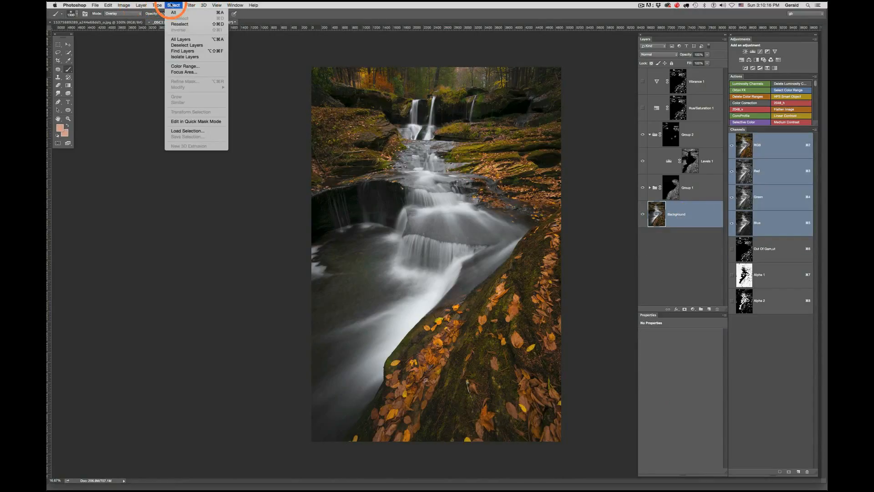
pyautogui.click(185, 67)
pyautogui.click(219, 82)
pyautogui.click(218, 74)
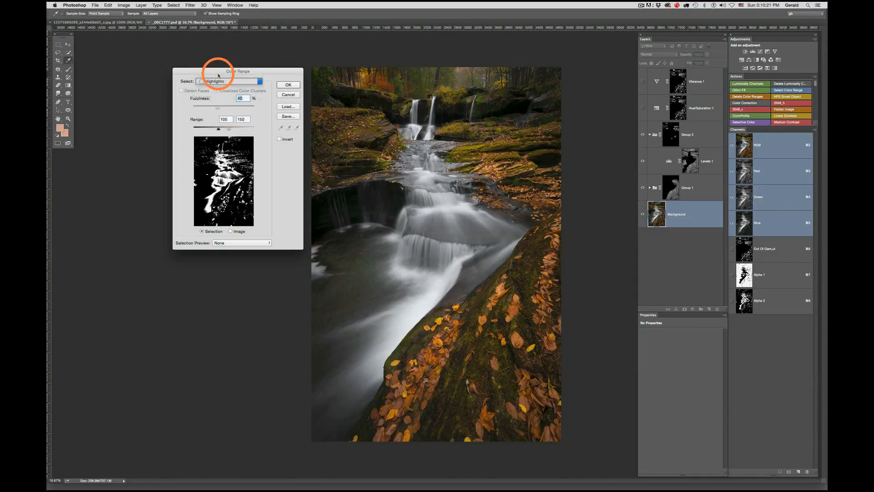
pyautogui.click(289, 85)
pyautogui.press('b')
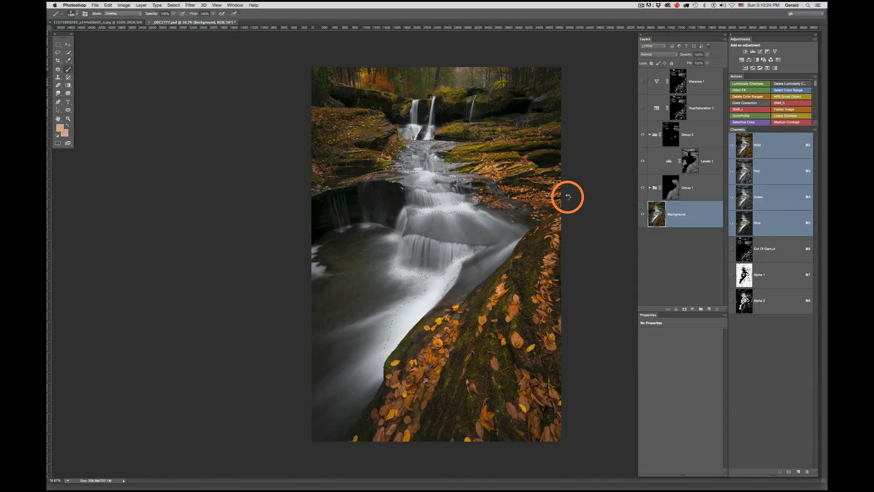
pyautogui.click(790, 473)
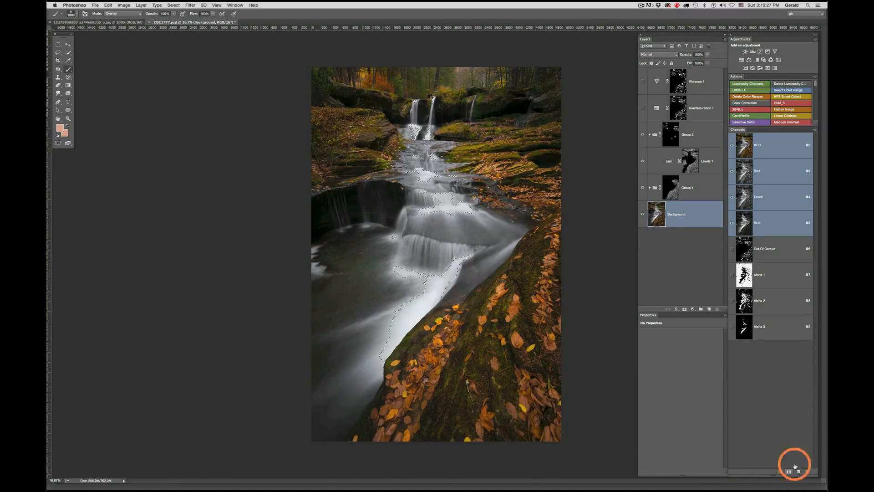
pyautogui.click(766, 327)
pyautogui.press('super+d')
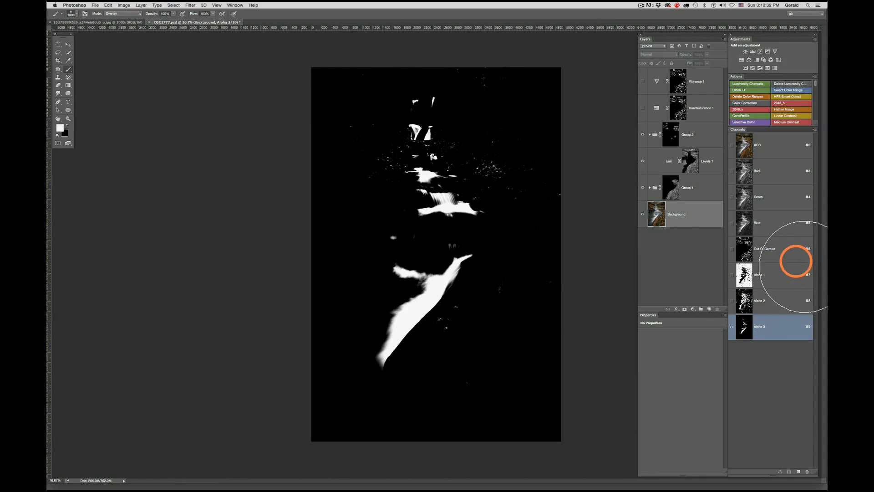
pyautogui.click(700, 212)
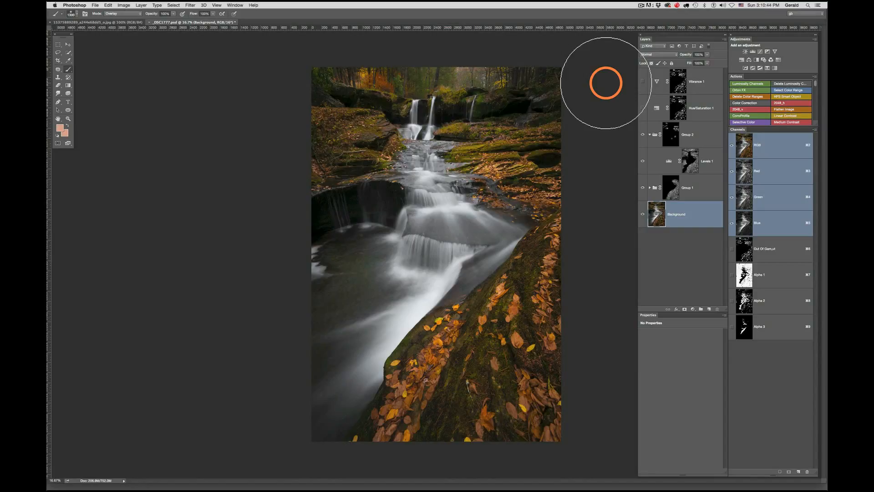
pyautogui.click(685, 214)
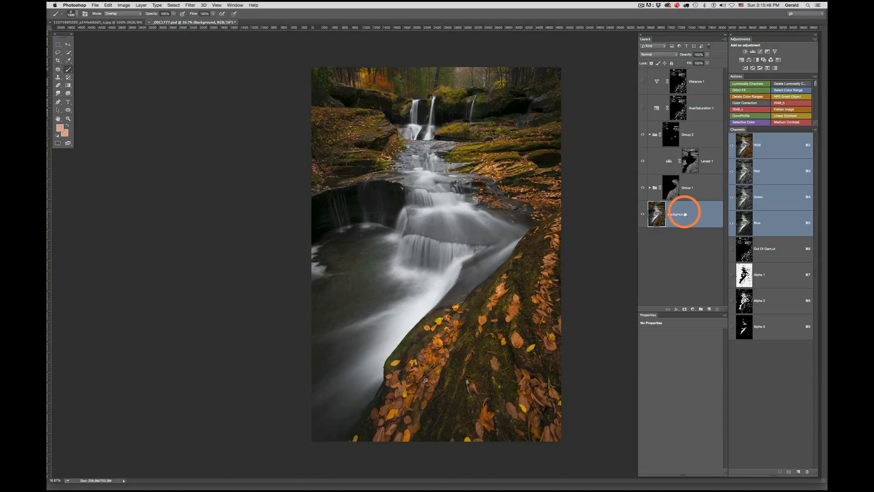